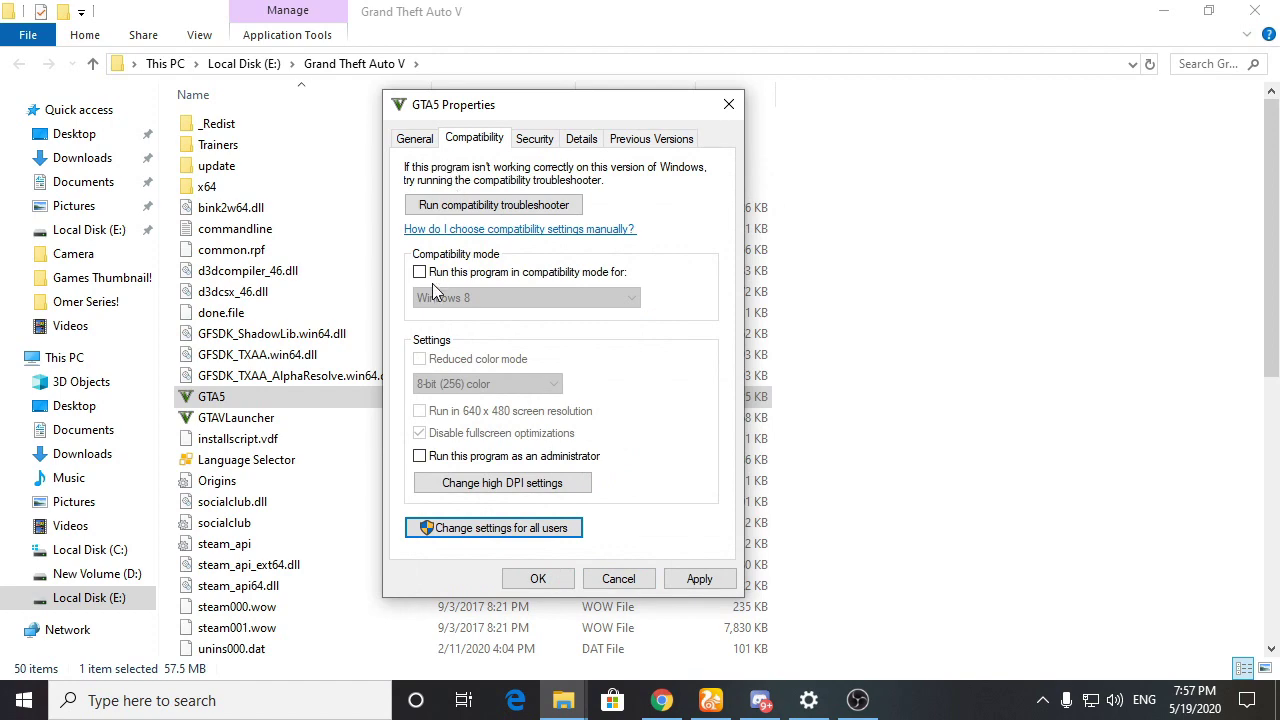
# - Apply the GTA5 compatibility settings and close its properties
pyautogui.click(690, 578)
pyautogui.click(618, 579)
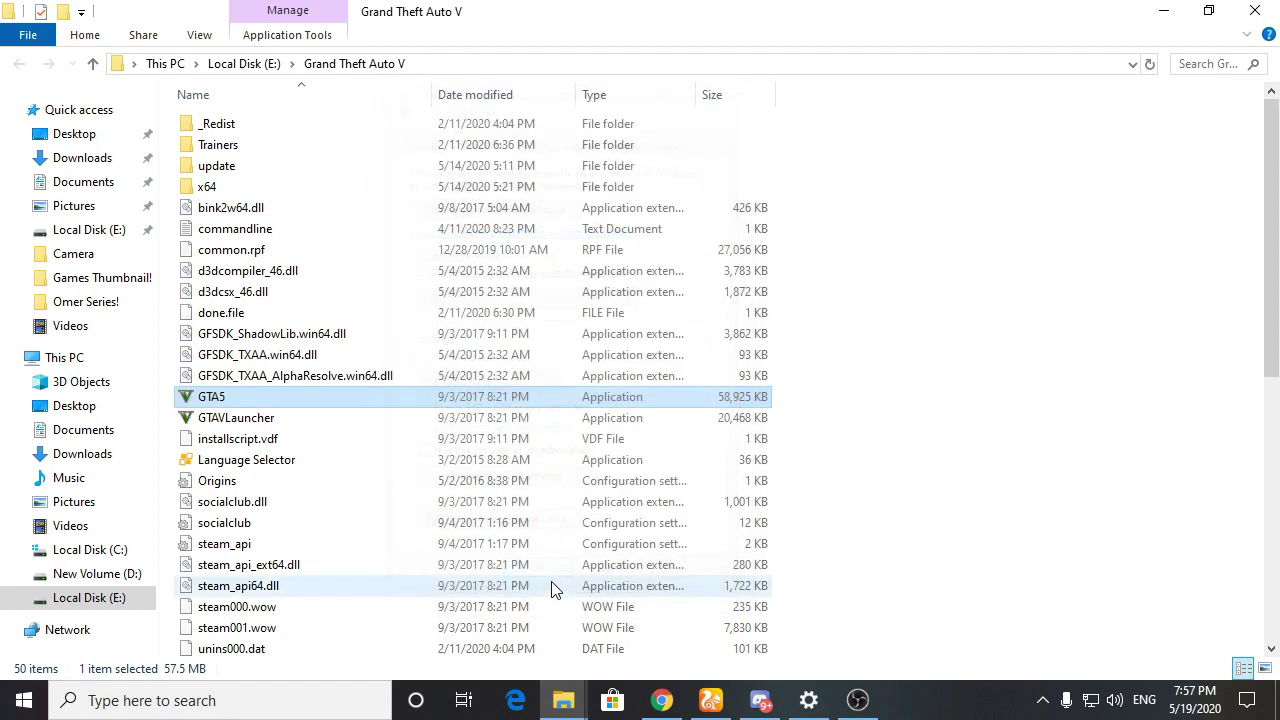
# - Open GTAVLauncher's compatibility settings for all users and disable fullscreen optimizations
pyautogui.click(262, 420)
pyautogui.rightClick(262, 420)
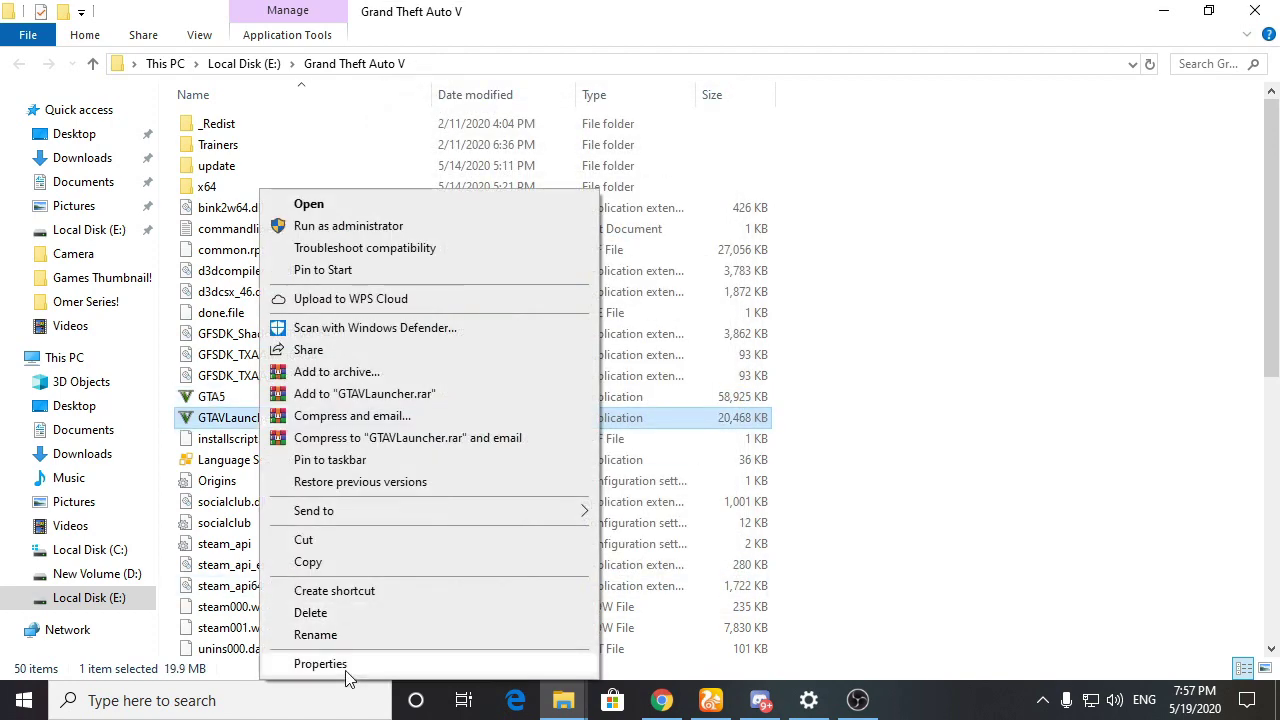
pyautogui.click(320, 664)
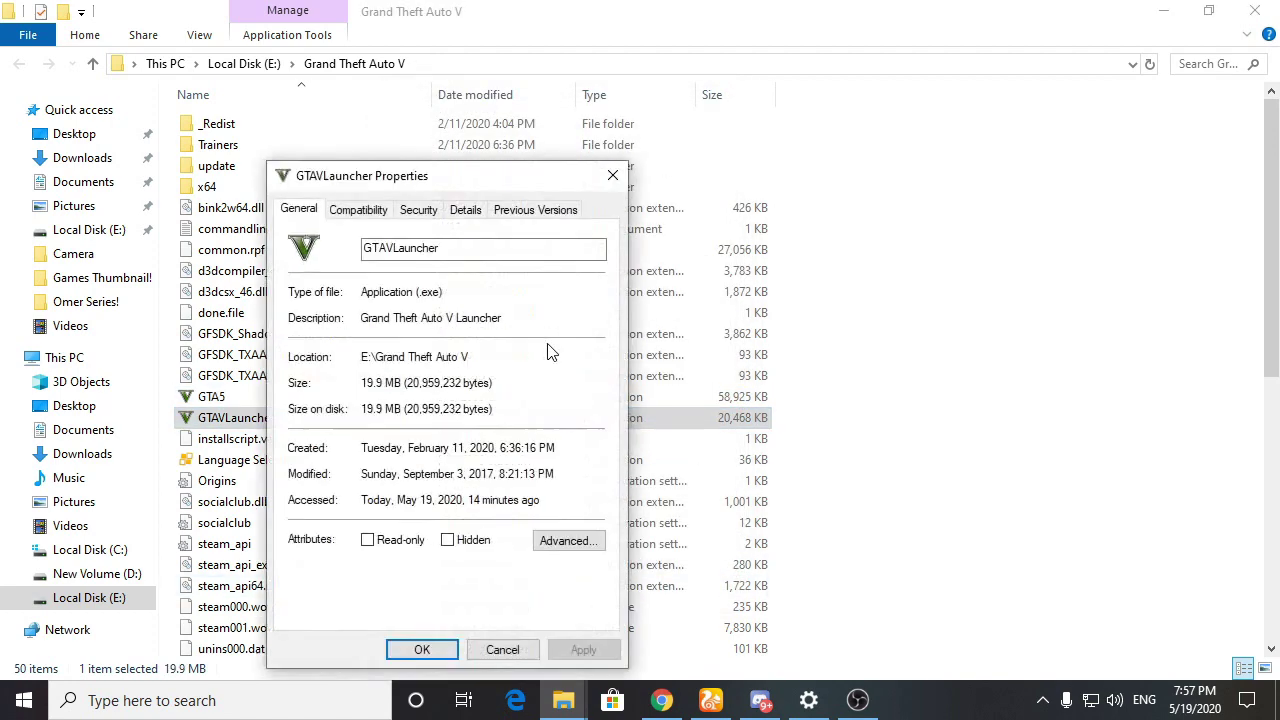
pyautogui.click(368, 210)
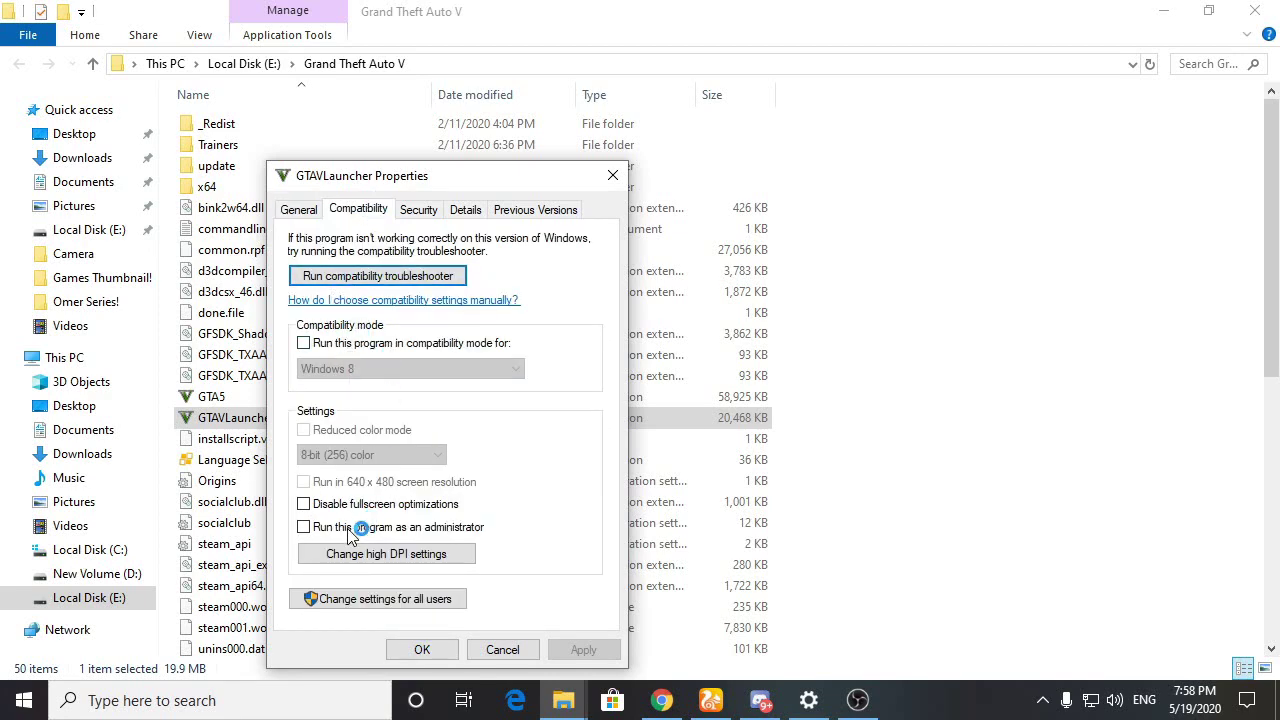
pyautogui.click(409, 598)
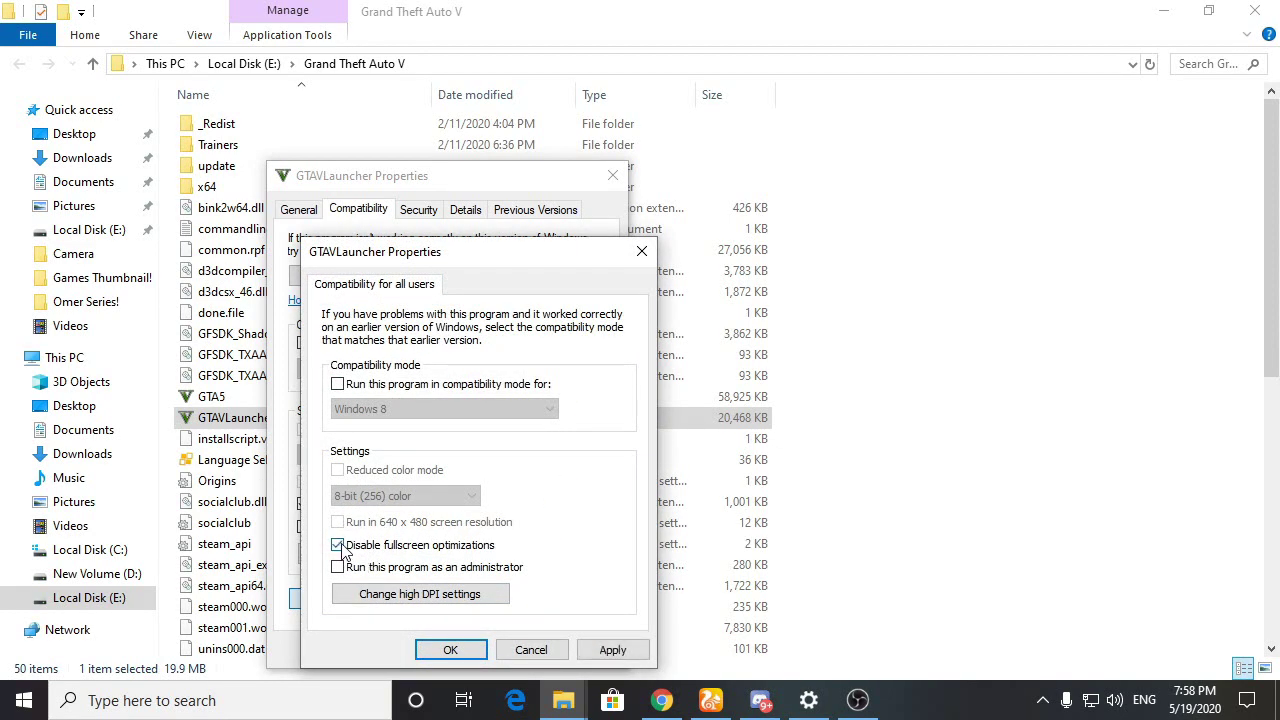
# - Override GTAVLauncher's high DPI scaling behavior with scaling performed by Application, and apply the properties
pyautogui.click(423, 594)
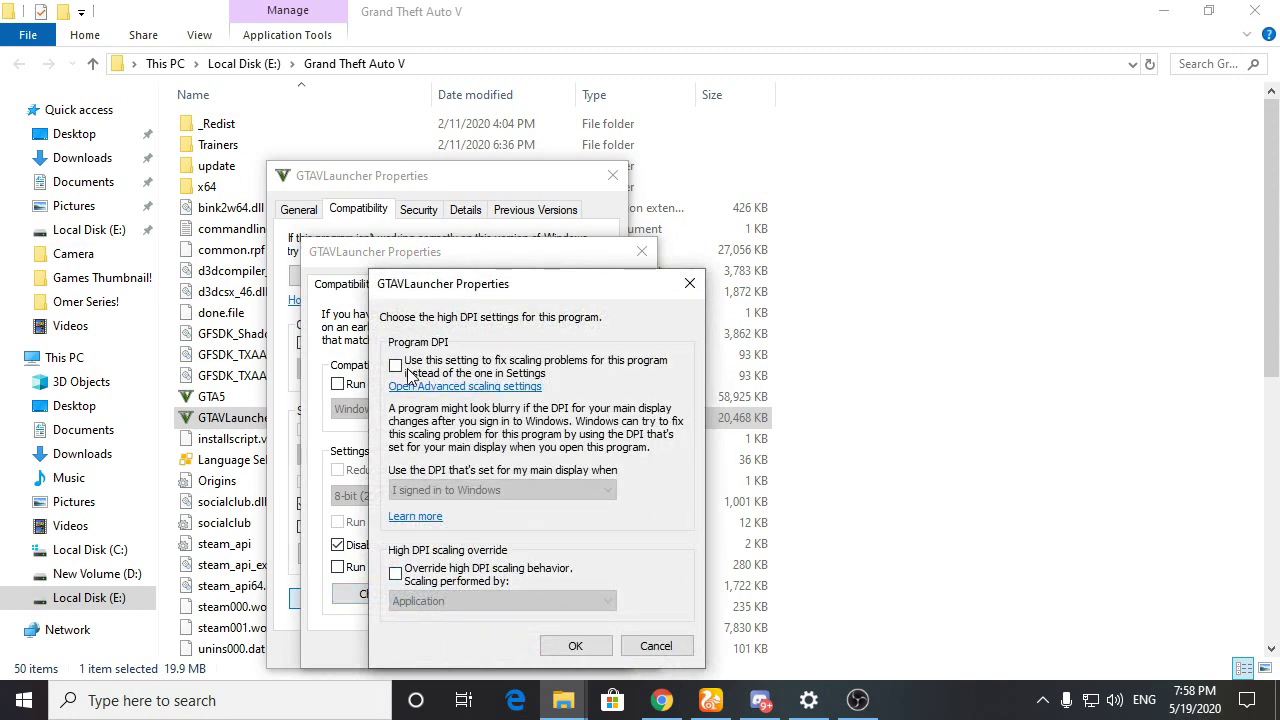
pyautogui.click(396, 366)
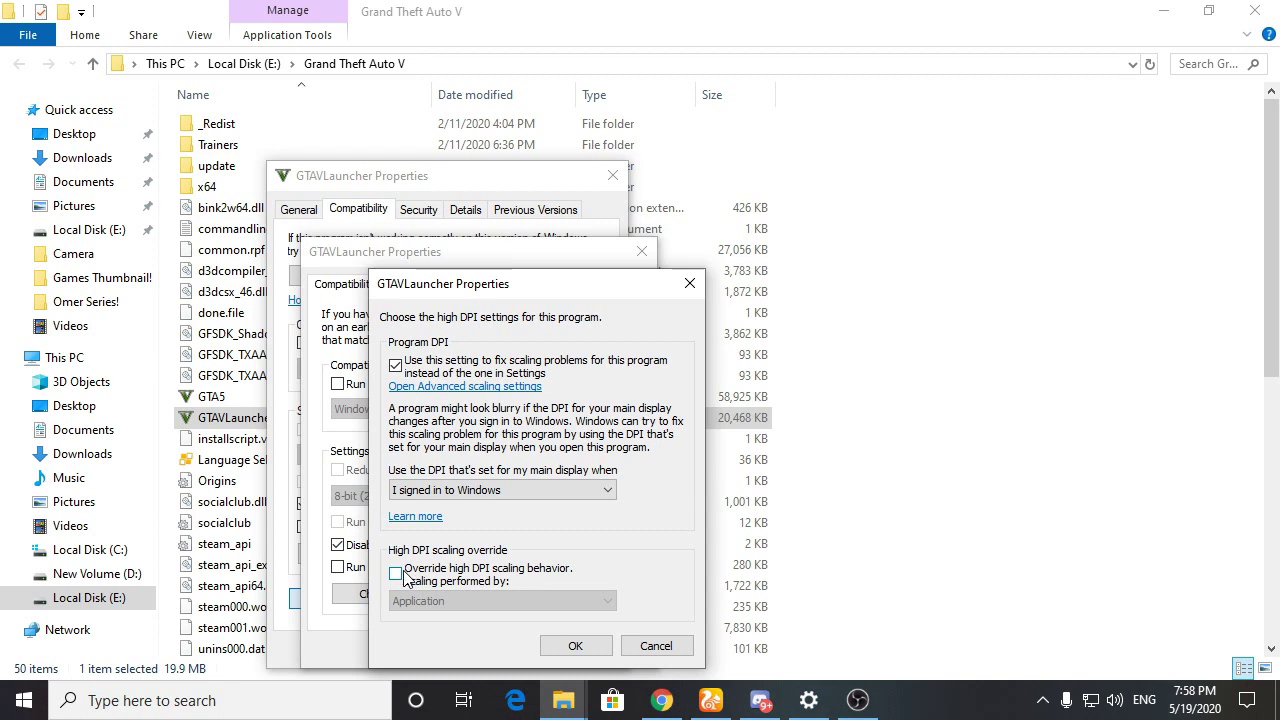
pyautogui.click(395, 367)
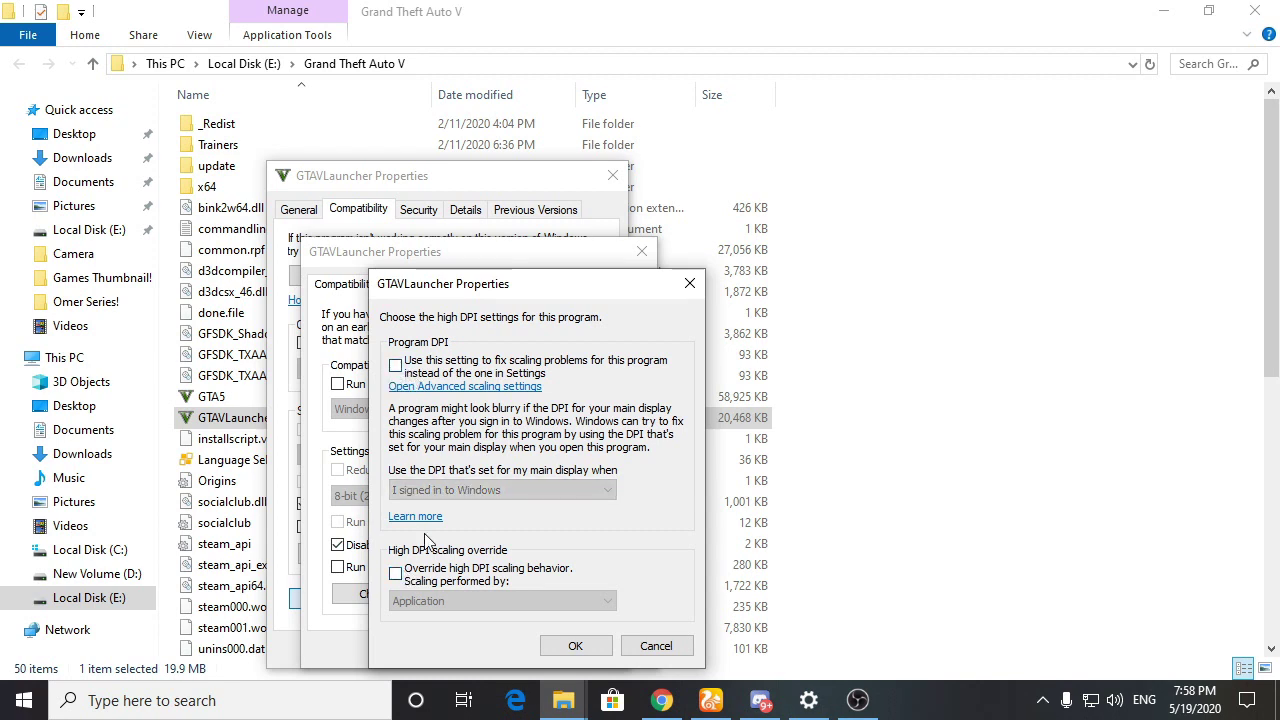
pyautogui.click(396, 573)
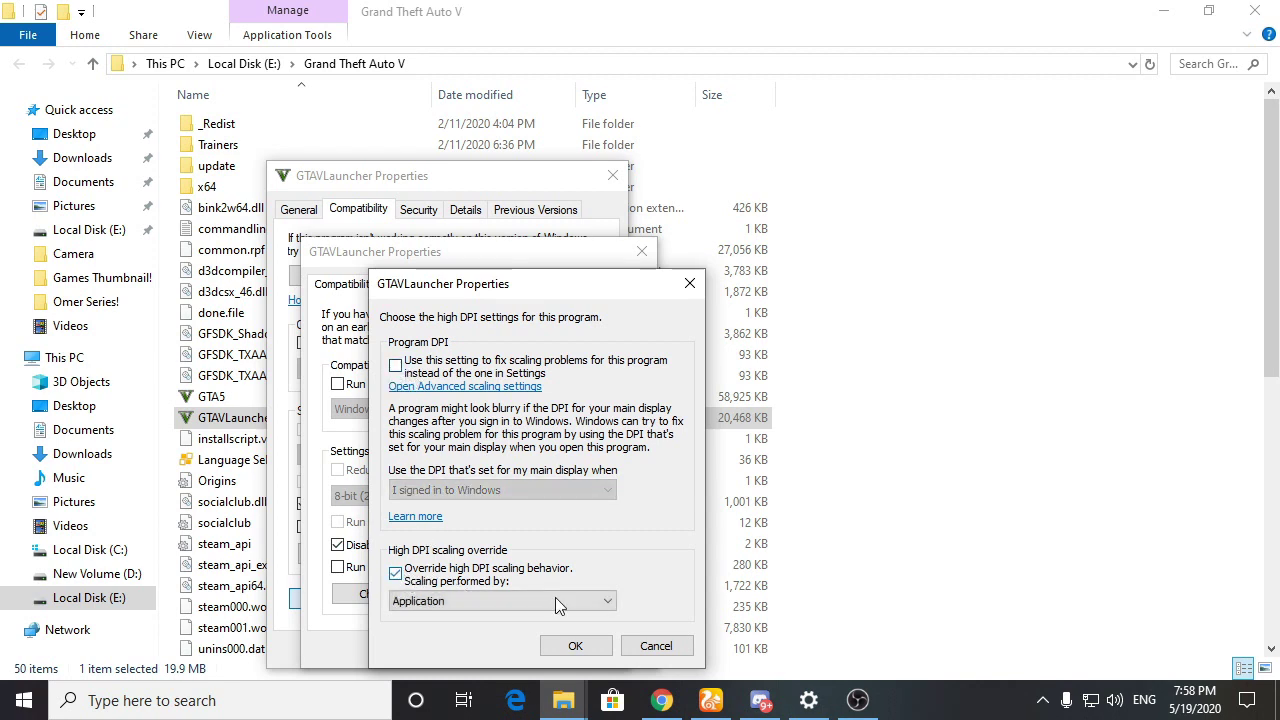
pyautogui.click(576, 646)
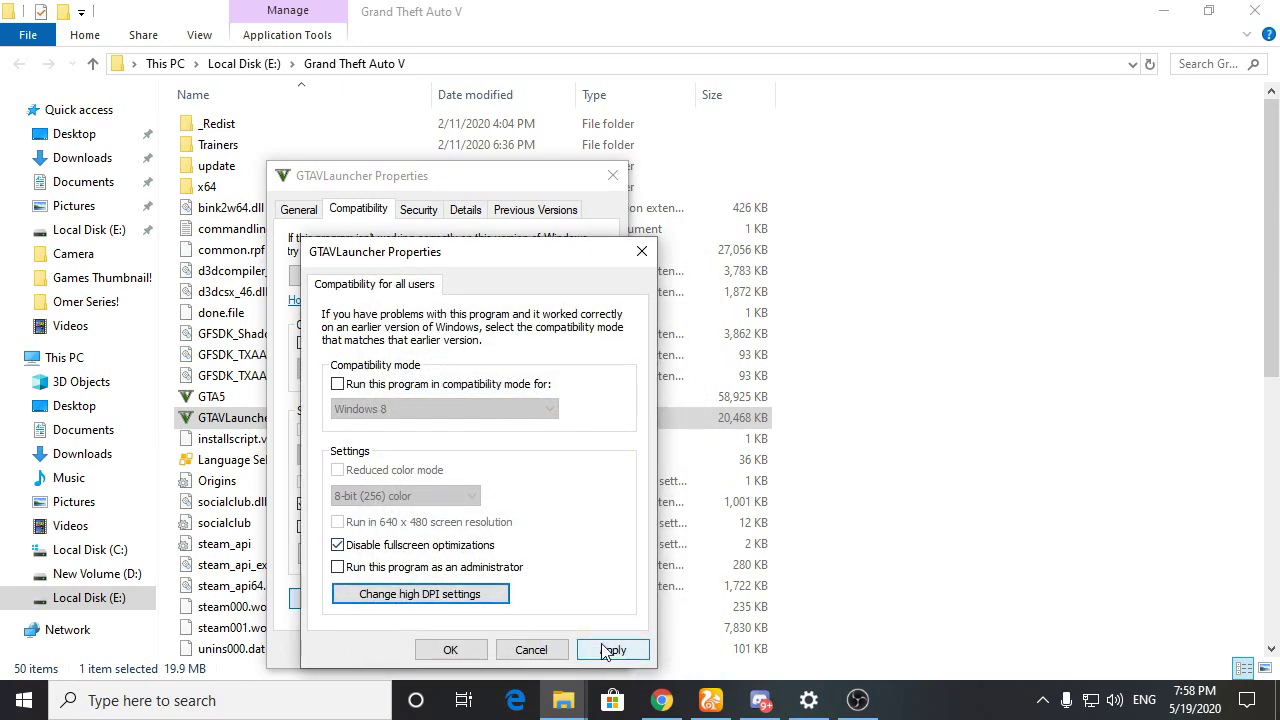
pyautogui.click(610, 650)
pyautogui.click(451, 650)
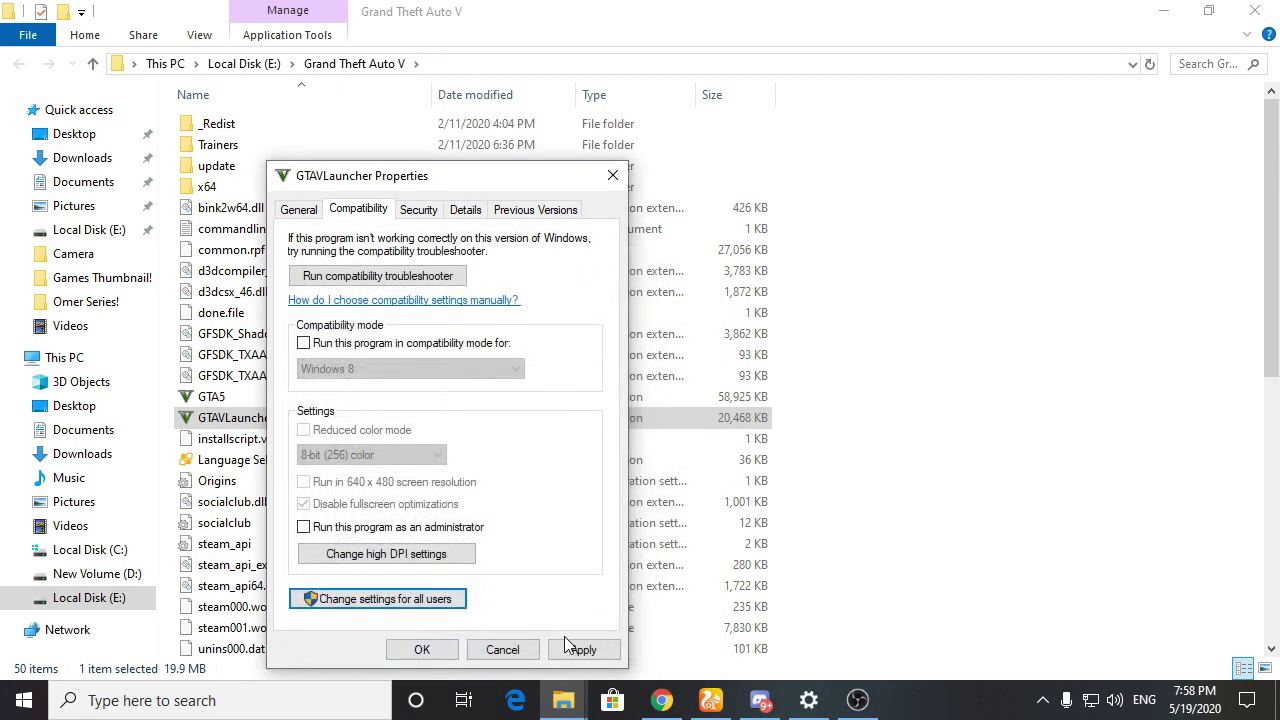
pyautogui.click(422, 650)
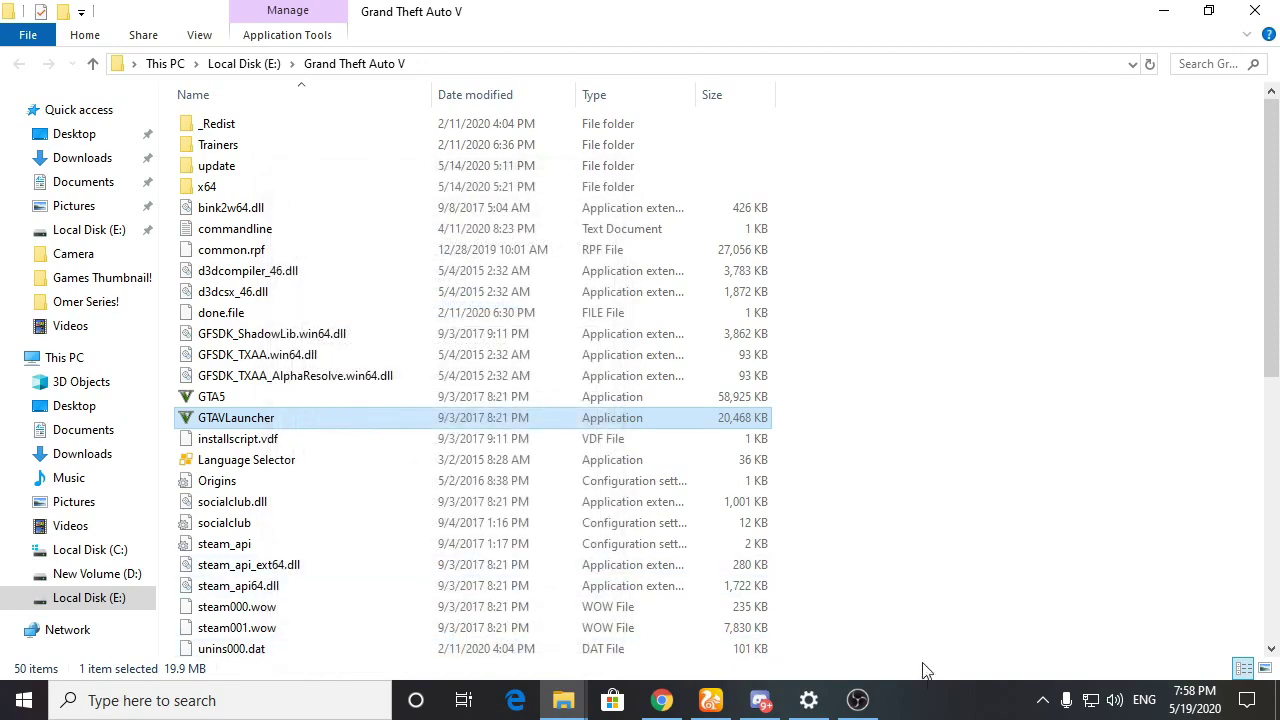
# - Show the desktop and refresh it
pyautogui.rightClick(913, 697)
pyautogui.click(993, 547)
pyautogui.rightClick(756, 303)
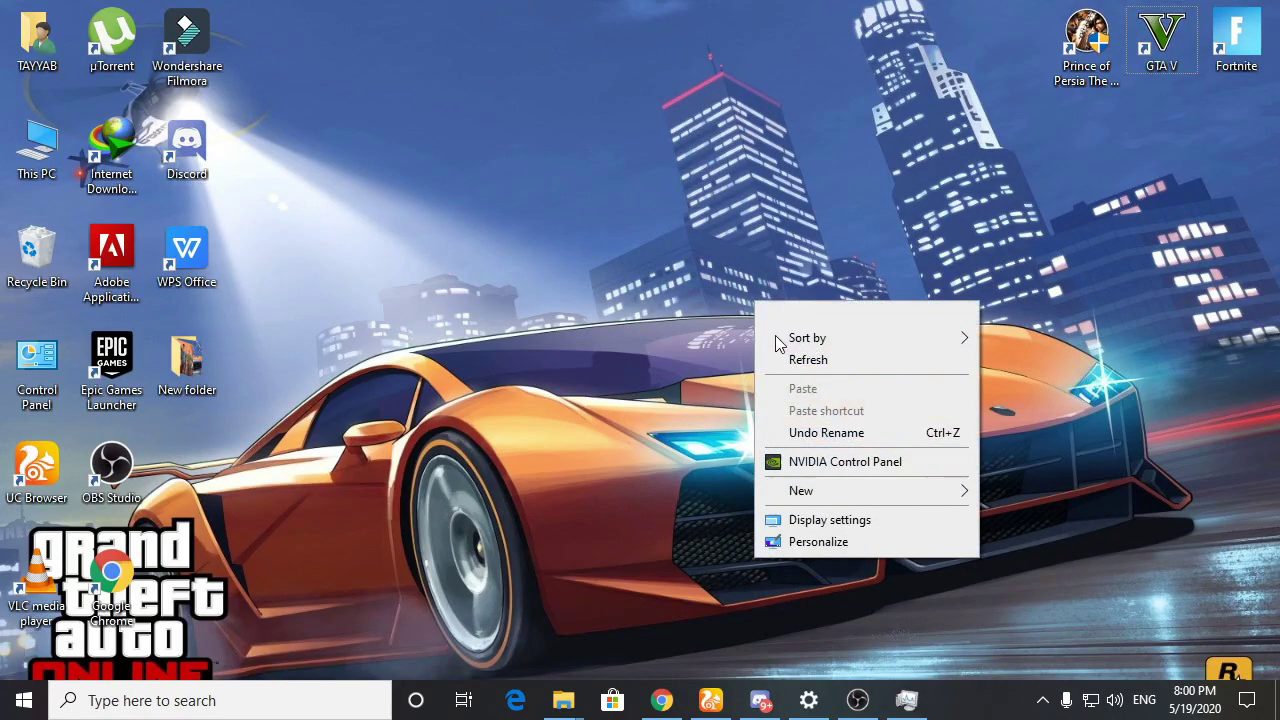
pyautogui.click(808, 360)
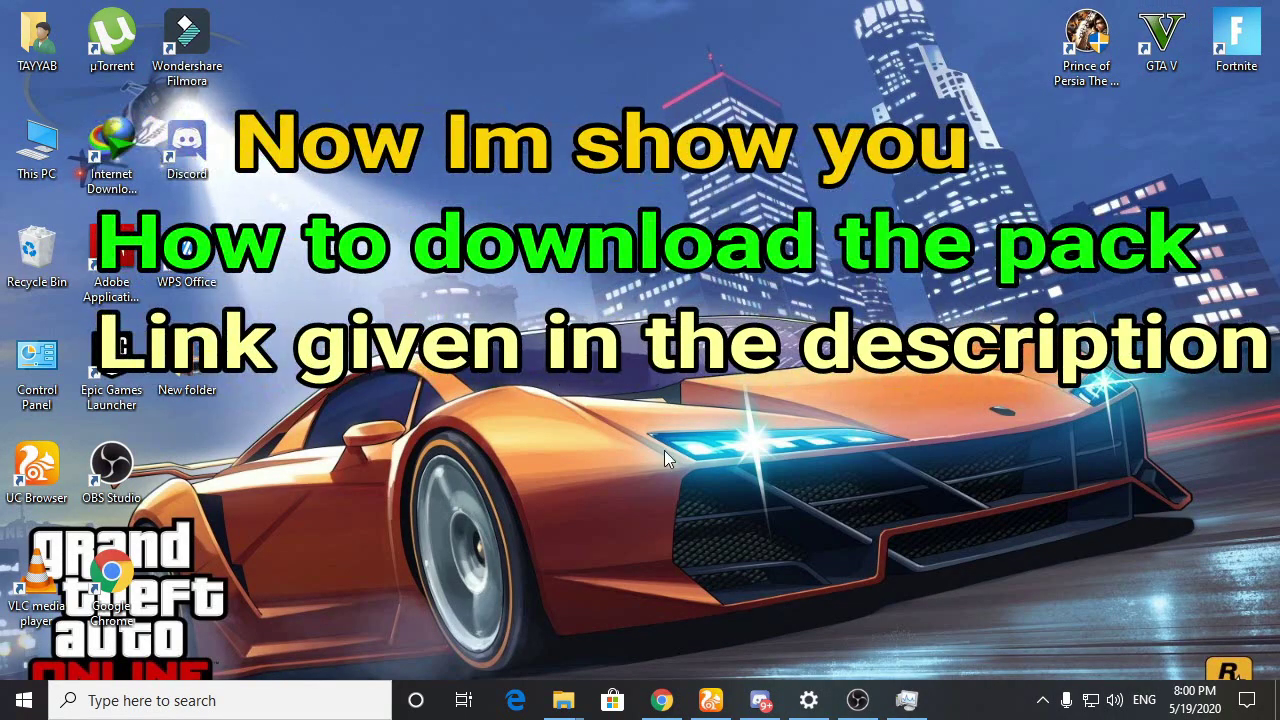
# - Switch to Chrome and follow the Pack 1 download link on ultraontrend.com/link51/ to the brskins.com page
pyautogui.click(711, 699)
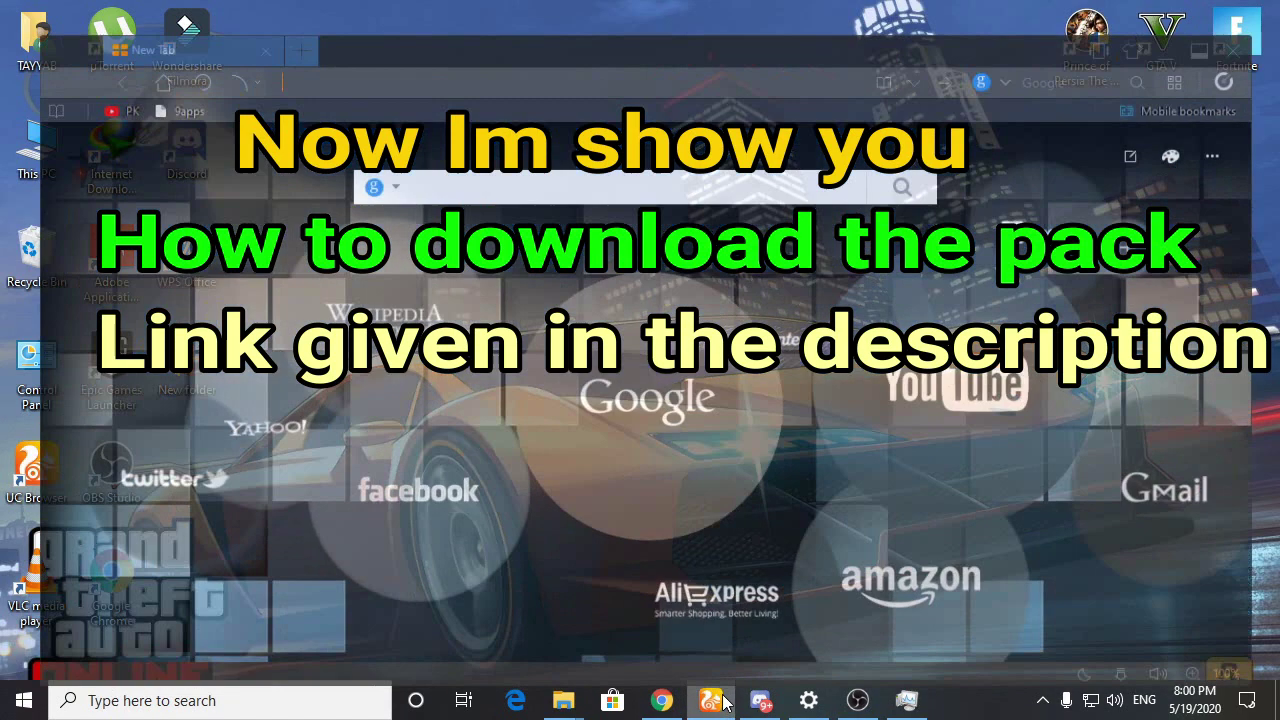
pyautogui.click(662, 700)
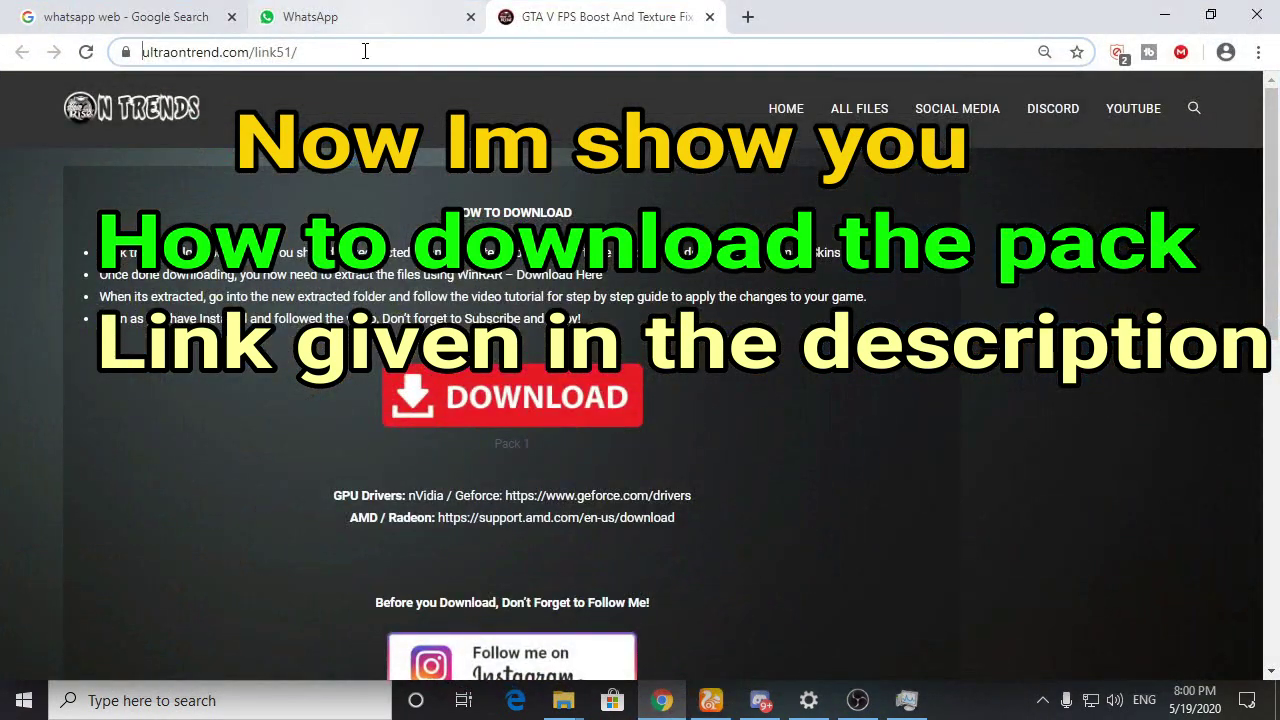
pyautogui.moveTo(338, 52); pyautogui.dragTo(126, 47)
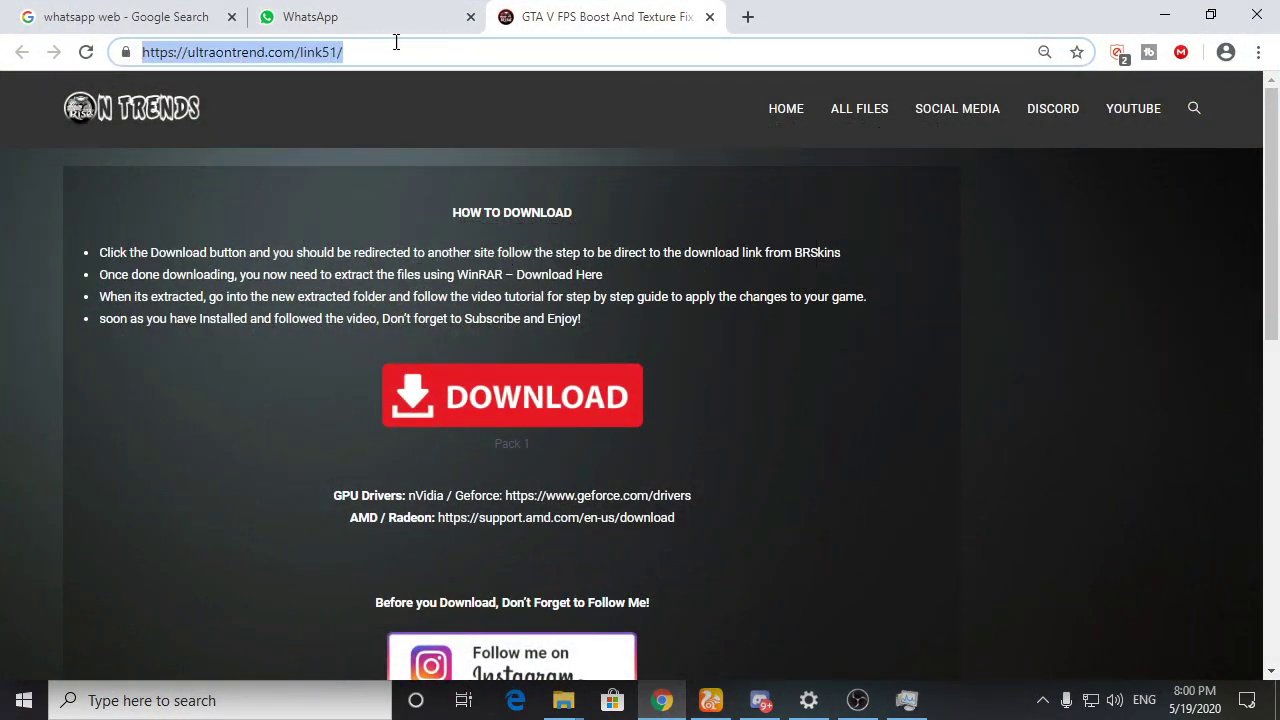
pyautogui.scroll(-2, 967, 345)
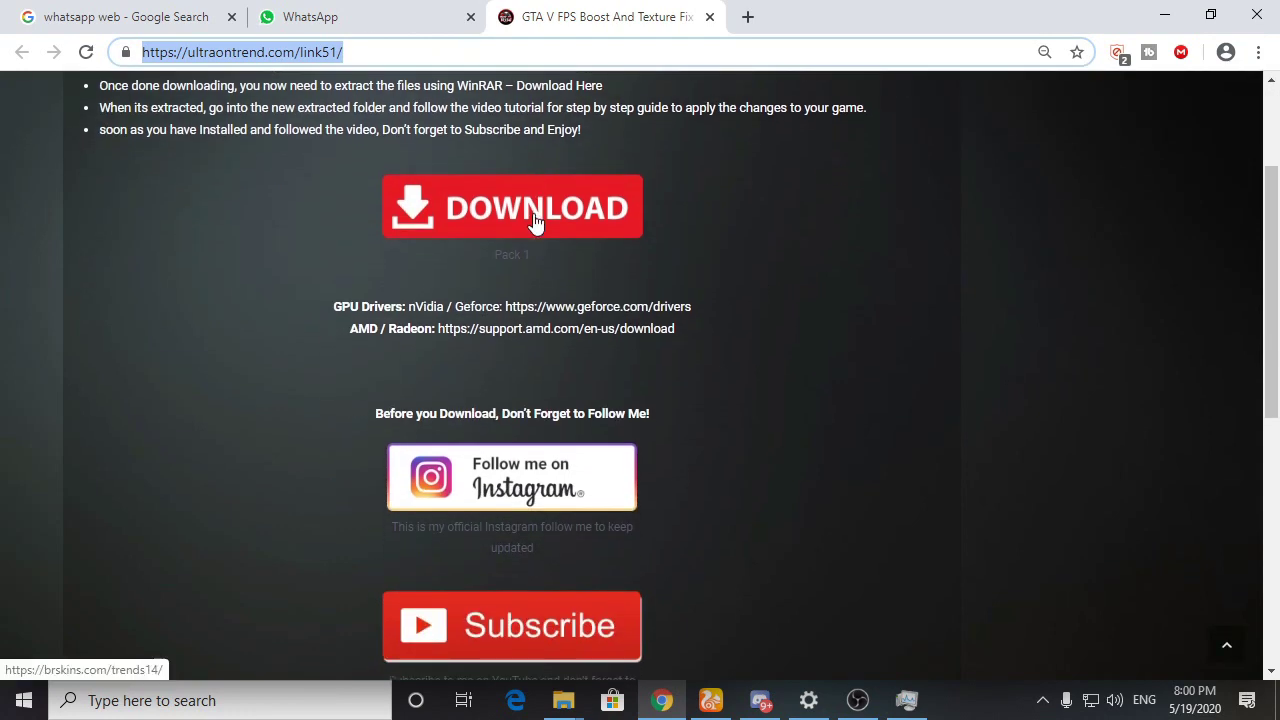
pyautogui.click(574, 224)
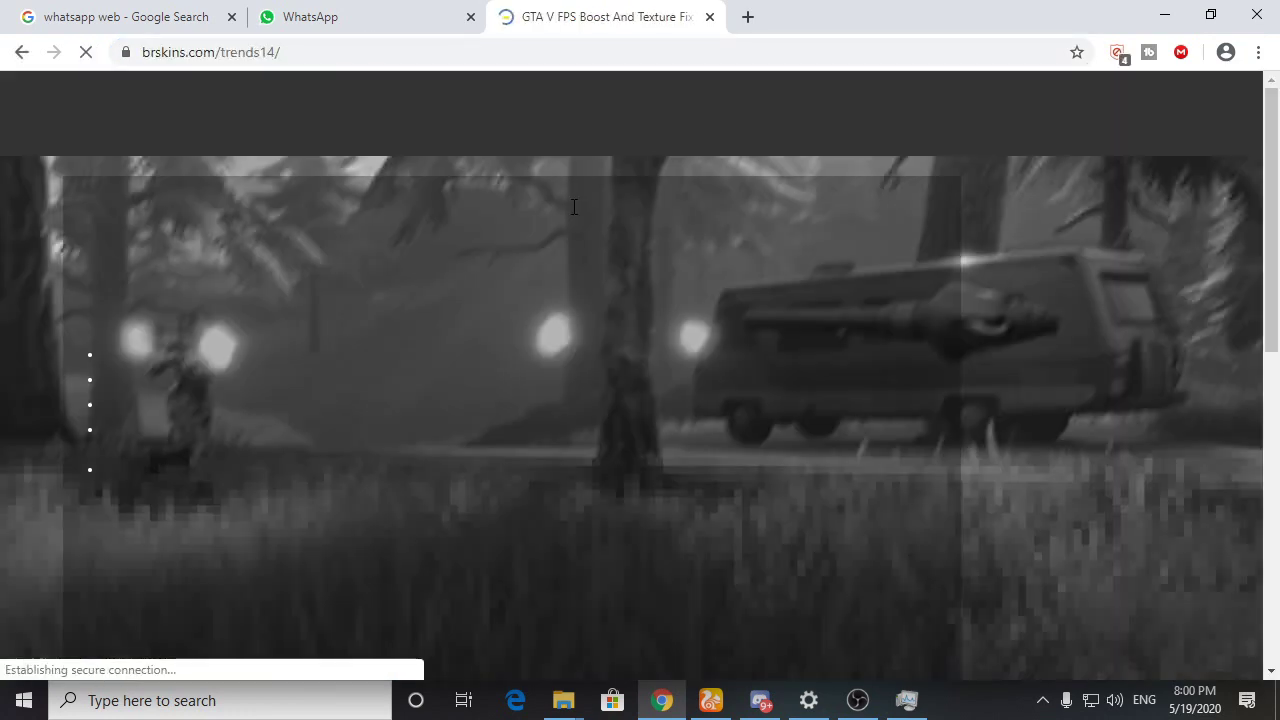
# - Download the GTA V FPS Boost And Texture Fix By Possible Now_.rar archive through UploadHub, closing any ad tabs
pyautogui.scroll(-1, 600, 250)
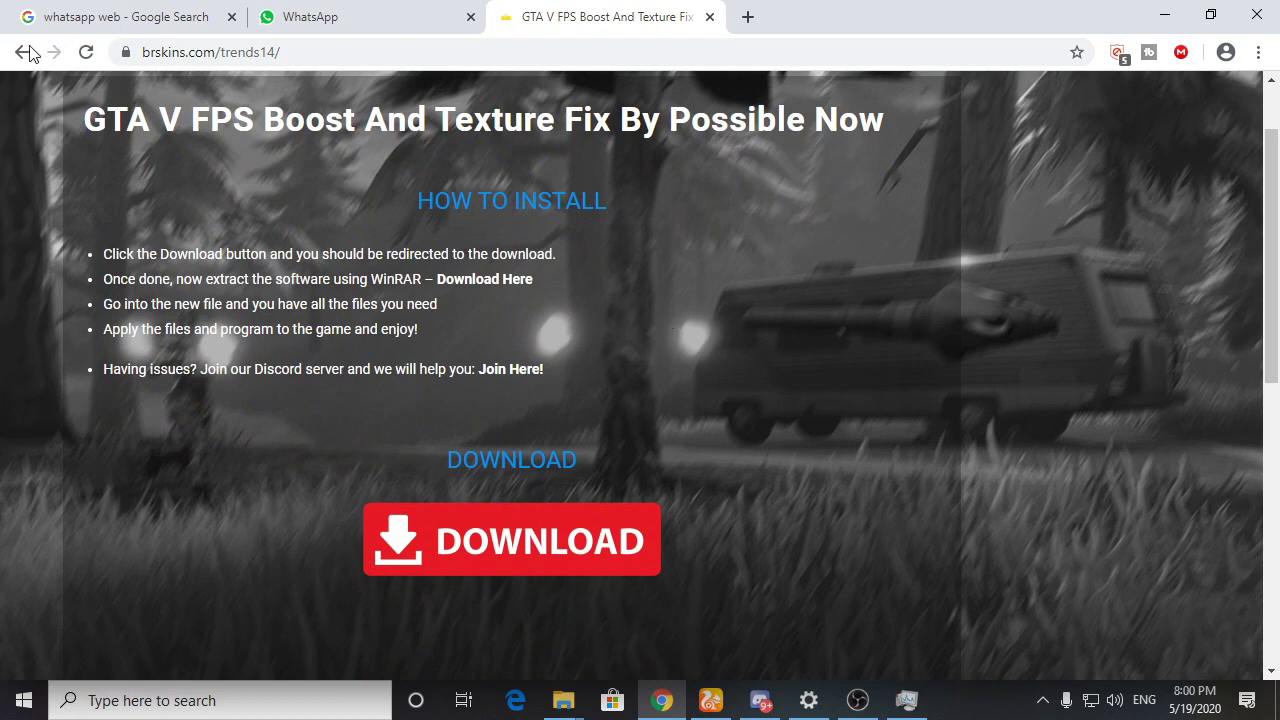
pyautogui.click(559, 574)
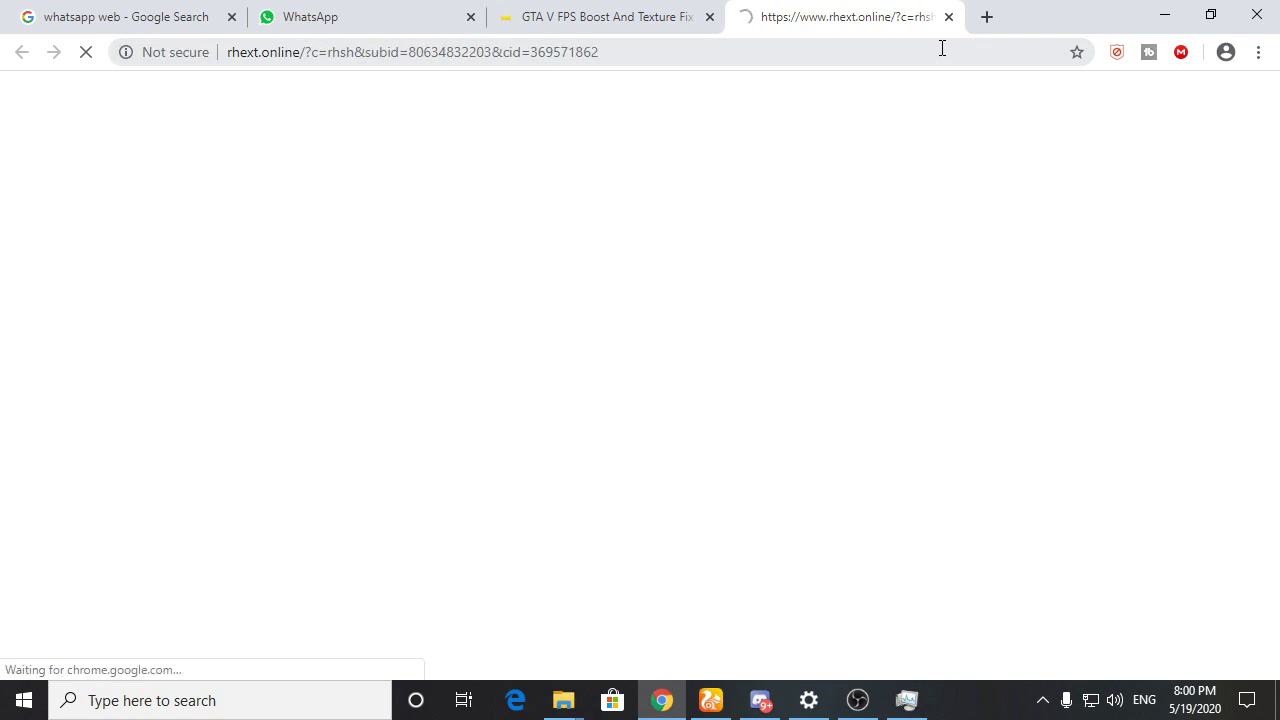
pyautogui.click(949, 17)
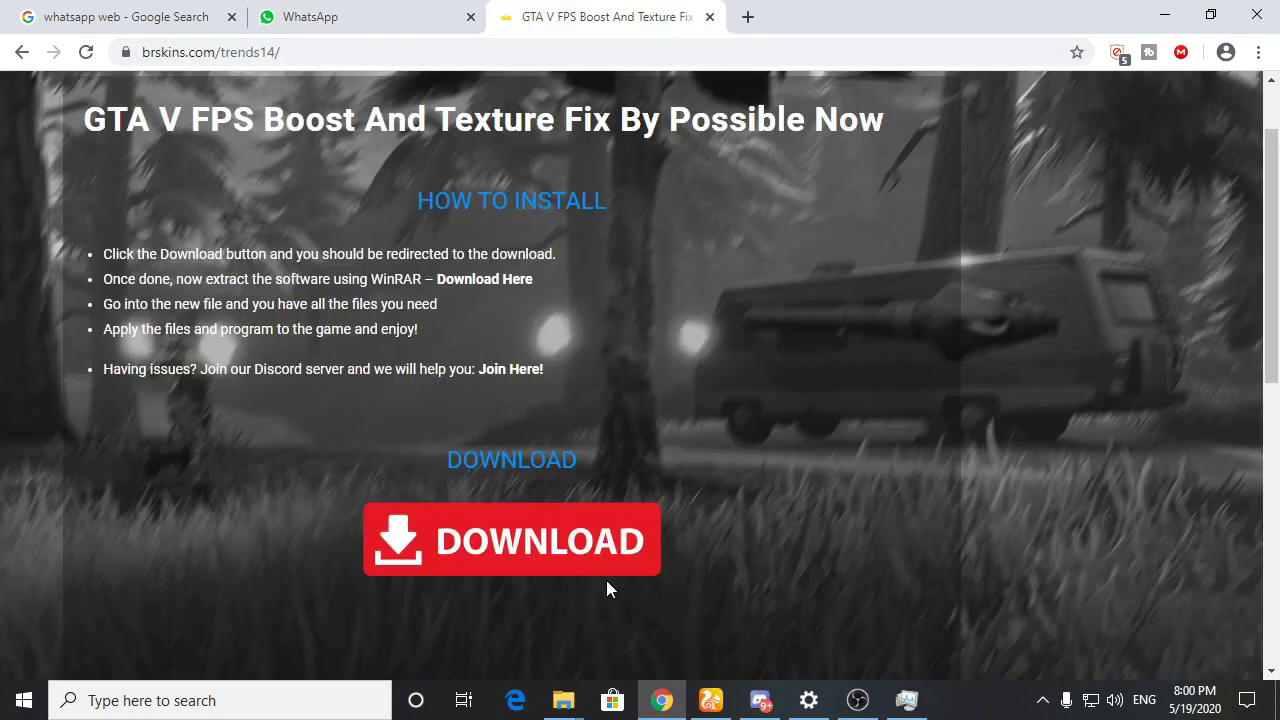
pyautogui.click(609, 543)
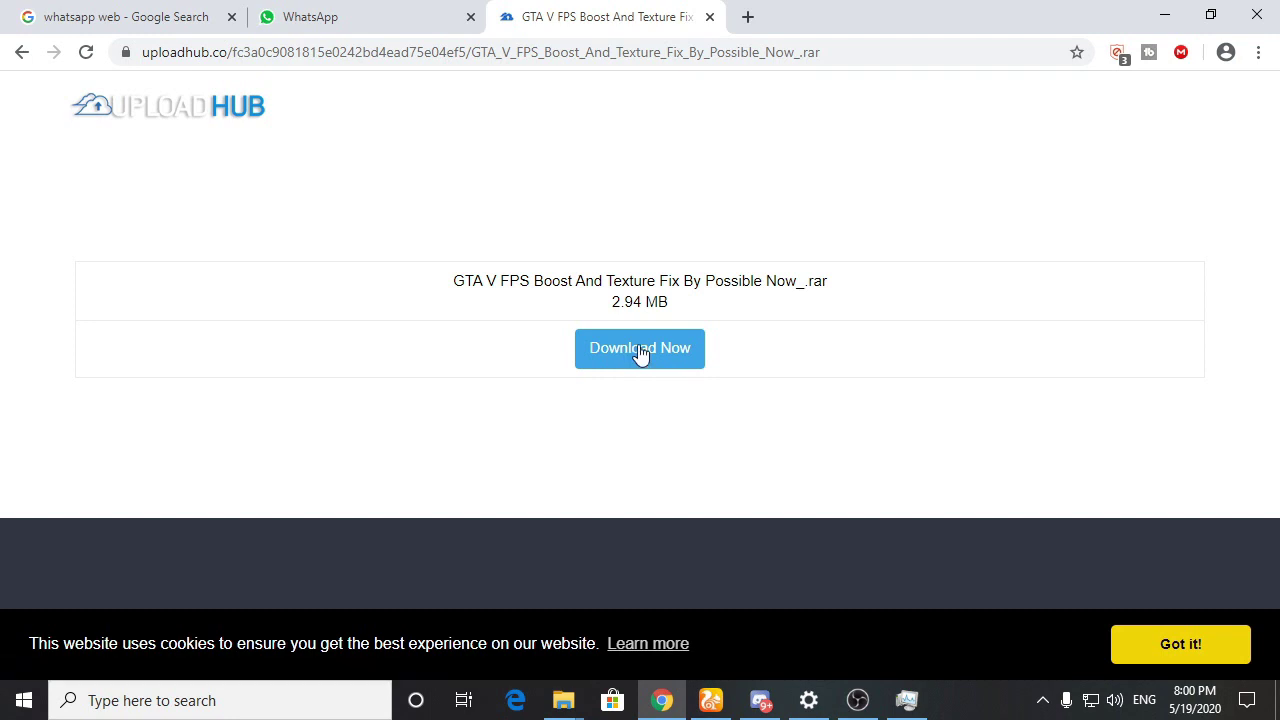
pyautogui.click(640, 352)
pyautogui.click(949, 17)
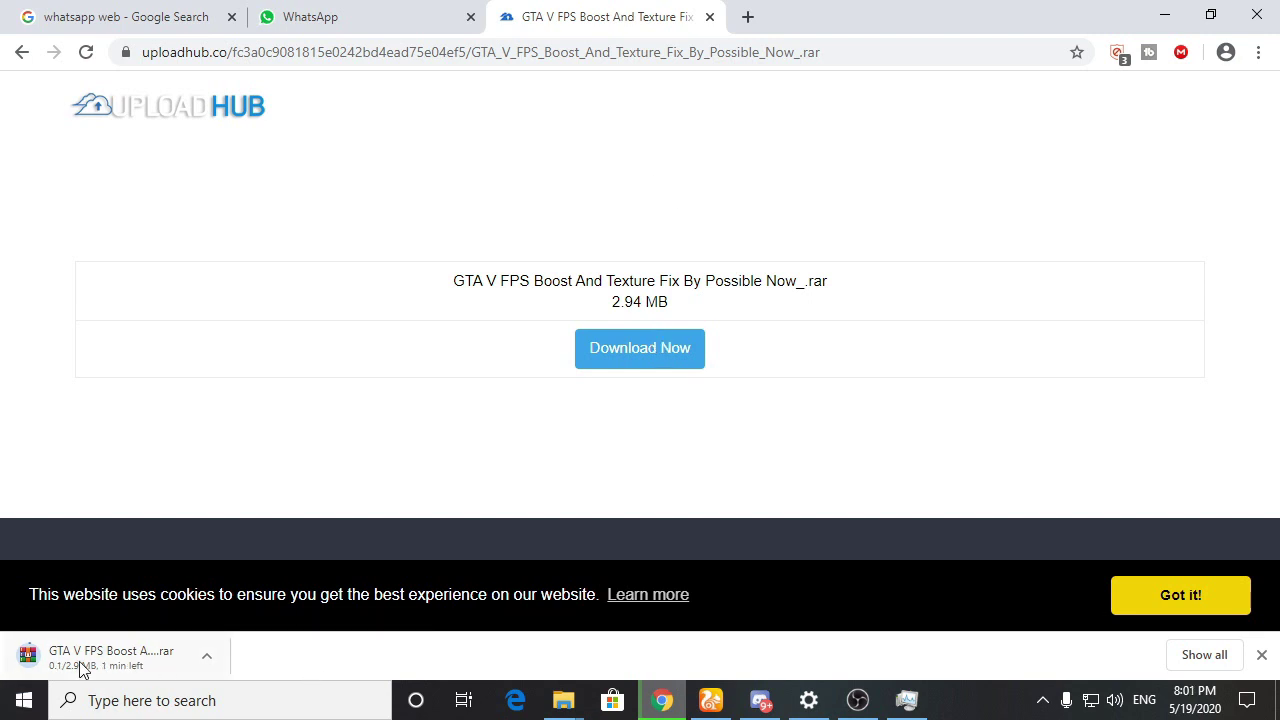
# - Return to the desktop, refresh it, and move the extracted GTA V FPS Boost folder up near its archive
pyautogui.rightClick(955, 700)
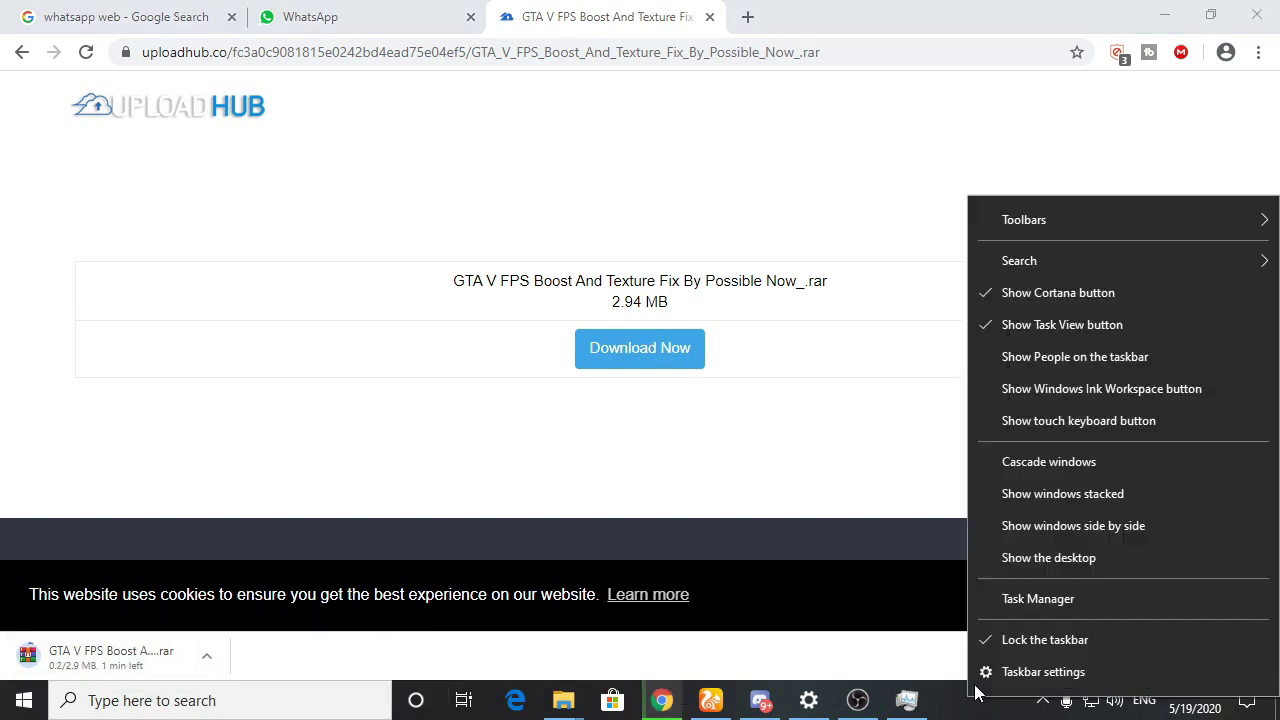
pyautogui.click(1033, 555)
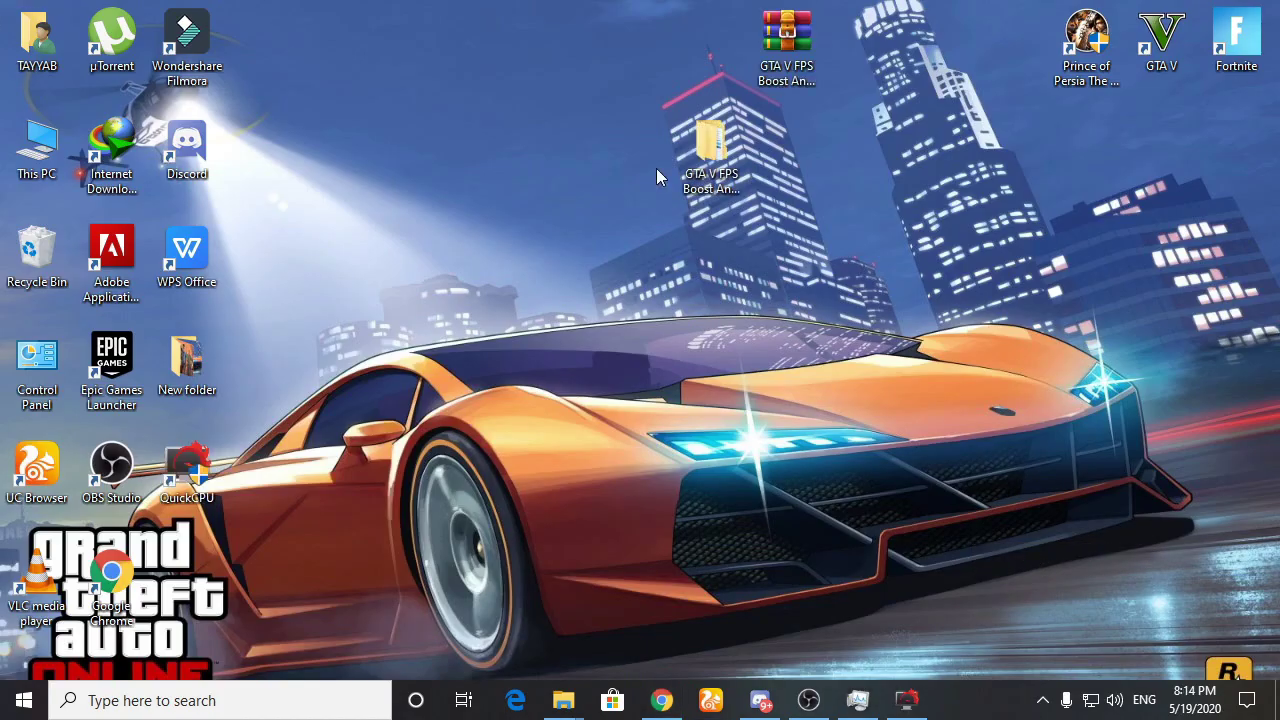
pyautogui.rightClick(581, 150)
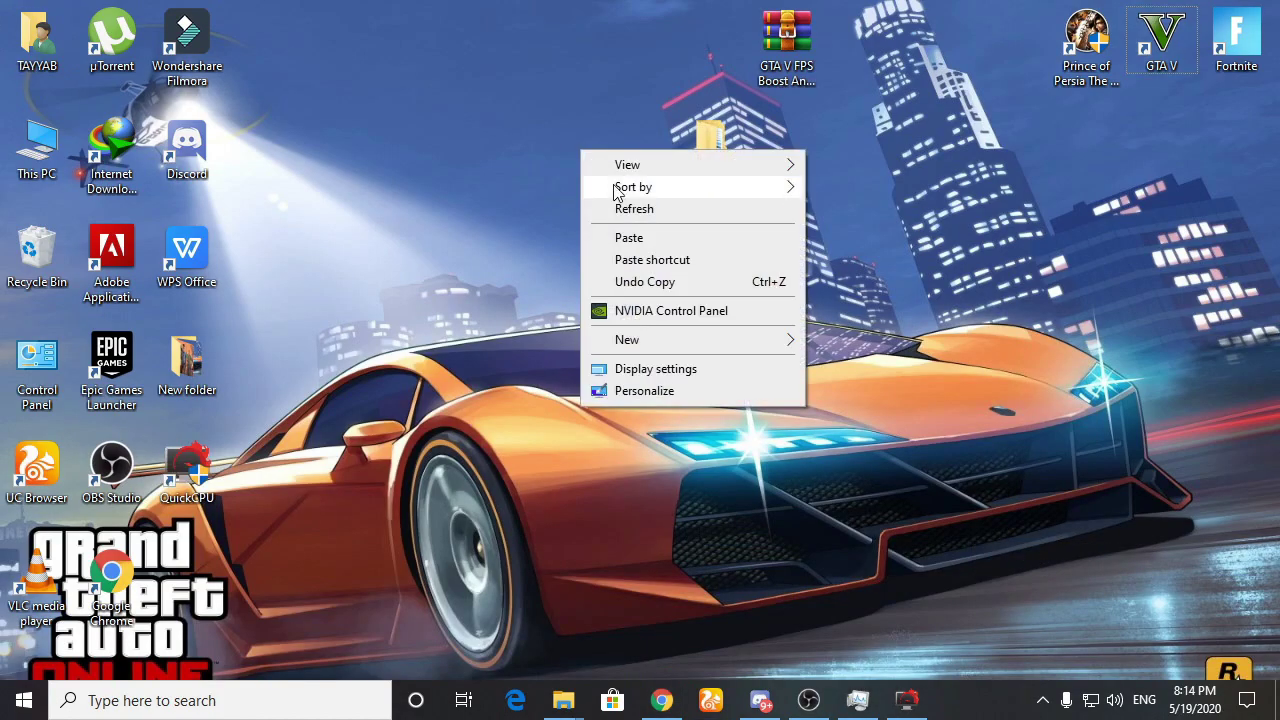
pyautogui.click(620, 206)
pyautogui.moveTo(694, 168); pyautogui.dragTo(626, 55)
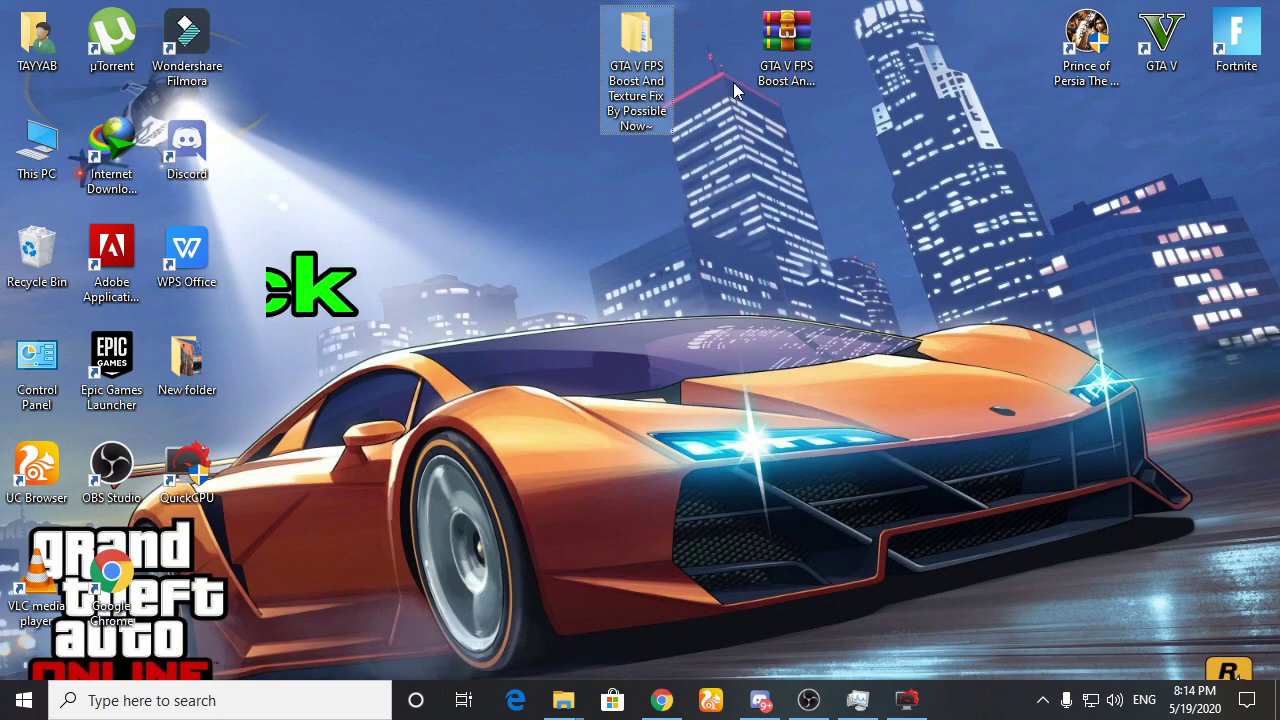
# - Open the extracted GTA V FPS Boost And Texture Fix folder and go down to its Configs folder
pyautogui.rightClick(776, 74)
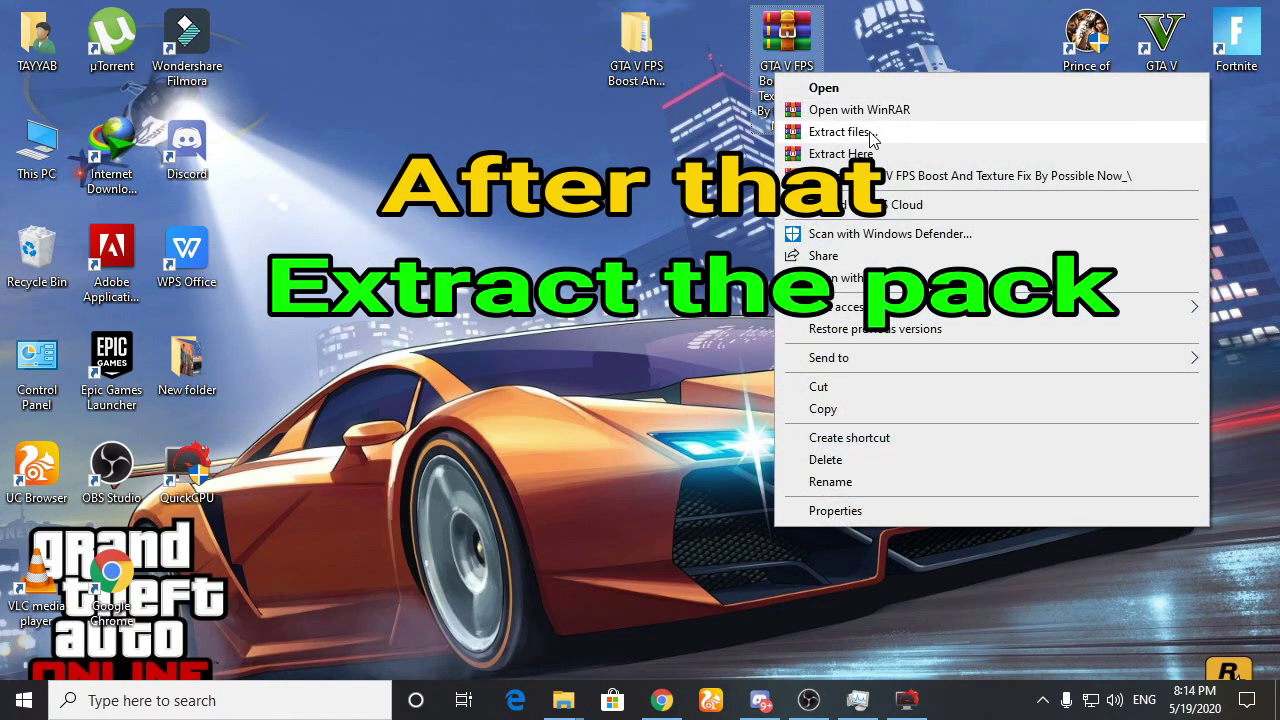
pyautogui.click(680, 90)
pyautogui.click(640, 50)
pyautogui.rightClick(652, 78)
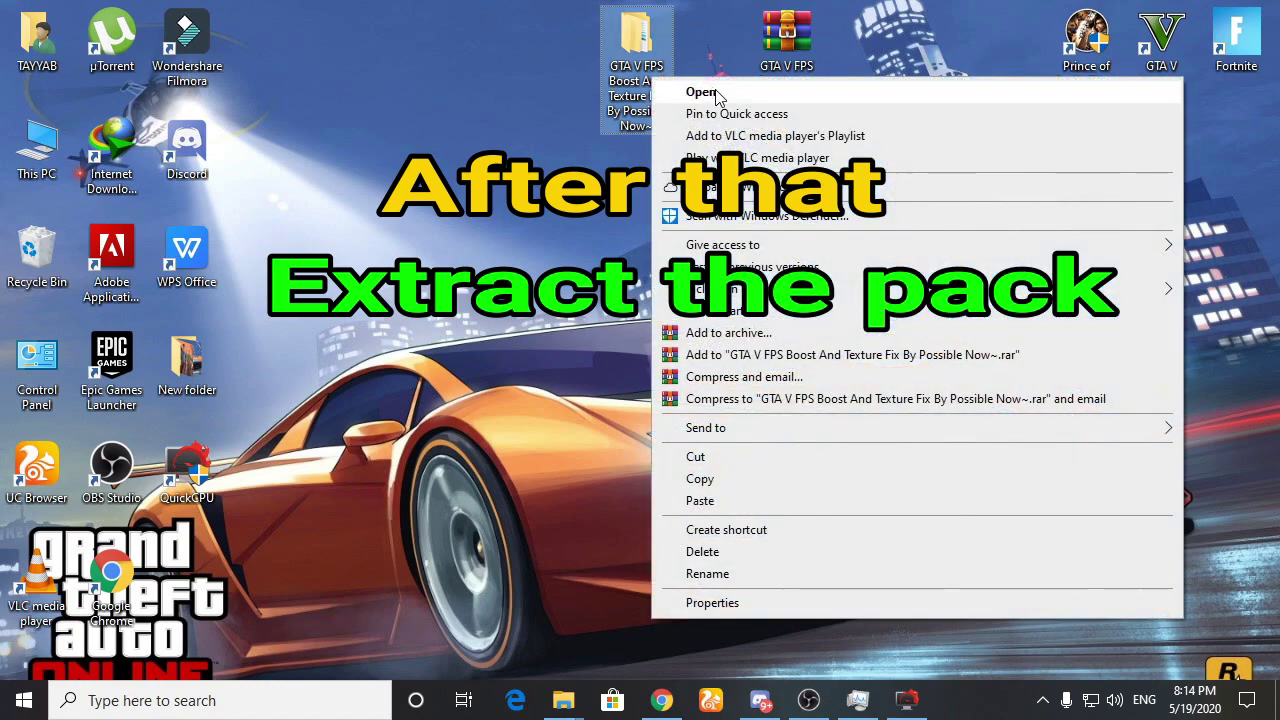
pyautogui.click(716, 92)
pyautogui.rightClick(377, 130)
pyautogui.click(424, 132)
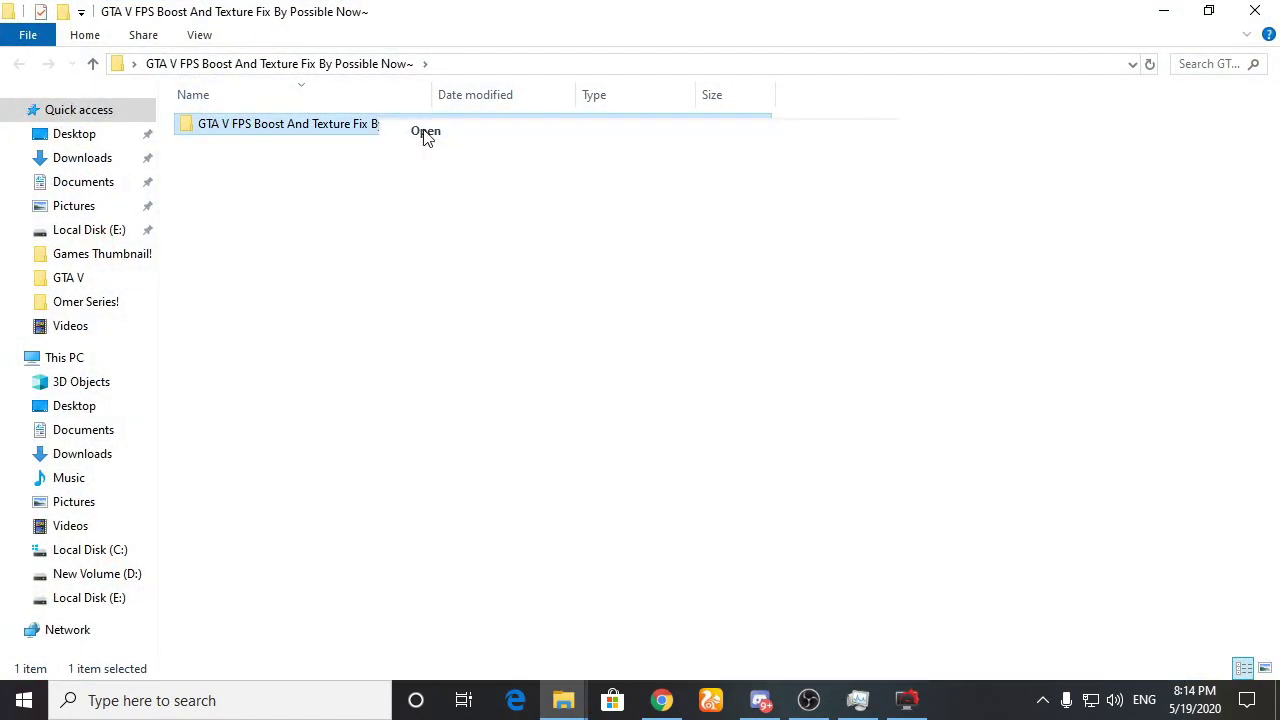
pyautogui.rightClick(229, 126)
pyautogui.click(278, 129)
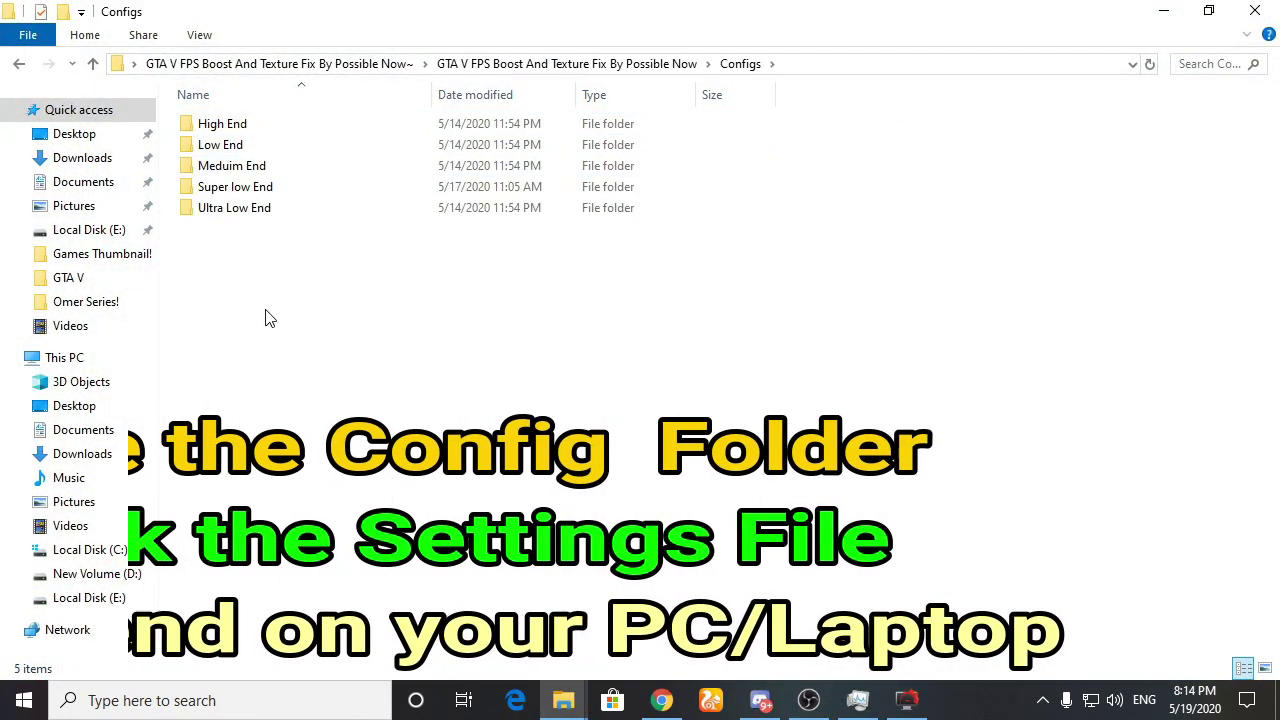
# - Open the Meduim End config folder and open its settings text document
pyautogui.moveTo(268, 318); pyautogui.dragTo(226, 103)
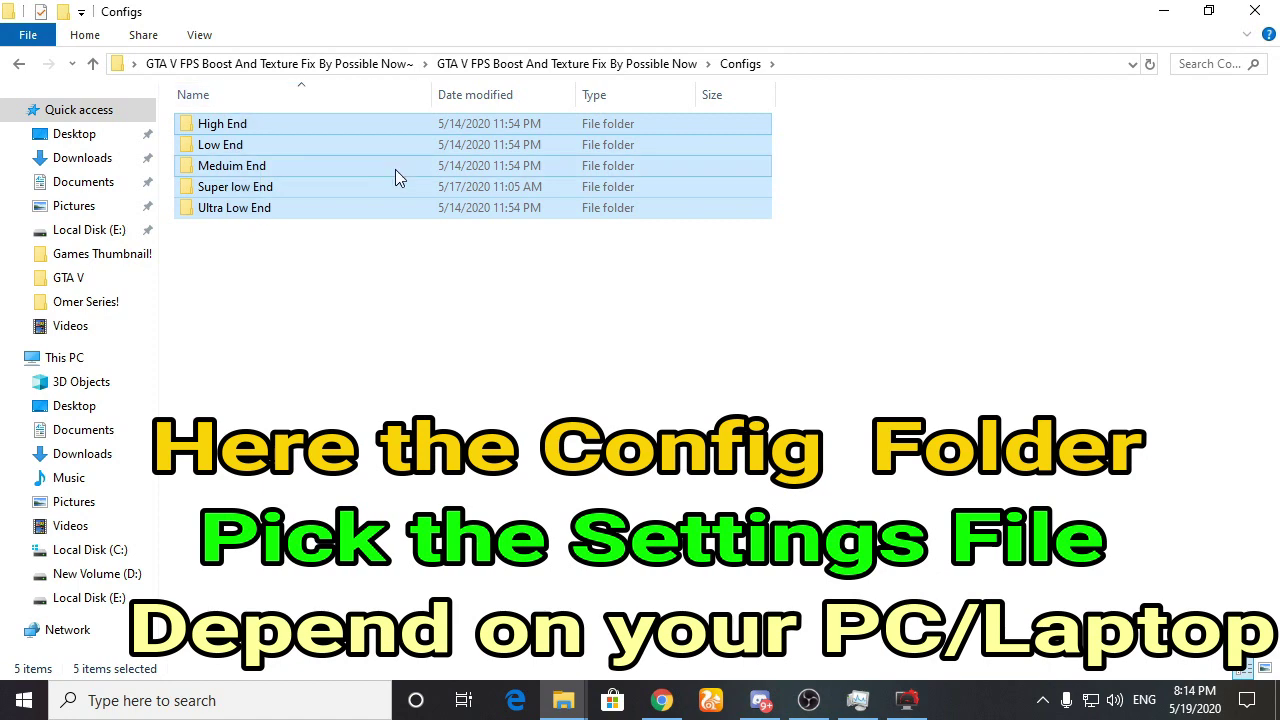
pyautogui.click(293, 263)
pyautogui.click(251, 166)
pyautogui.rightClick(251, 166)
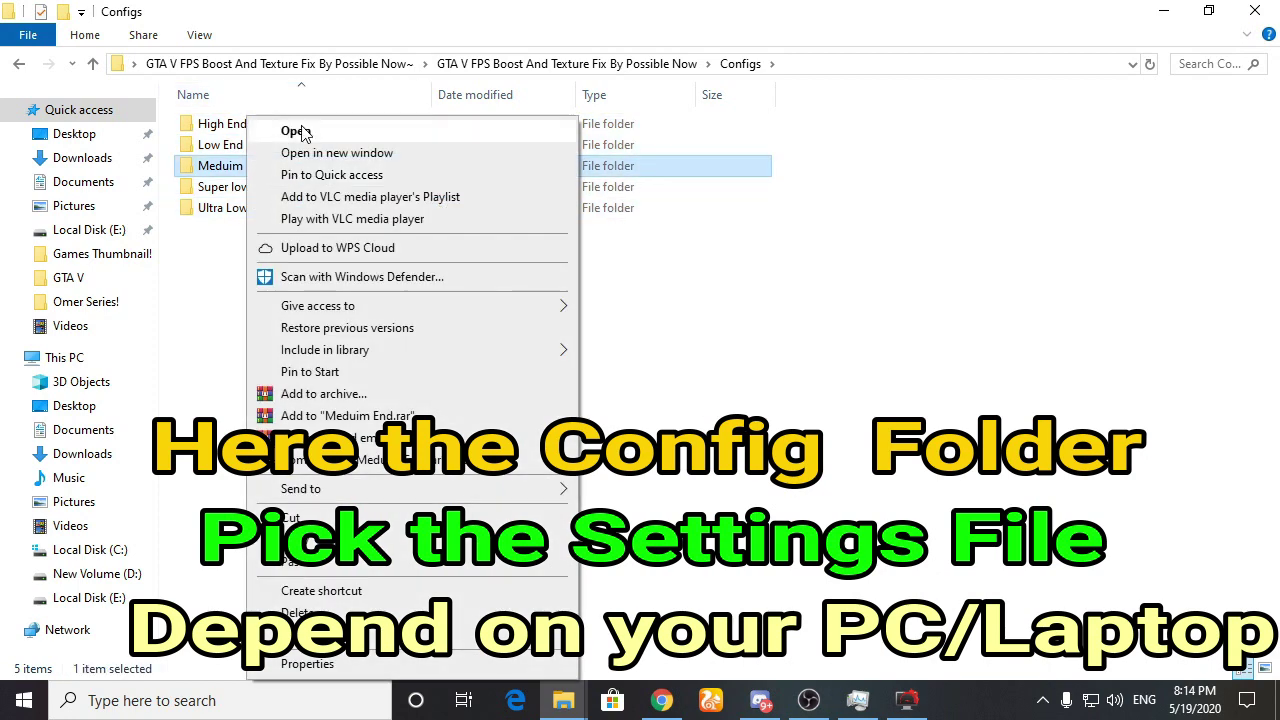
pyautogui.click(296, 131)
pyautogui.click(248, 134)
pyautogui.rightClick(213, 134)
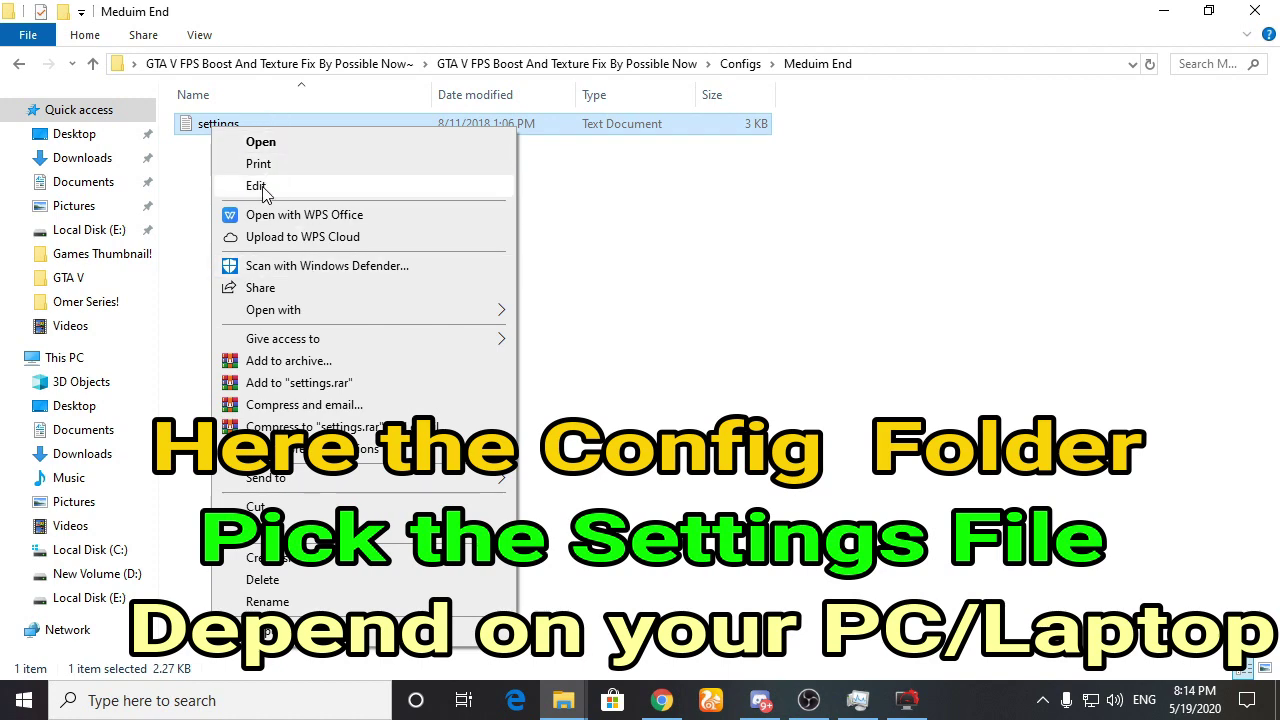
pyautogui.click(268, 142)
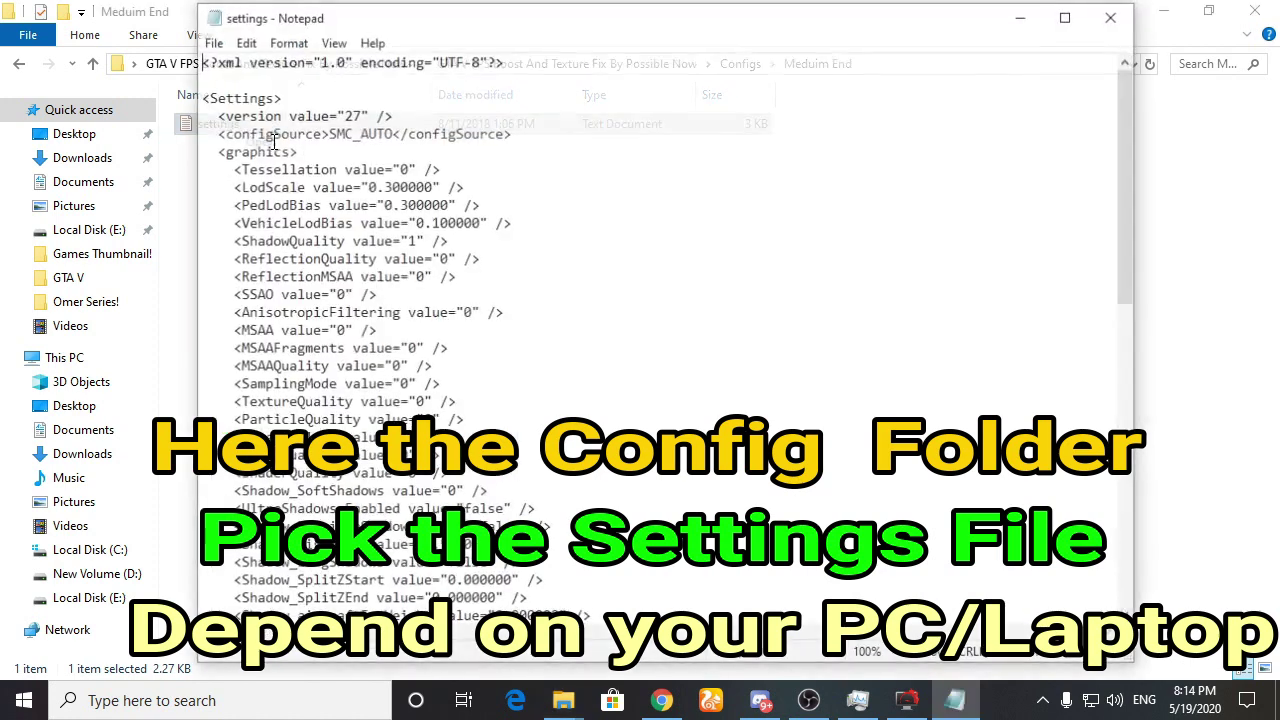
# - Select all lines of the Meduim End settings document through the AspectRatio line and minimise its window
pyautogui.scroll(-7, 606, 134)
pyautogui.moveTo(230, 96); pyautogui.dragTo(430, 645)
pyautogui.click(1023, 15)
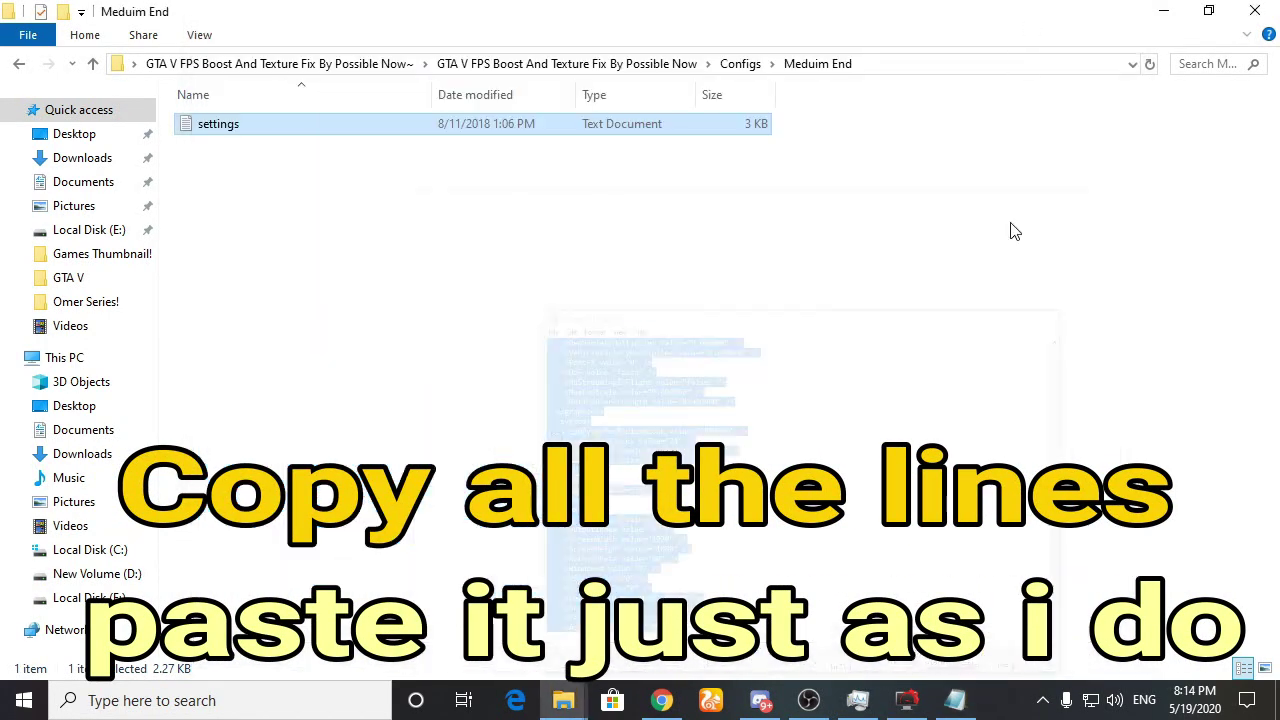
# - From the desktop user folder, go to Documents > Rockstar Games > GTA V and open the settings XML file for editing
pyautogui.rightClick(997, 706)
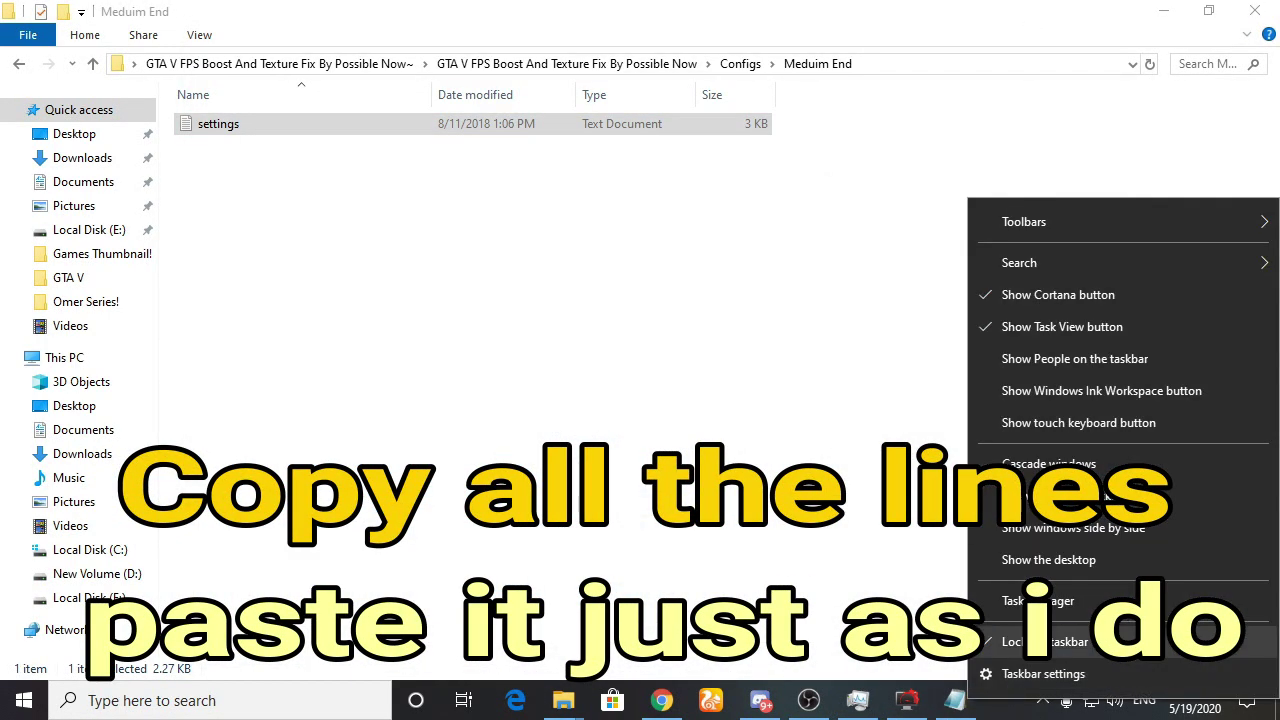
pyautogui.click(1040, 560)
pyautogui.doubleClick(42, 38)
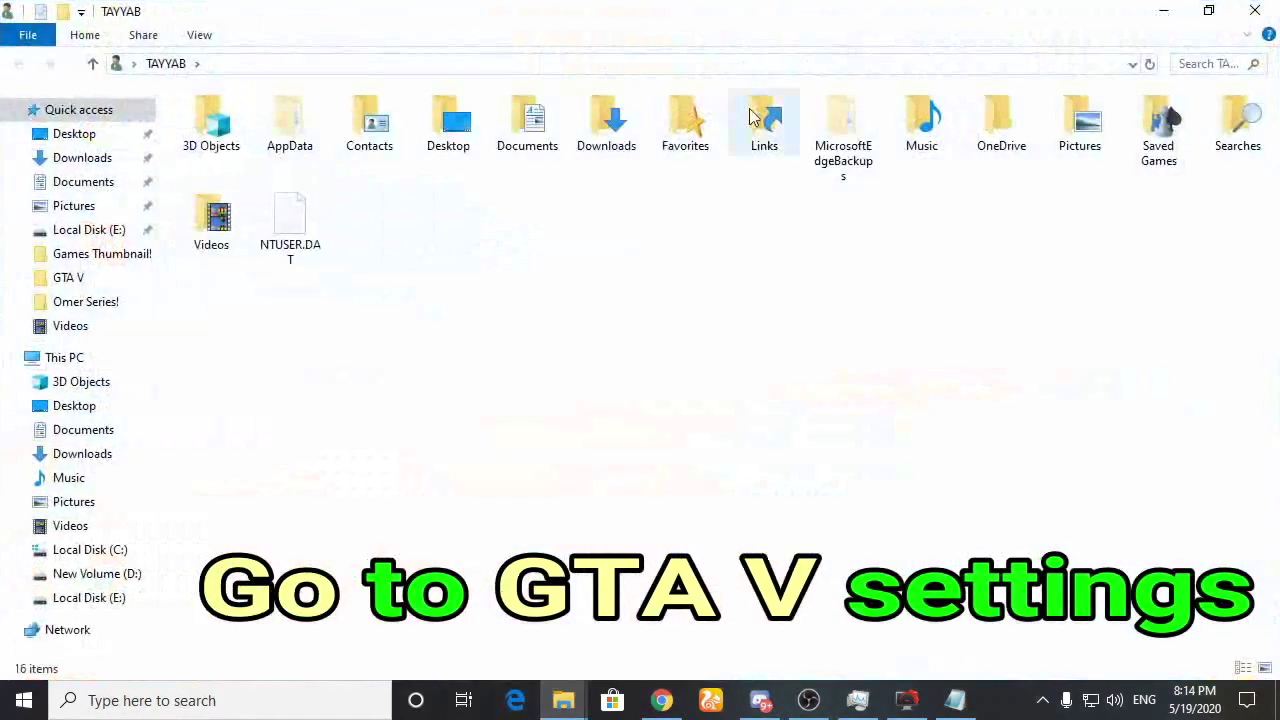
pyautogui.doubleClick(520, 122)
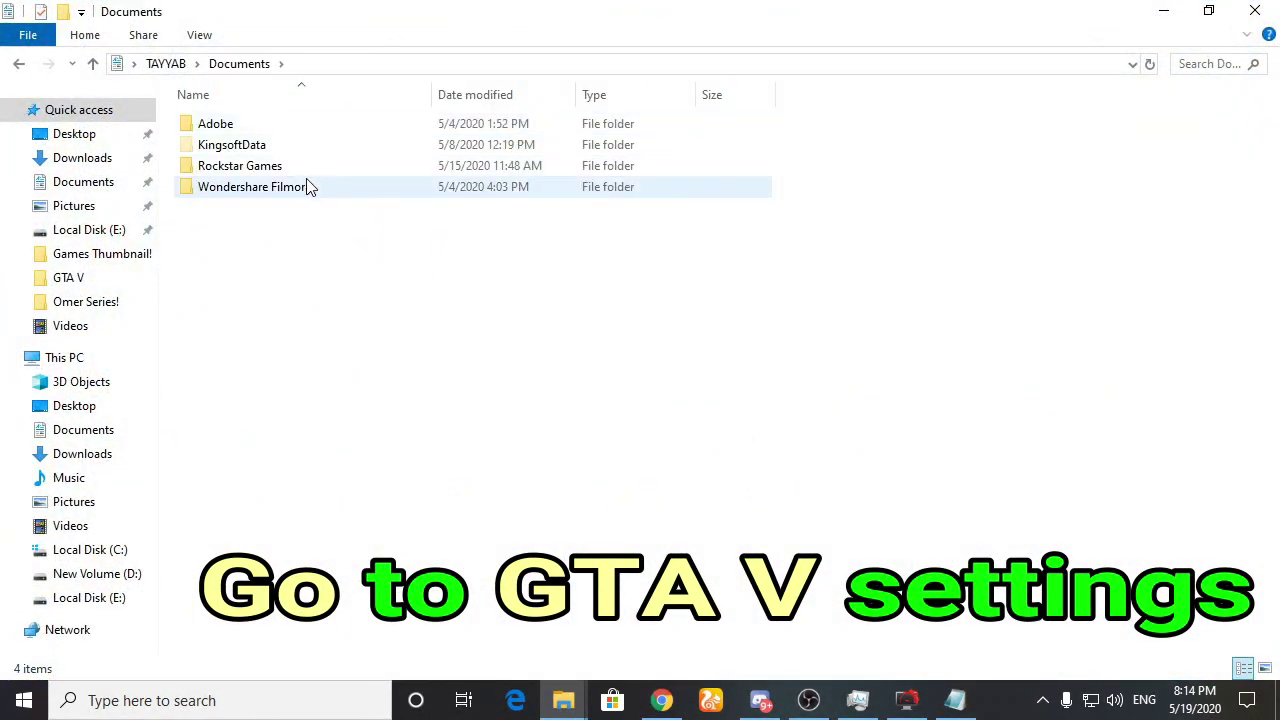
pyautogui.doubleClick(270, 167)
pyautogui.doubleClick(242, 129)
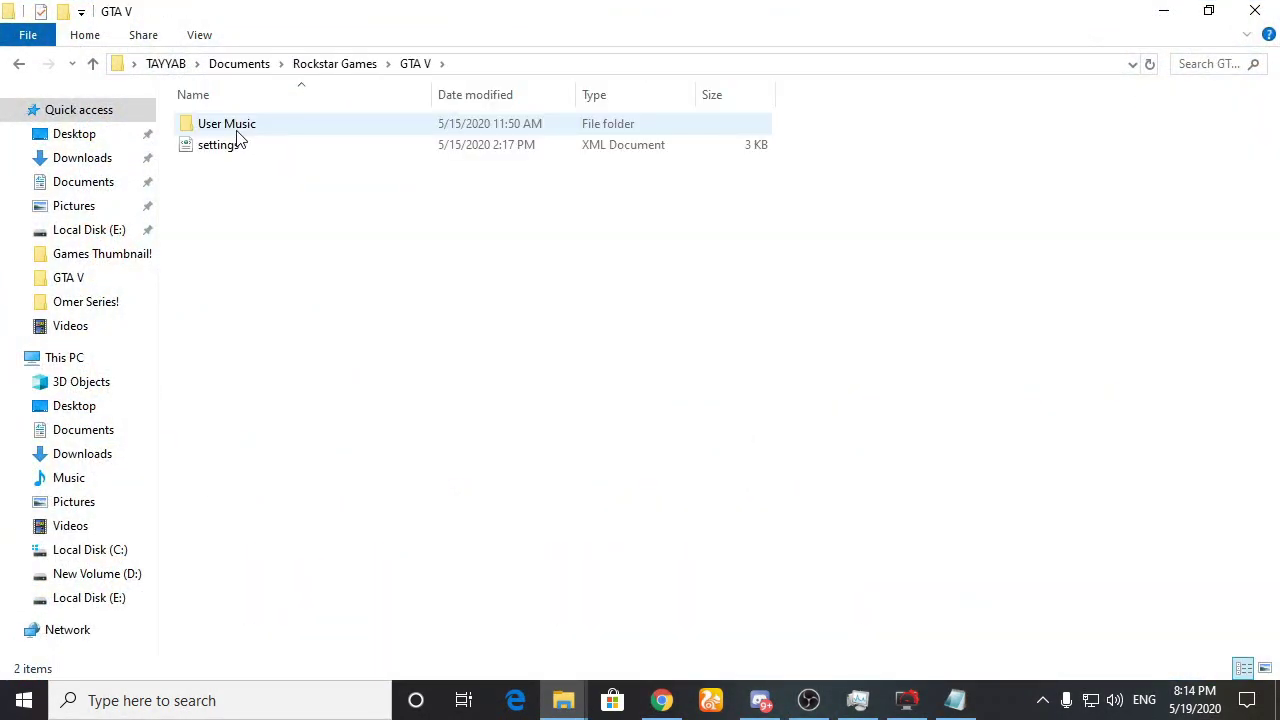
pyautogui.click(224, 148)
pyautogui.rightClick(224, 148)
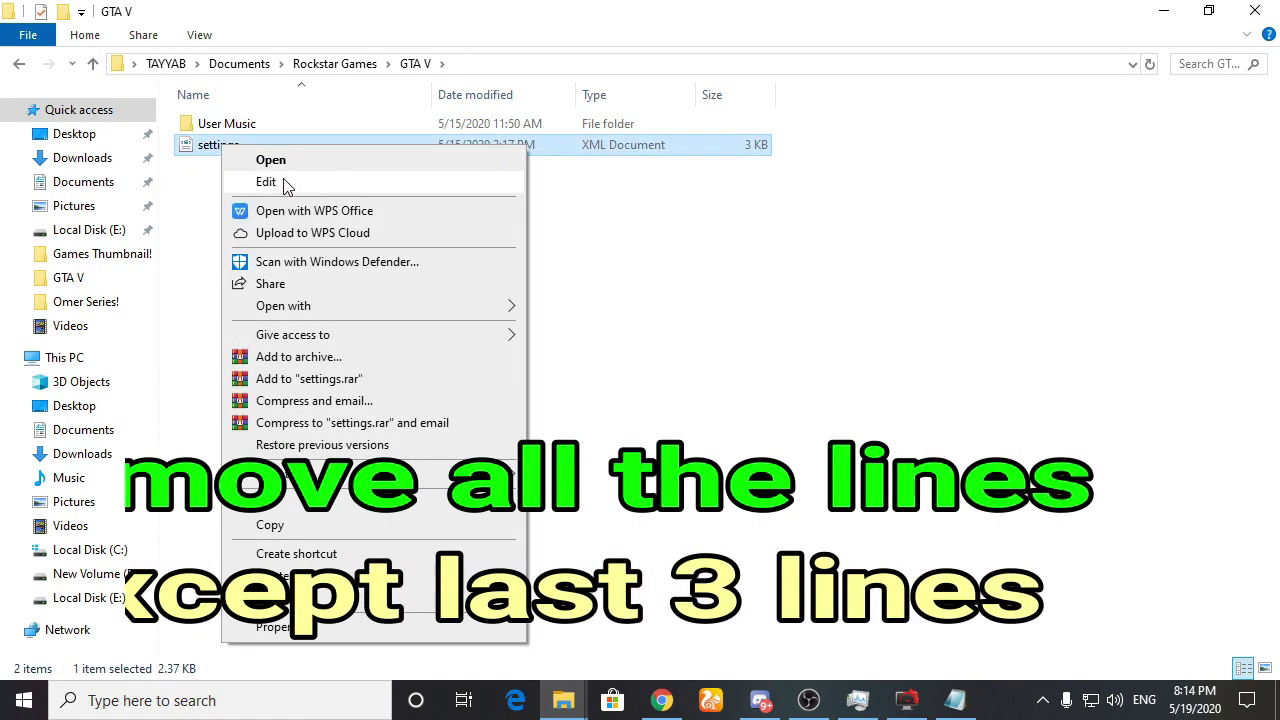
pyautogui.click(230, 180)
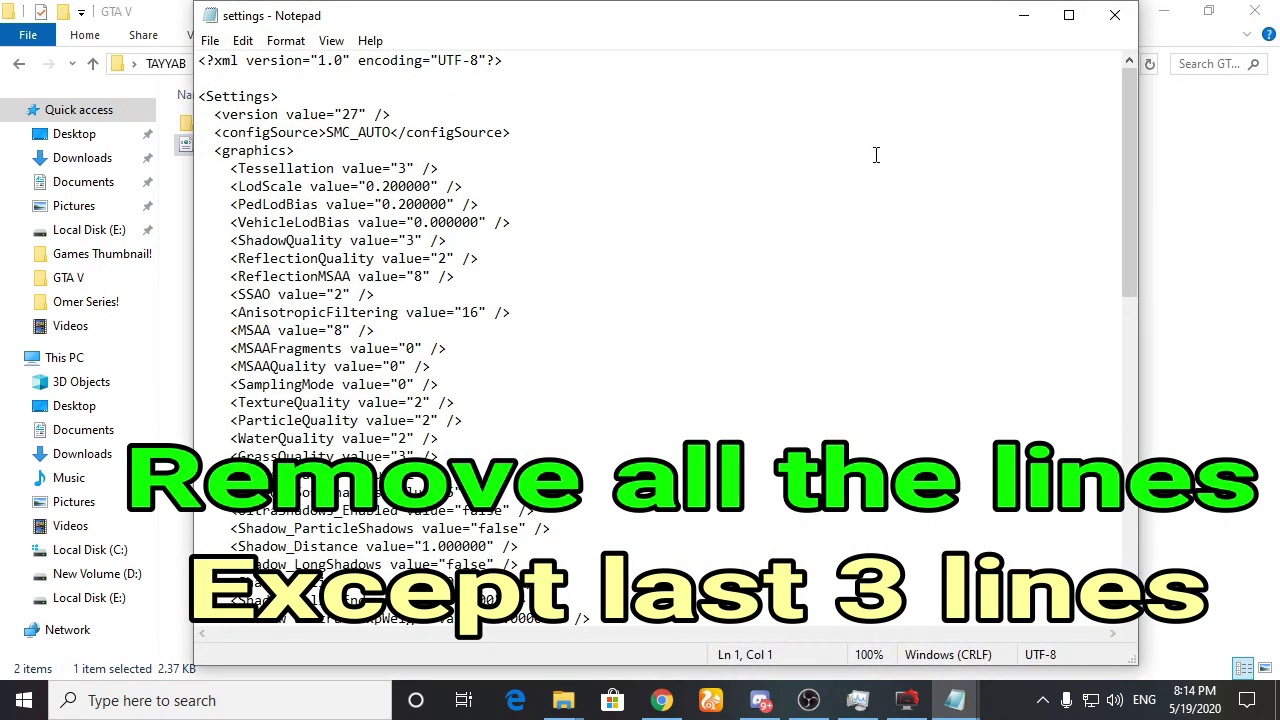
# - Delete every line of the GTA V settings file except the closing video, VideoCardDescription and closing Settings lines
pyautogui.scroll(-1, 731, 155)
pyautogui.scroll(1, 731, 155)
pyautogui.scroll(-20, 583, 228)
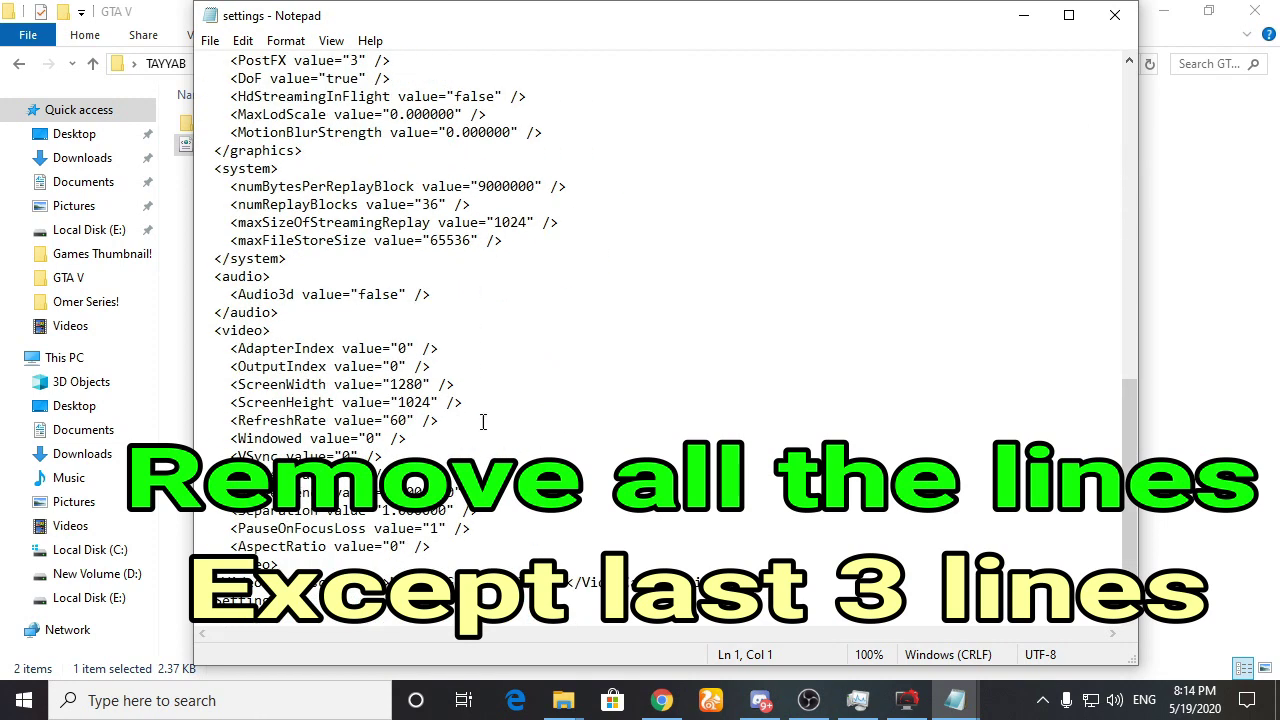
pyautogui.moveTo(422, 546); pyautogui.dragTo(253, 5)
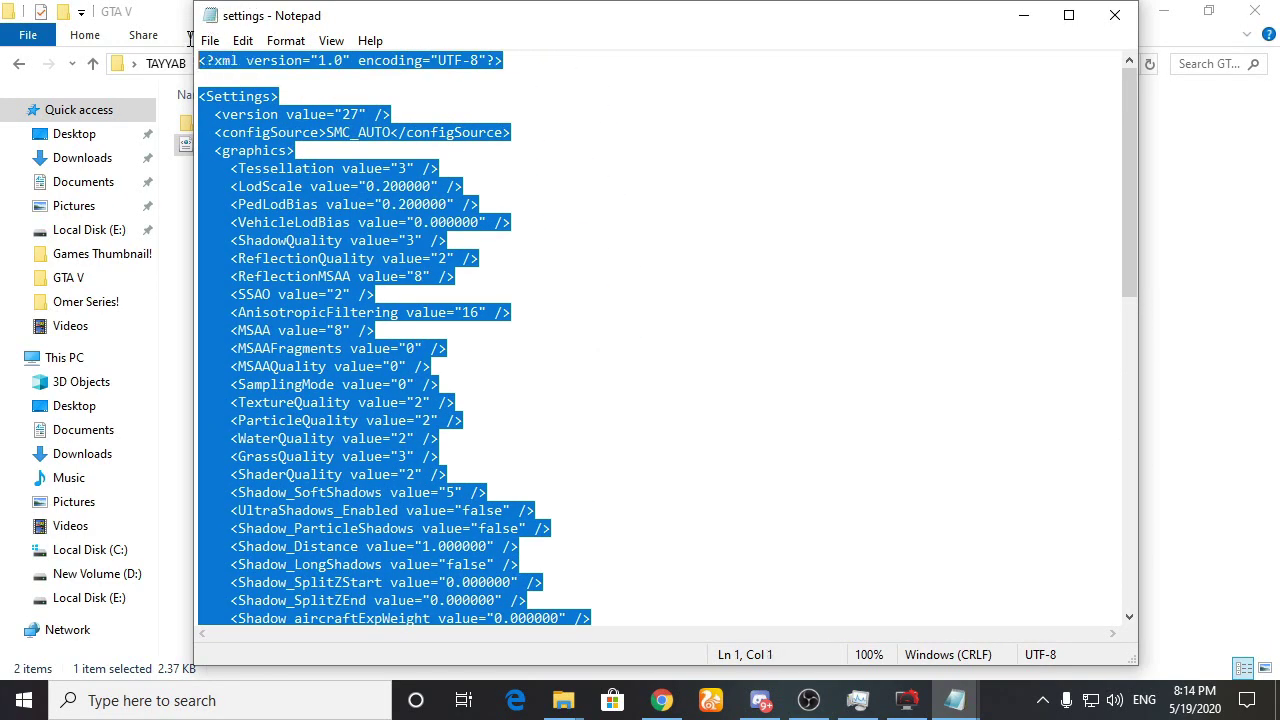
pyautogui.press('Delete')
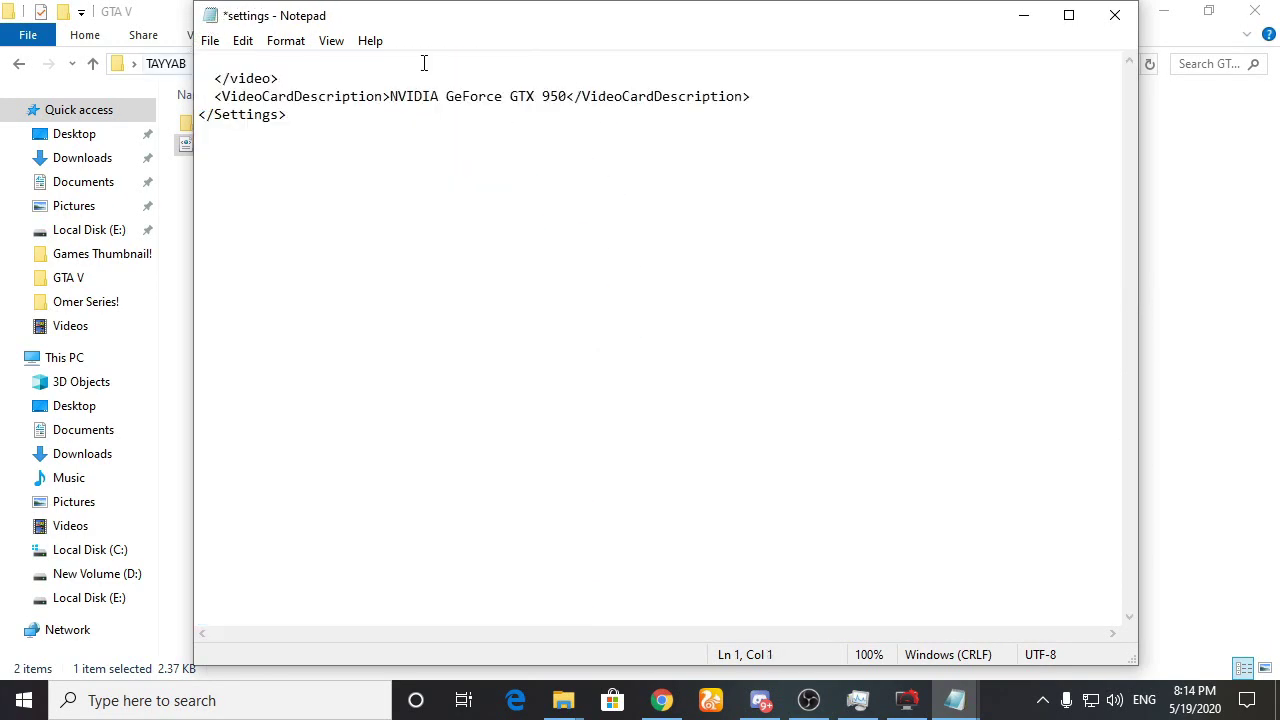
# - Return to the Meduim End settings document, copy its selected lines and minimise it
pyautogui.click(1023, 15)
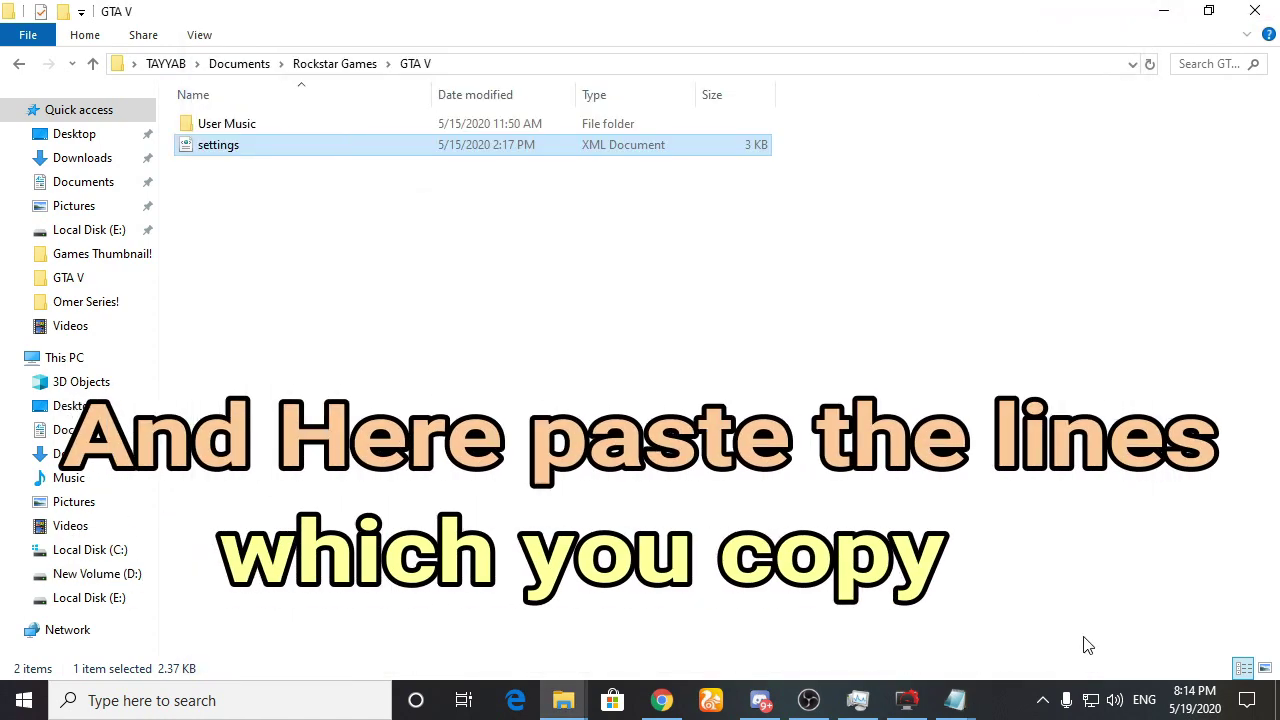
pyautogui.click(955, 701)
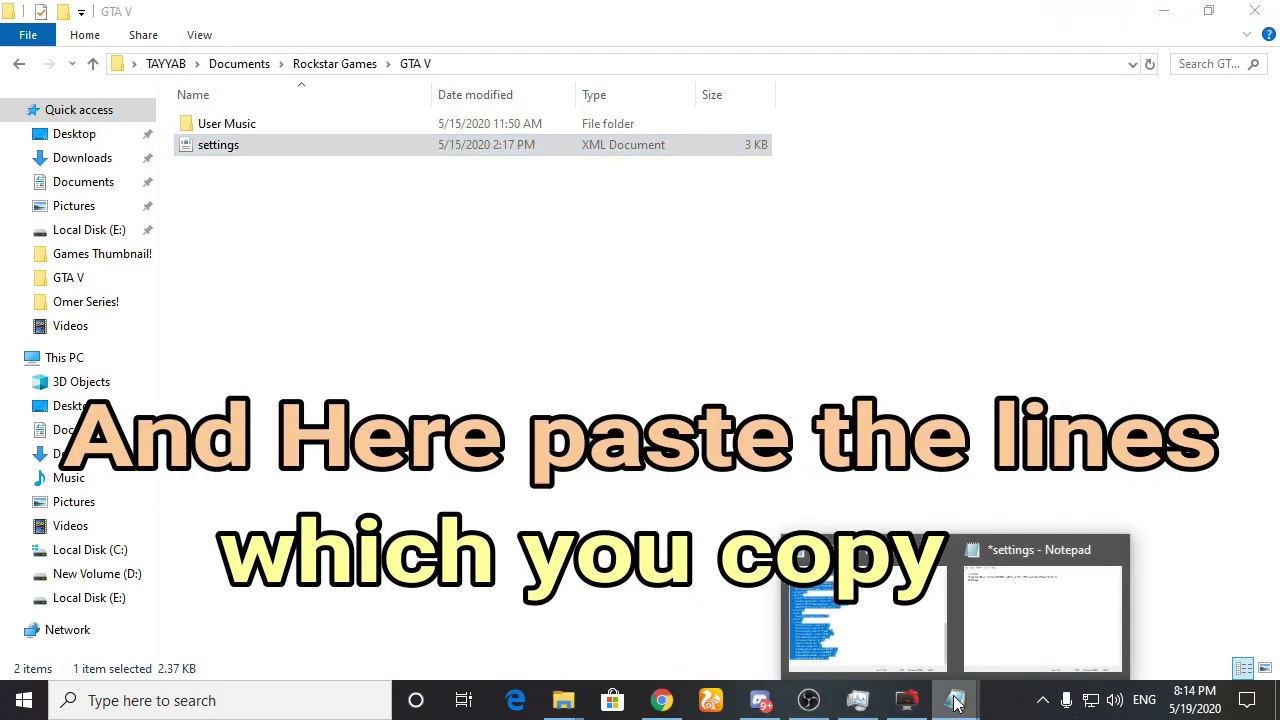
pyautogui.click(881, 655)
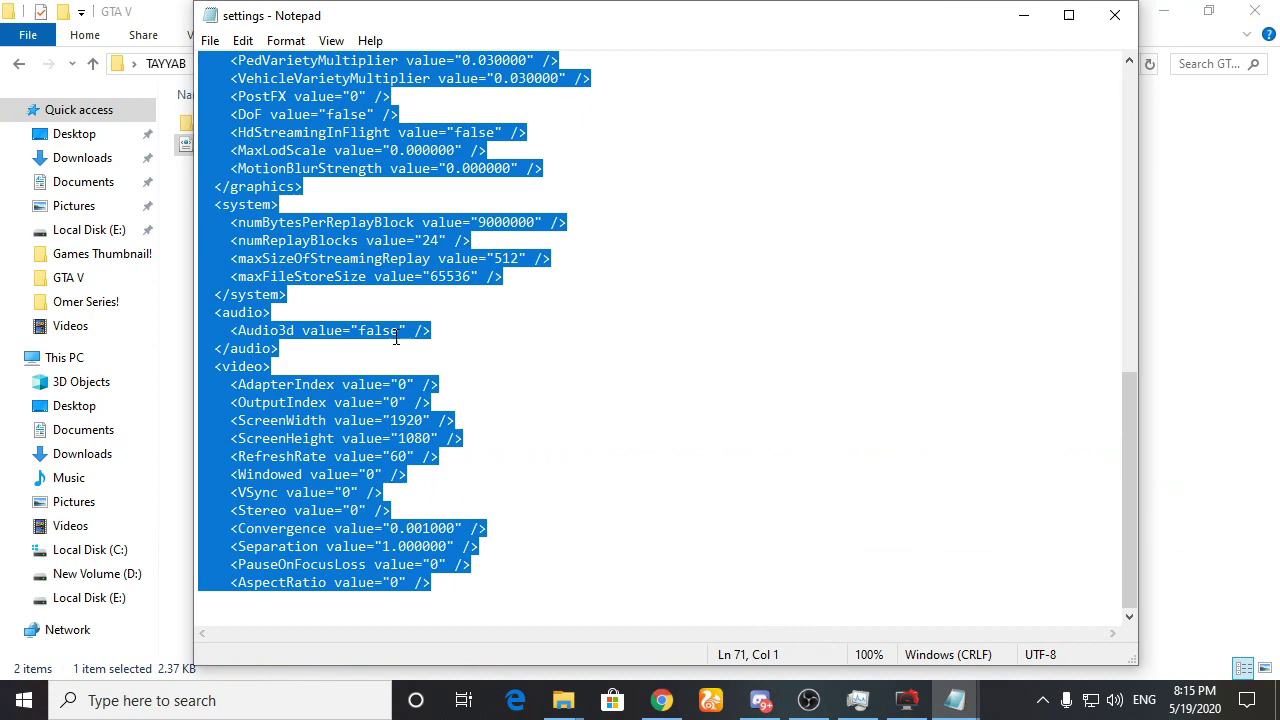
pyautogui.rightClick(414, 240)
pyautogui.click(491, 300)
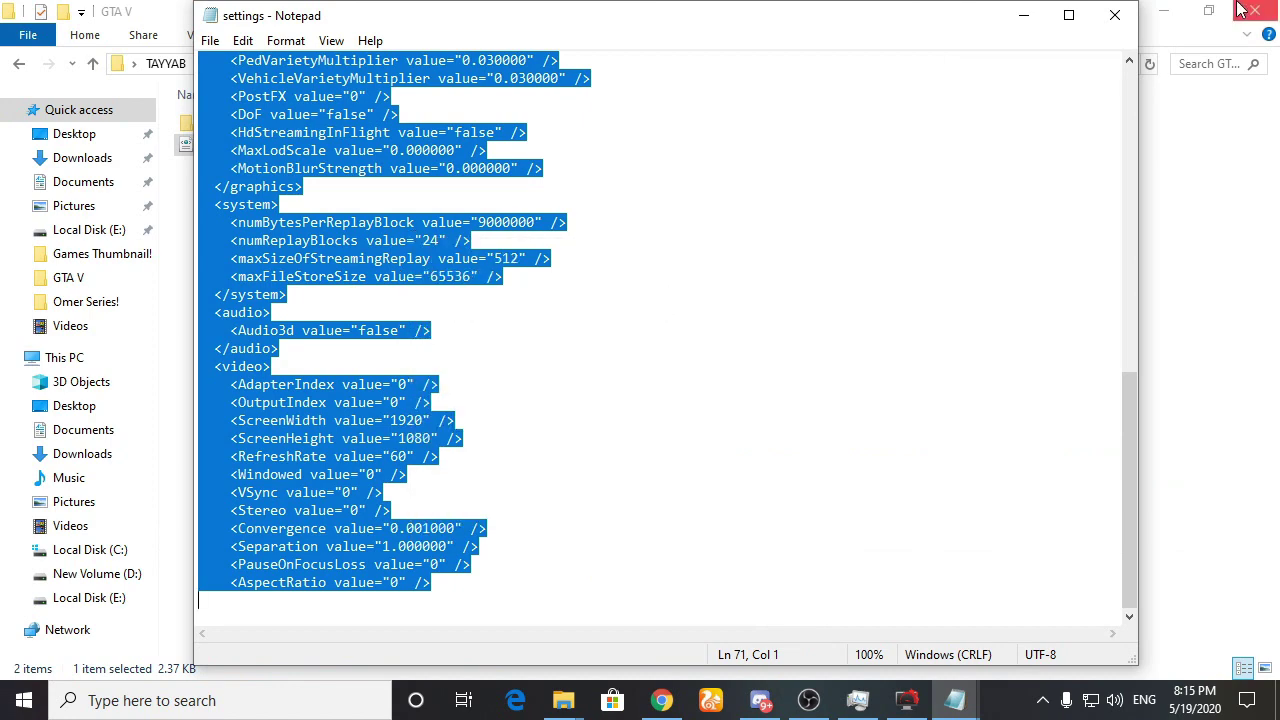
pyautogui.click(1030, 16)
# - Paste the copied config lines above the three remaining lines in the GTA V settings file
pyautogui.moveTo(955, 700)
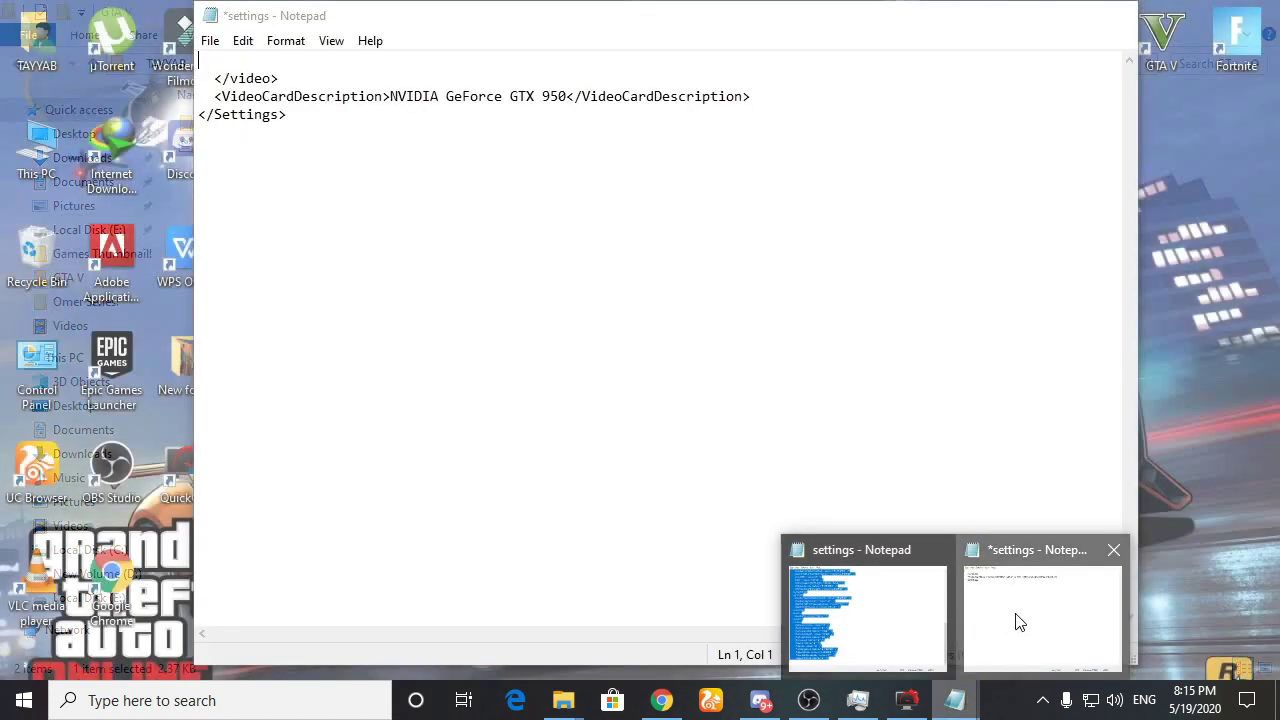
pyautogui.click(1018, 622)
pyautogui.rightClick(311, 61)
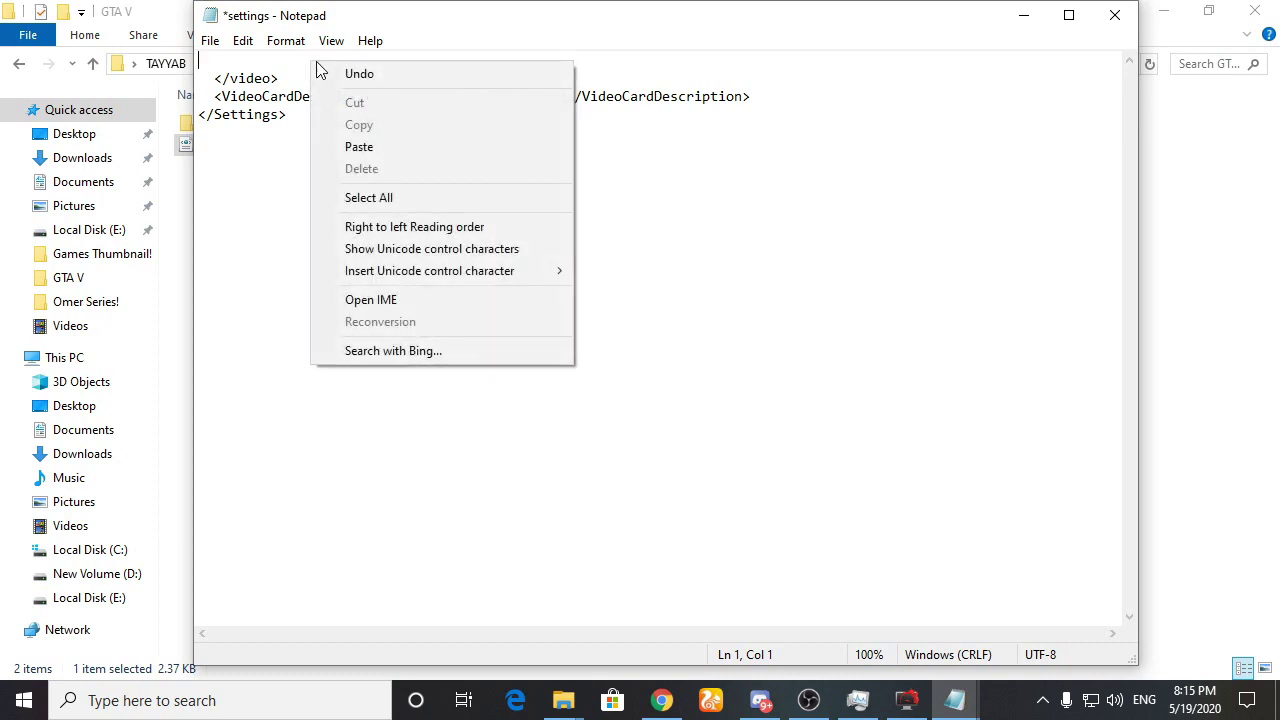
pyautogui.click(389, 151)
pyautogui.scroll(-1, 729, 436)
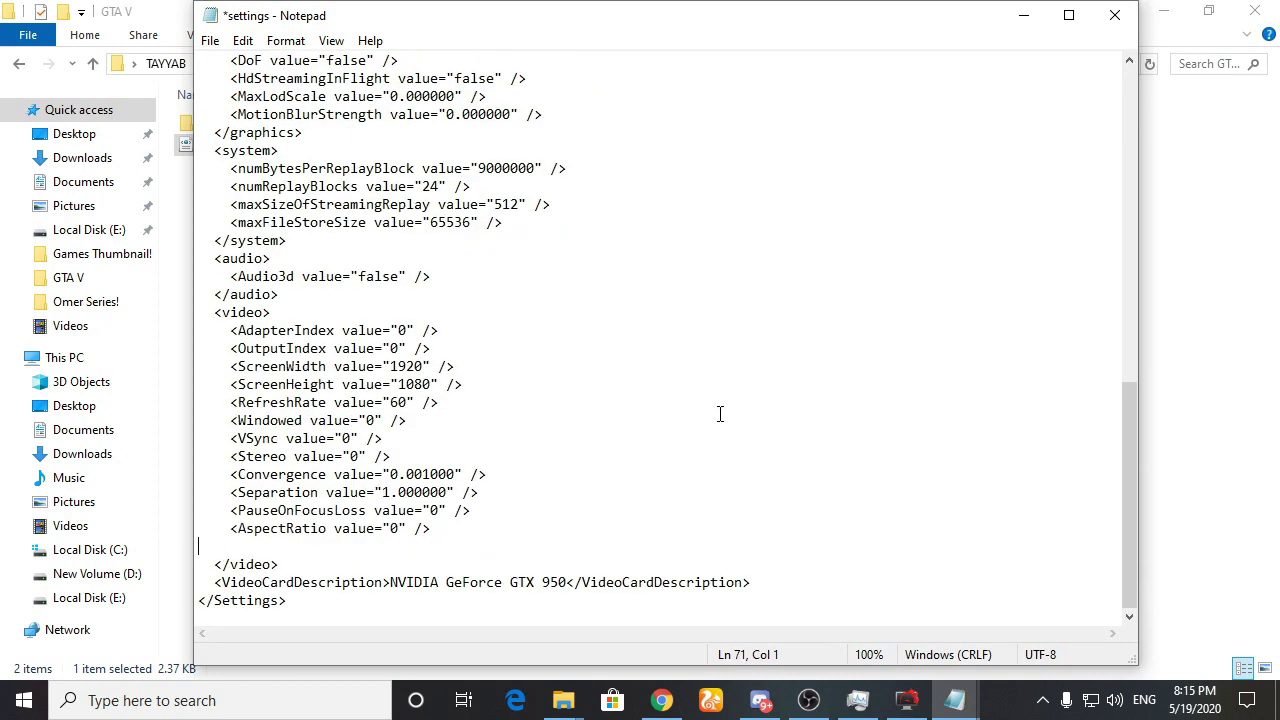
pyautogui.scroll(10, 323, 543)
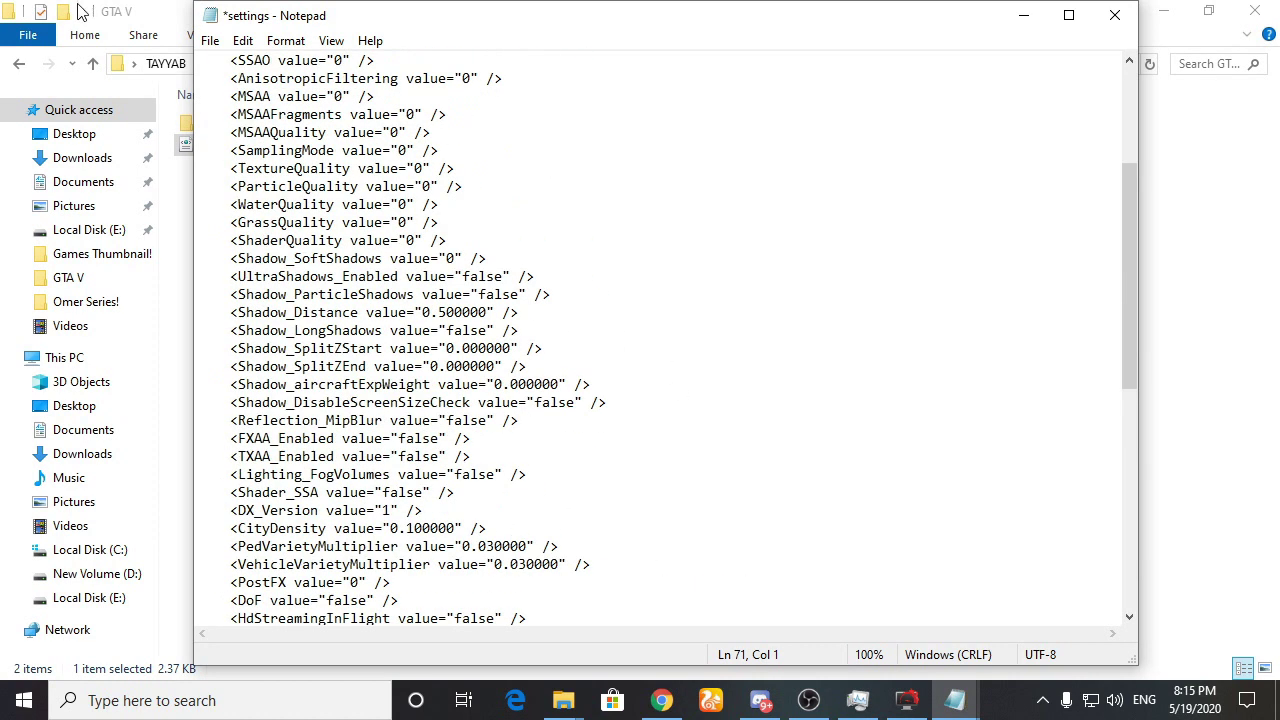
# - Save the edited GTA V settings file, minimise it and refresh the desktop
pyautogui.click(216, 44)
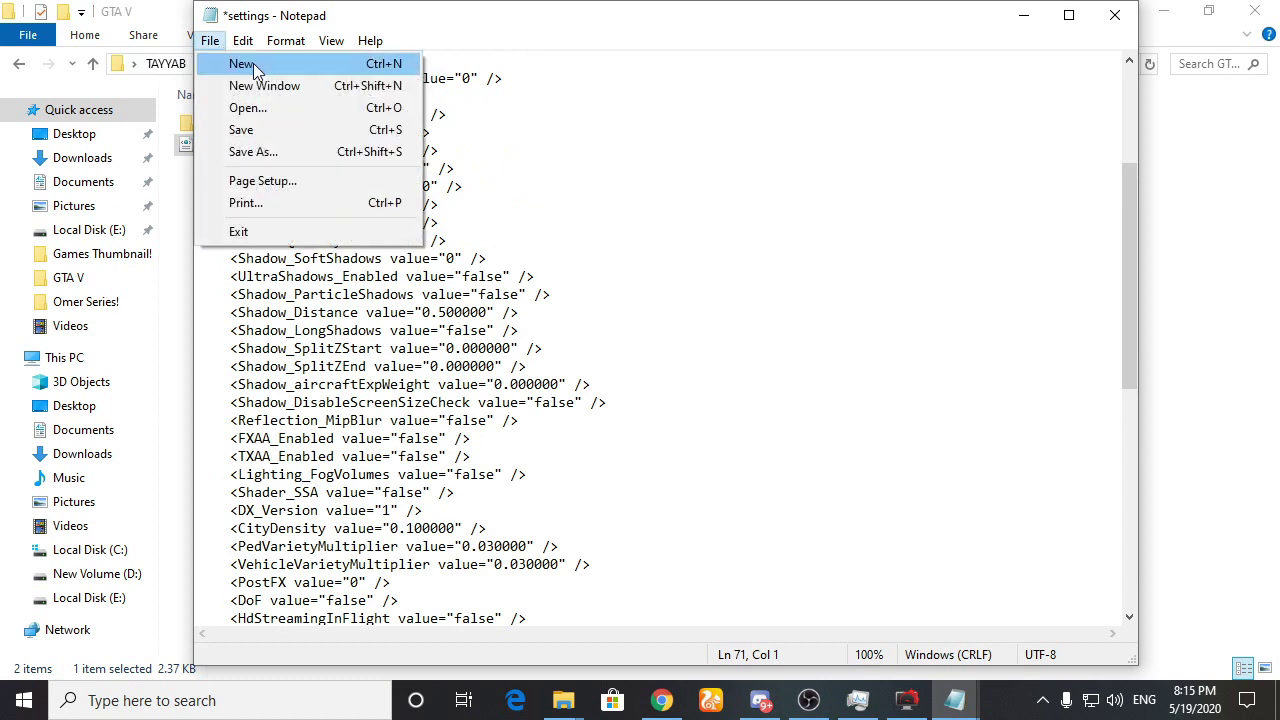
pyautogui.click(246, 128)
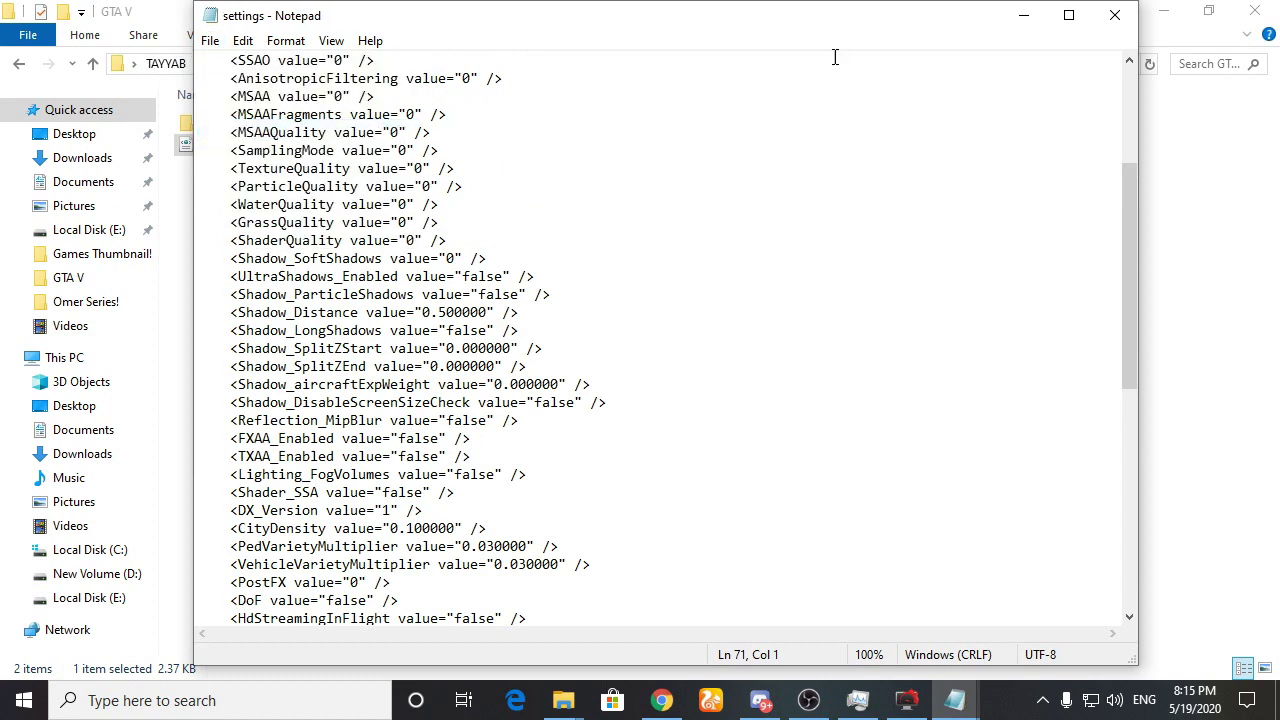
pyautogui.click(1024, 15)
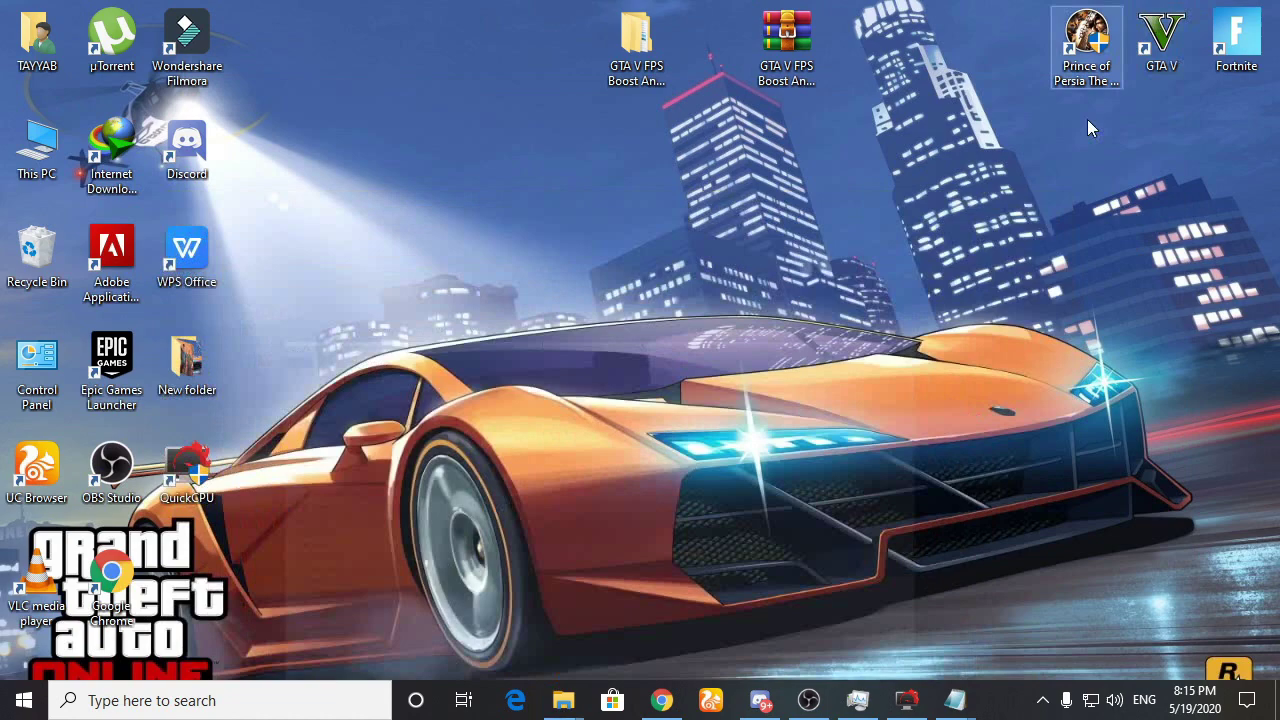
pyautogui.rightClick(730, 222)
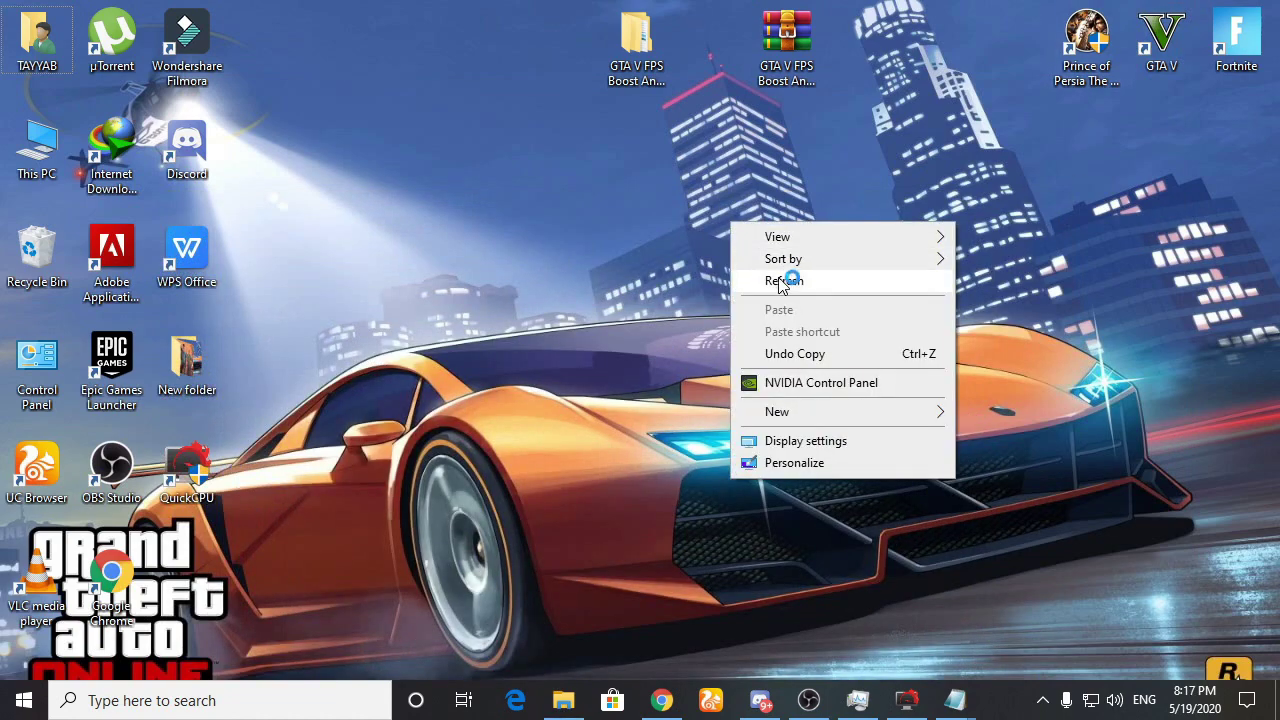
pyautogui.click(786, 277)
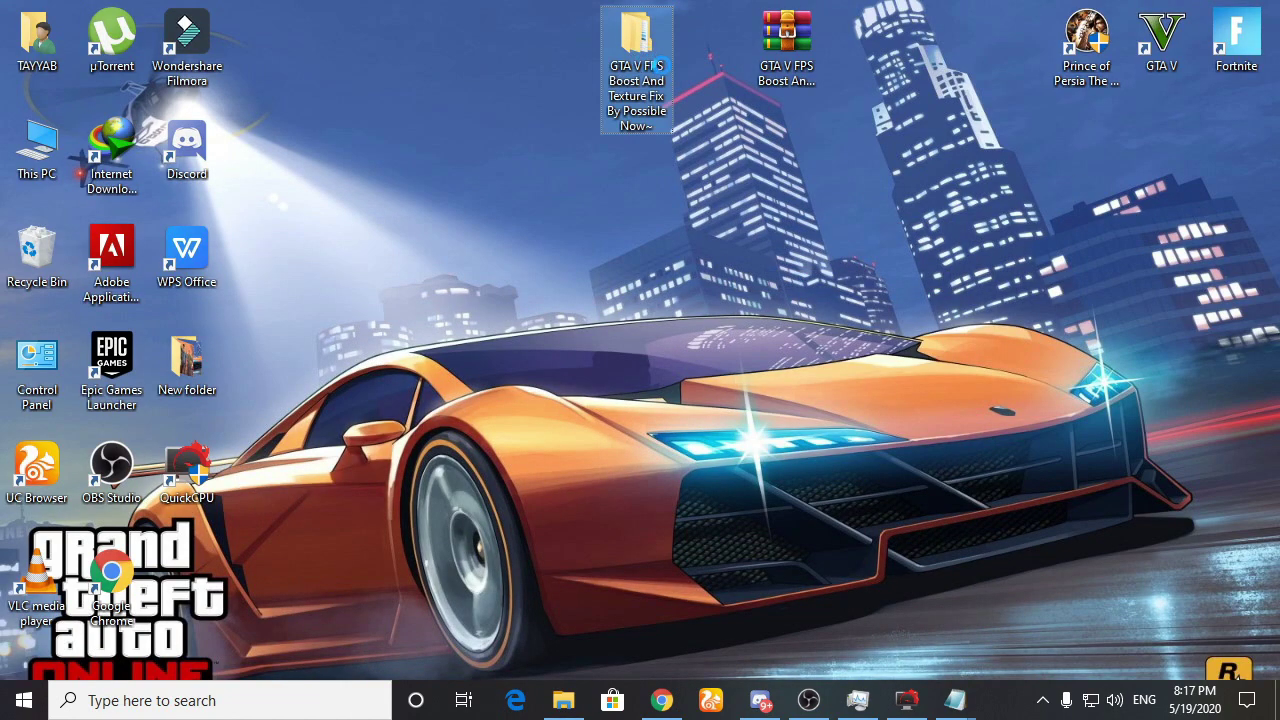
# - Open the GTA V FPS Boost And Texture Fix folder on the desktop and go down to its Optimization folder
pyautogui.rightClick(660, 62)
pyautogui.click(676, 66)
pyautogui.doubleClick(577, 47)
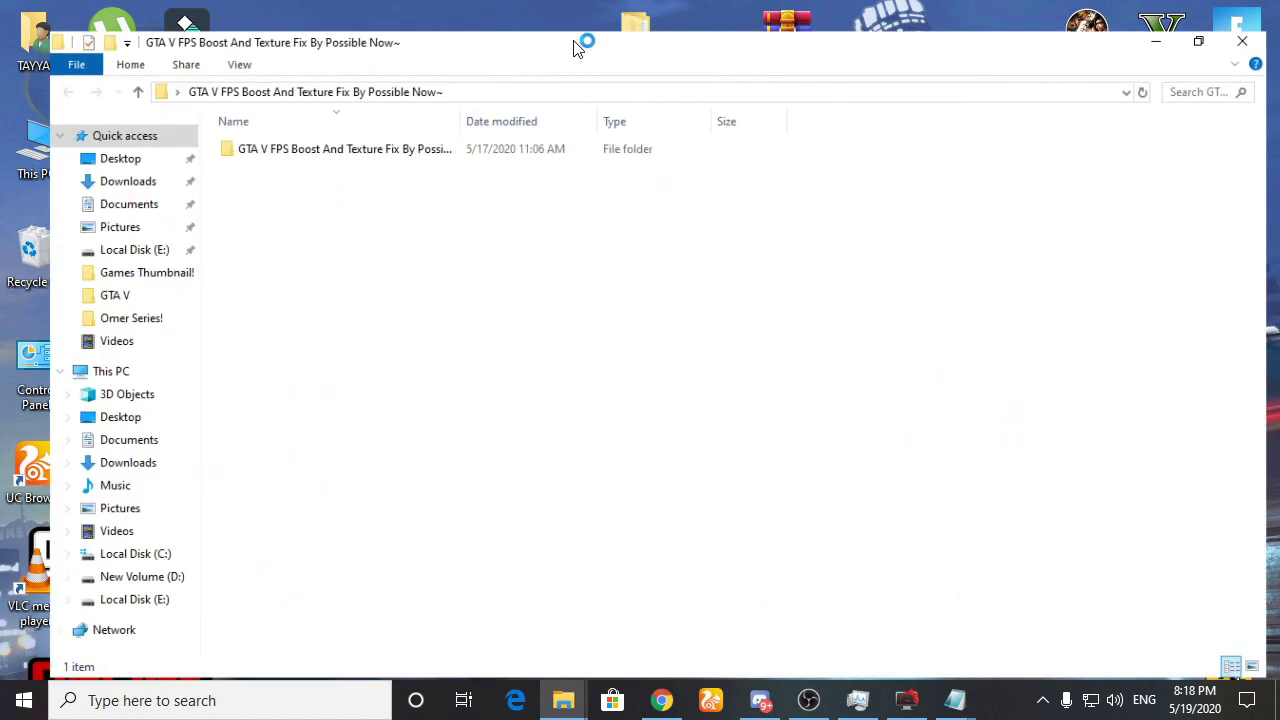
pyautogui.doubleClick(414, 131)
pyautogui.doubleClick(286, 149)
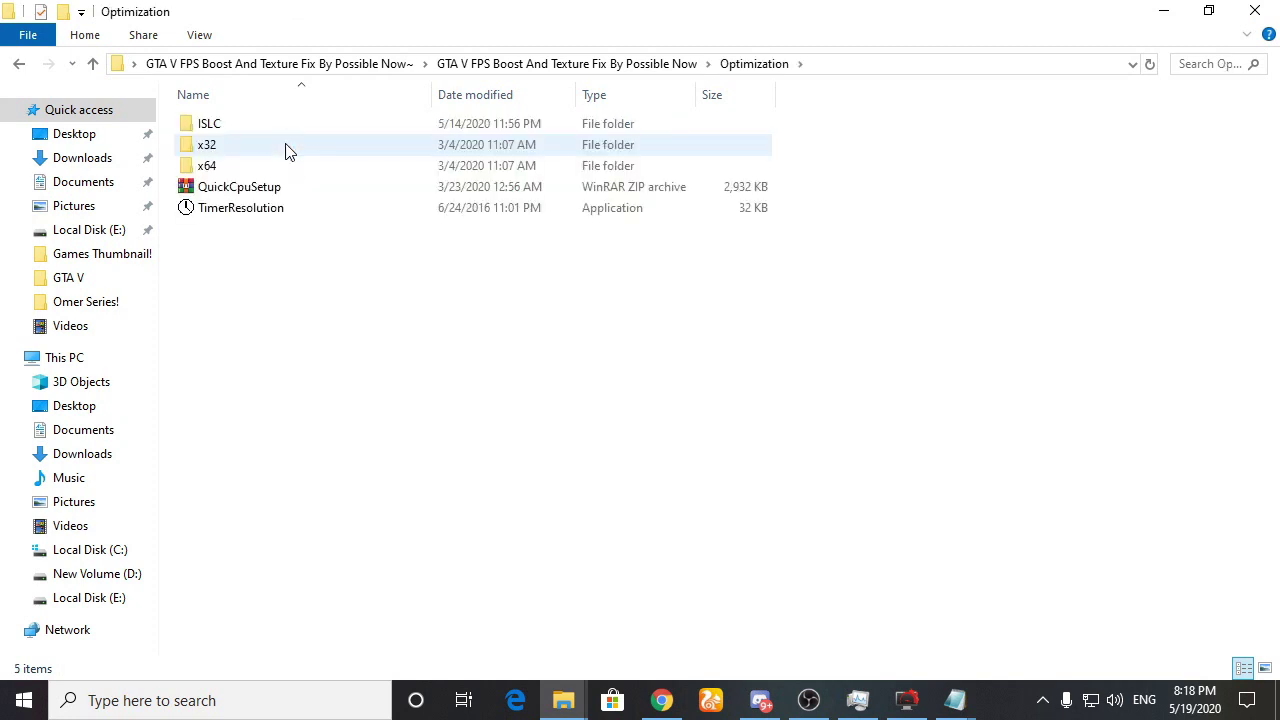
# - Extract the QuickCpuSetup archive into the Optimization folder
pyautogui.click(264, 191)
pyautogui.rightClick(262, 190)
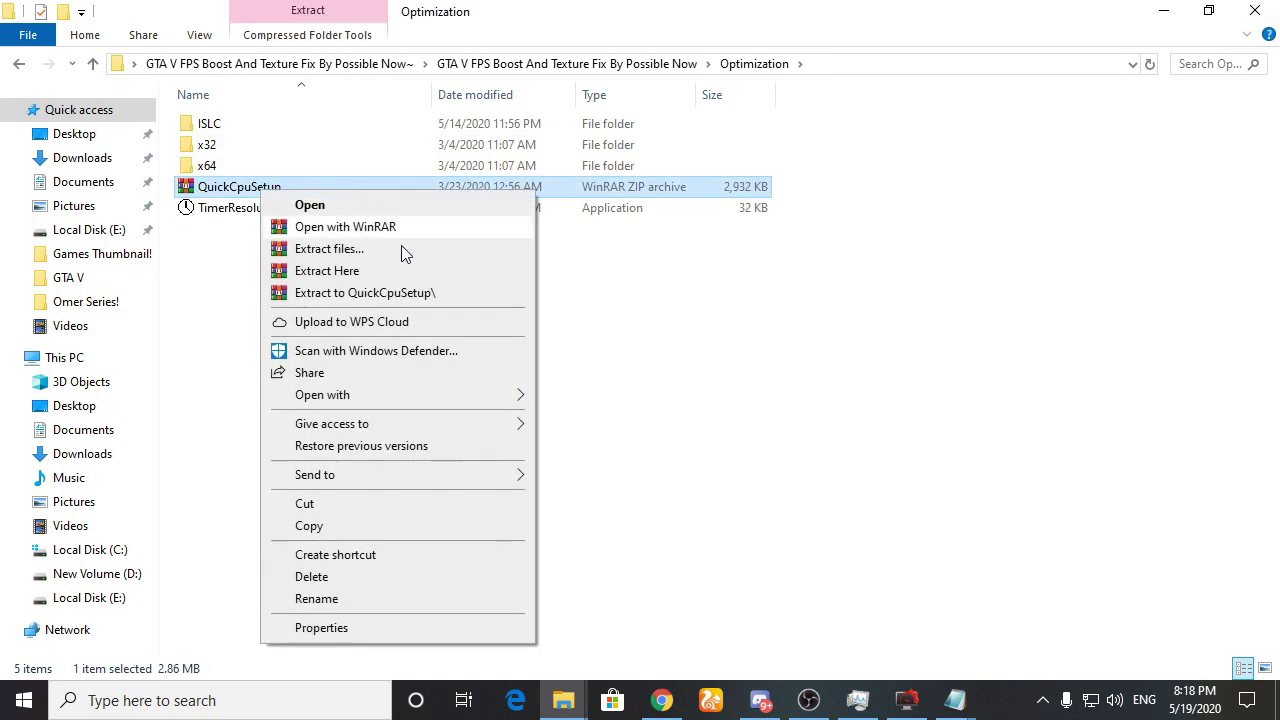
pyautogui.click(326, 271)
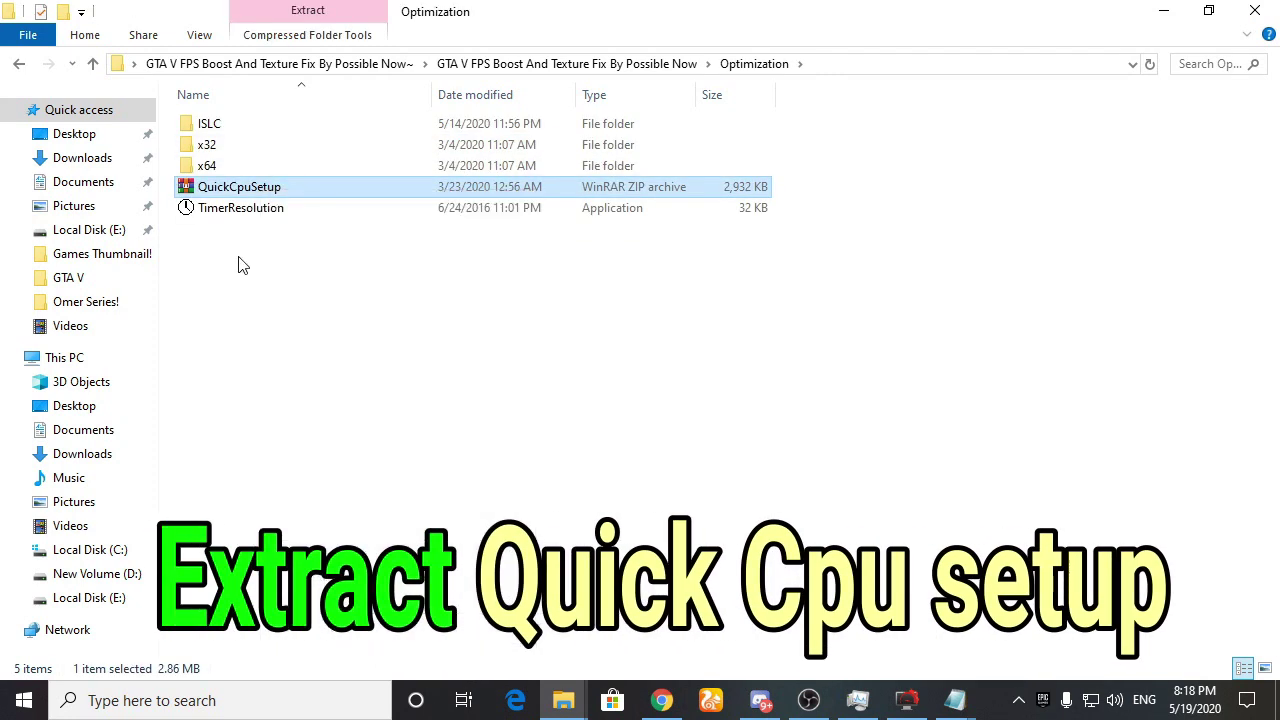
# - Open the x64 folder and look at the available actions for the QuickCpuSetup-3.1.4.0-x64 installer
pyautogui.click(207, 165)
pyautogui.doubleClick(207, 165)
pyautogui.rightClick(213, 128)
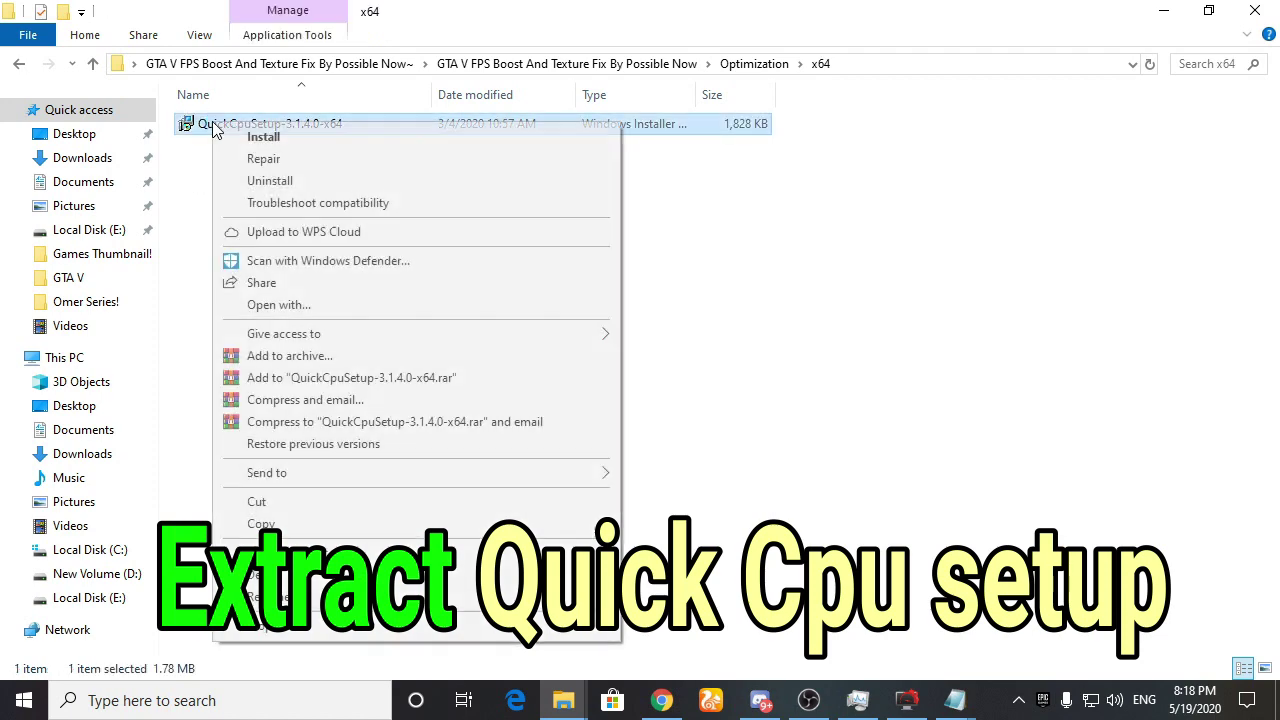
pyautogui.click(955, 325)
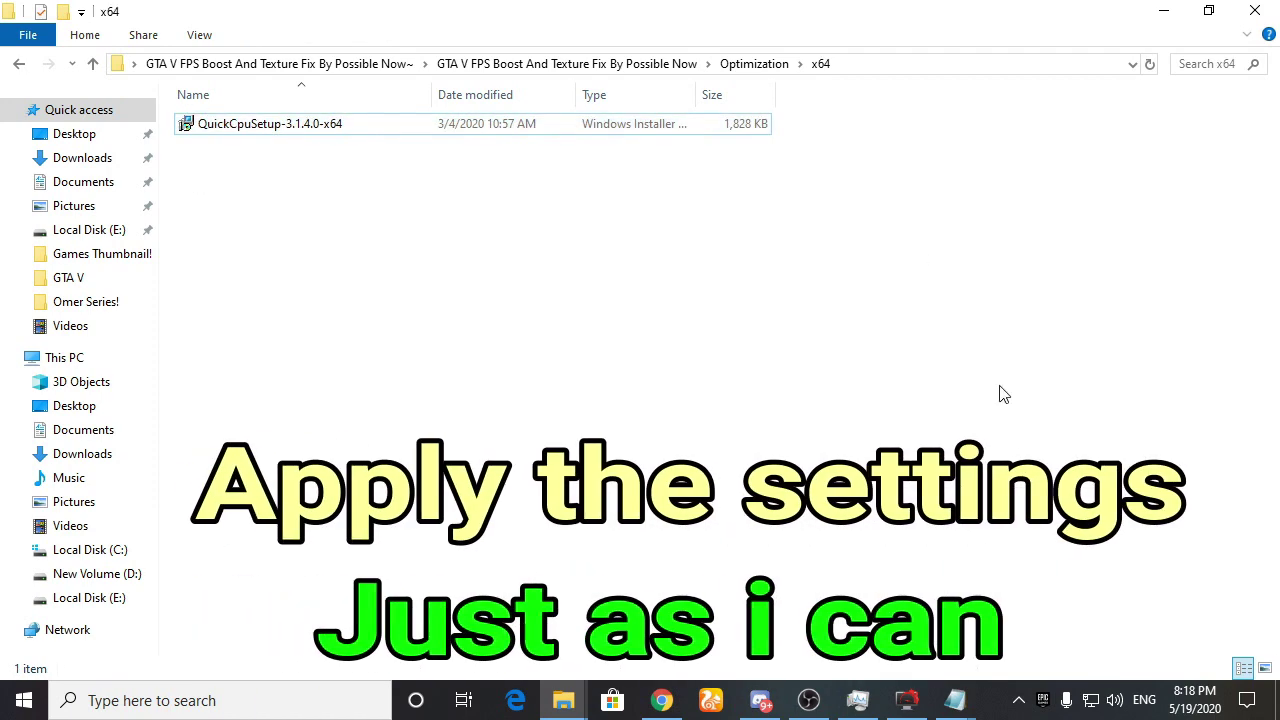
# - Switch to Quick CPU and set the core parking, turbo boost and frequency scaling indexes to 100%
pyautogui.click(906, 700)
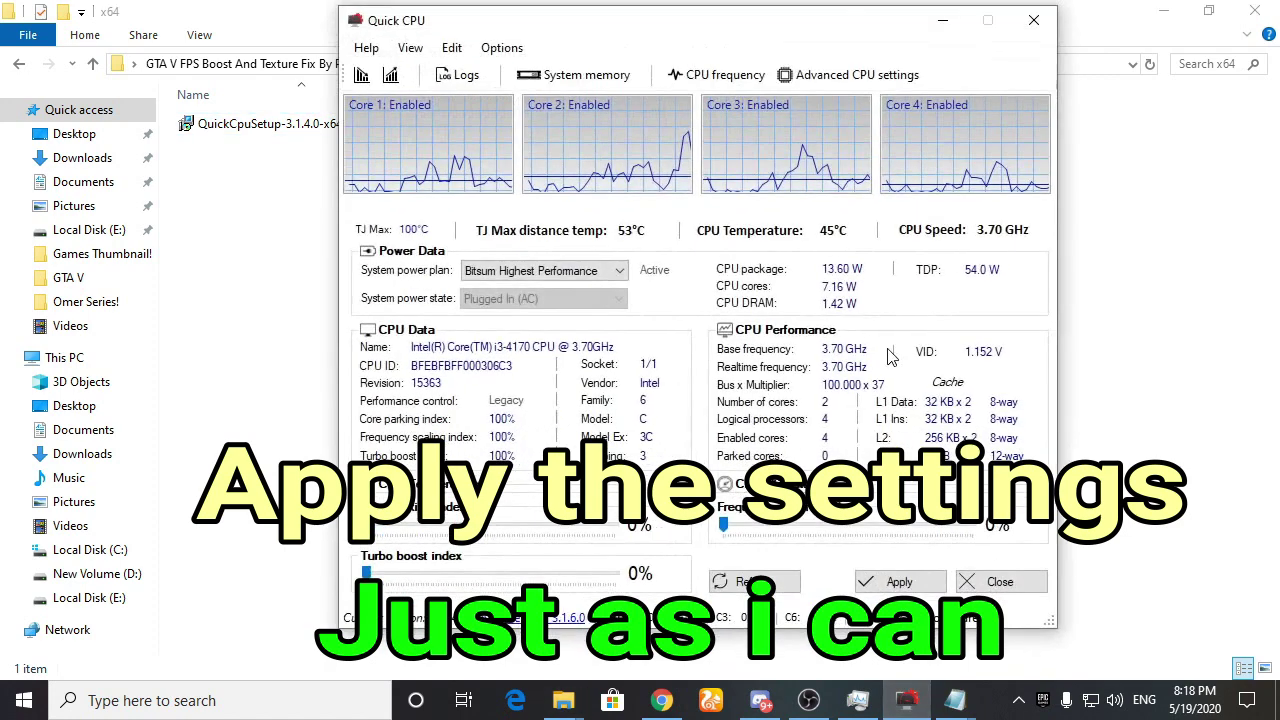
pyautogui.moveTo(512, 26); pyautogui.dragTo(468, 36)
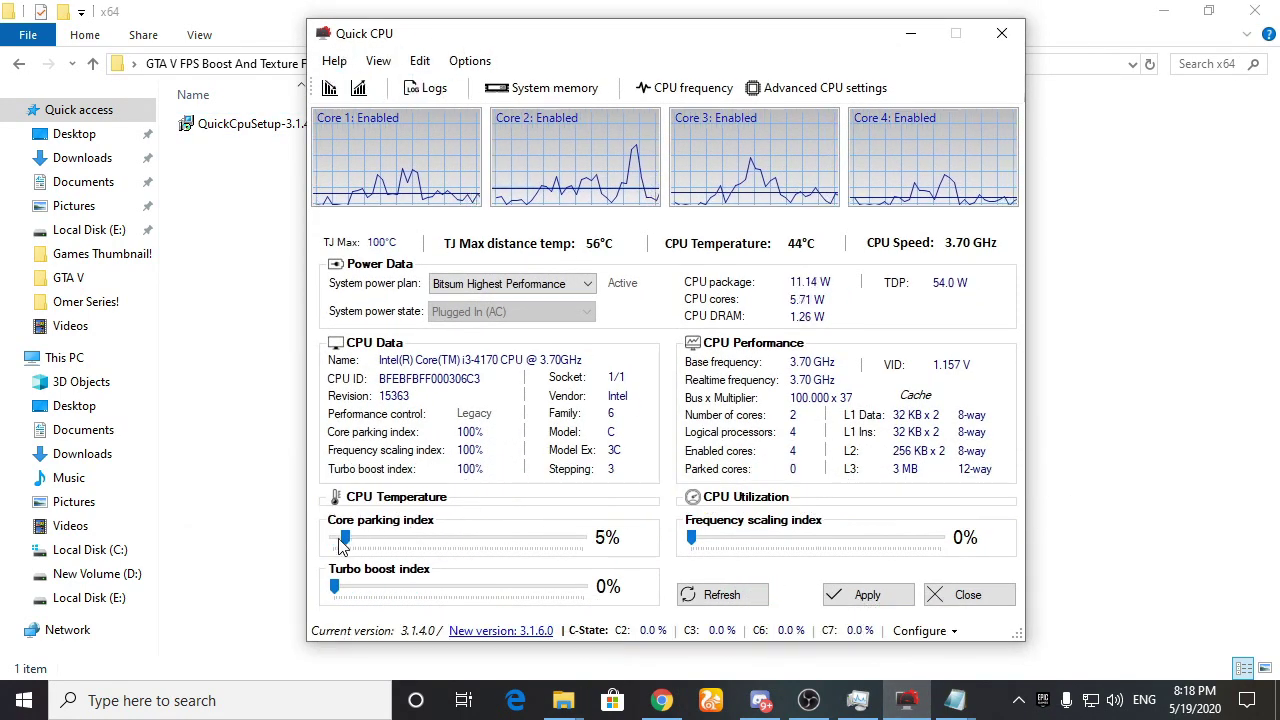
pyautogui.moveTo(343, 541); pyautogui.dragTo(543, 560)
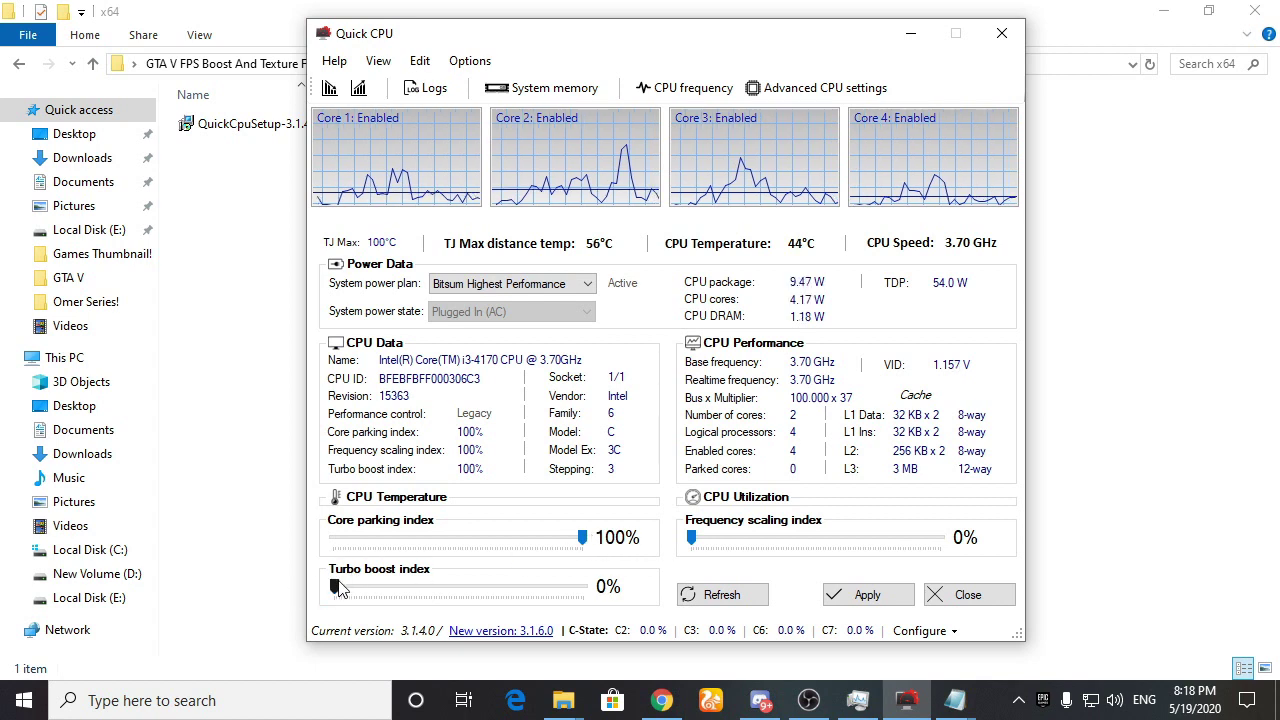
pyautogui.moveTo(340, 589); pyautogui.dragTo(491, 600)
pyautogui.moveTo(607, 603); pyautogui.dragTo(604, 598)
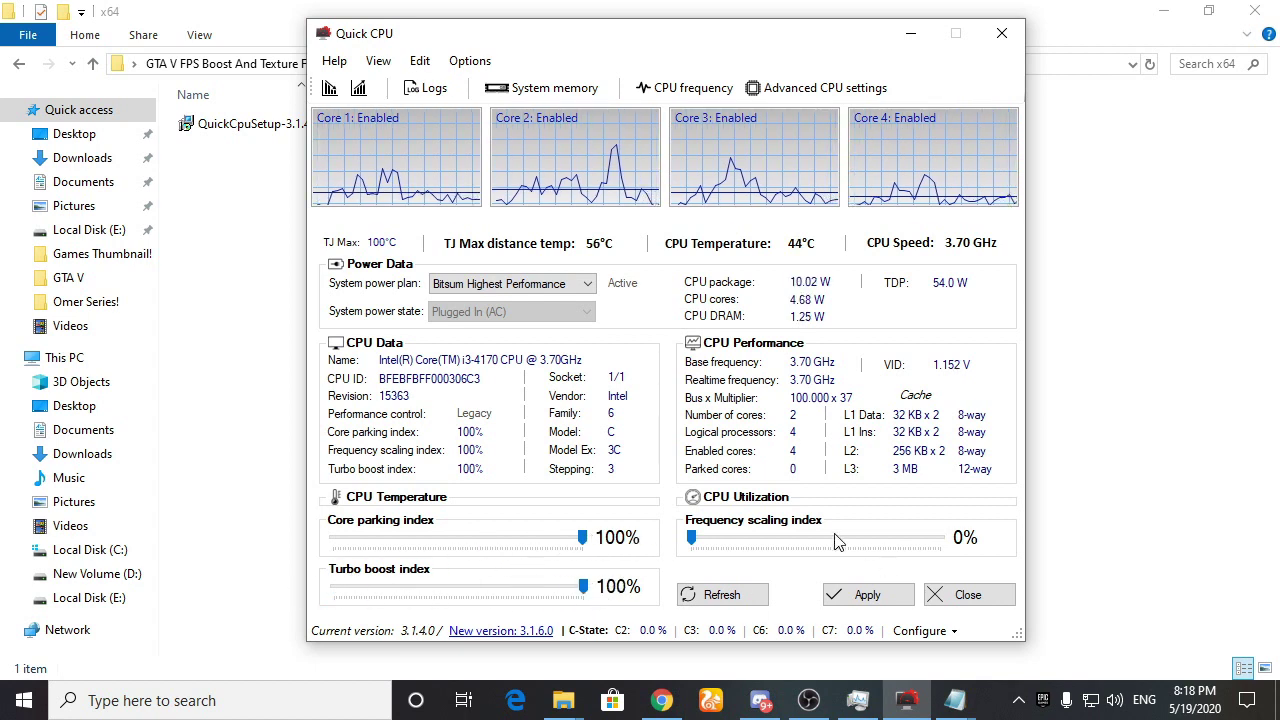
pyautogui.moveTo(760, 543); pyautogui.dragTo(940, 546)
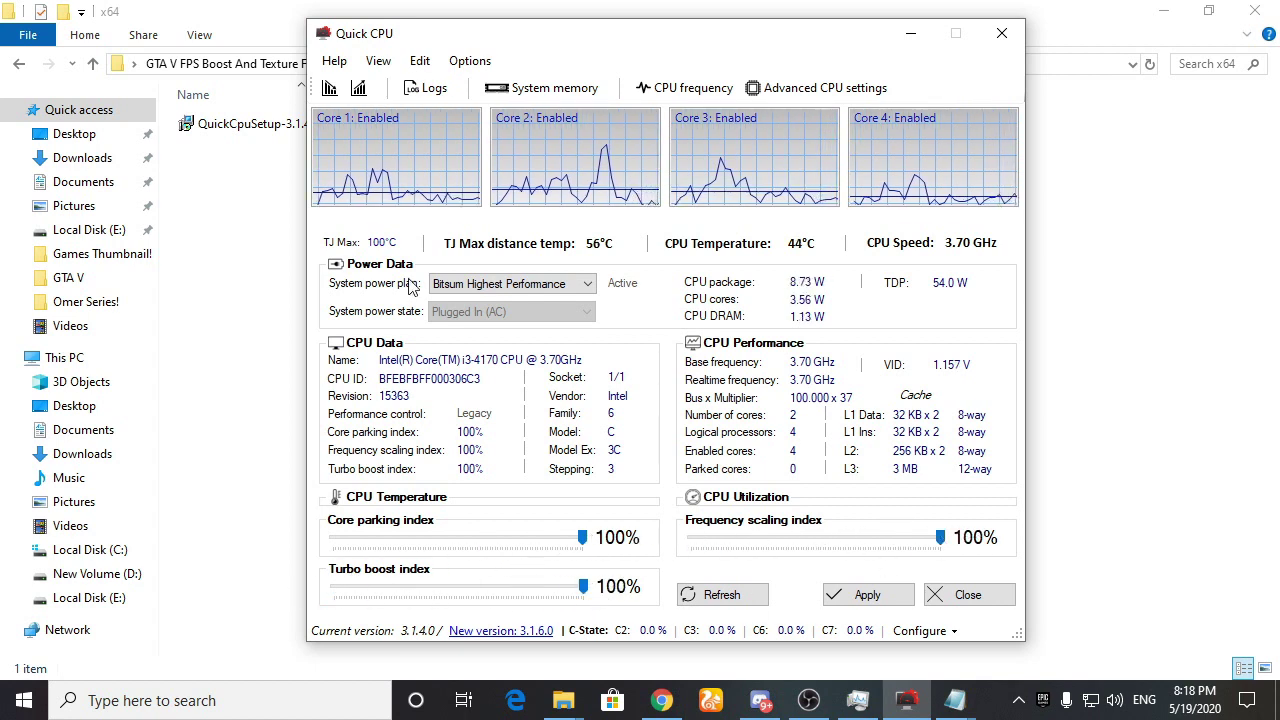
# - Choose the Bitsum Highest Performance power plan, apply the processor settings, and minimise the open windows
pyautogui.click(514, 284)
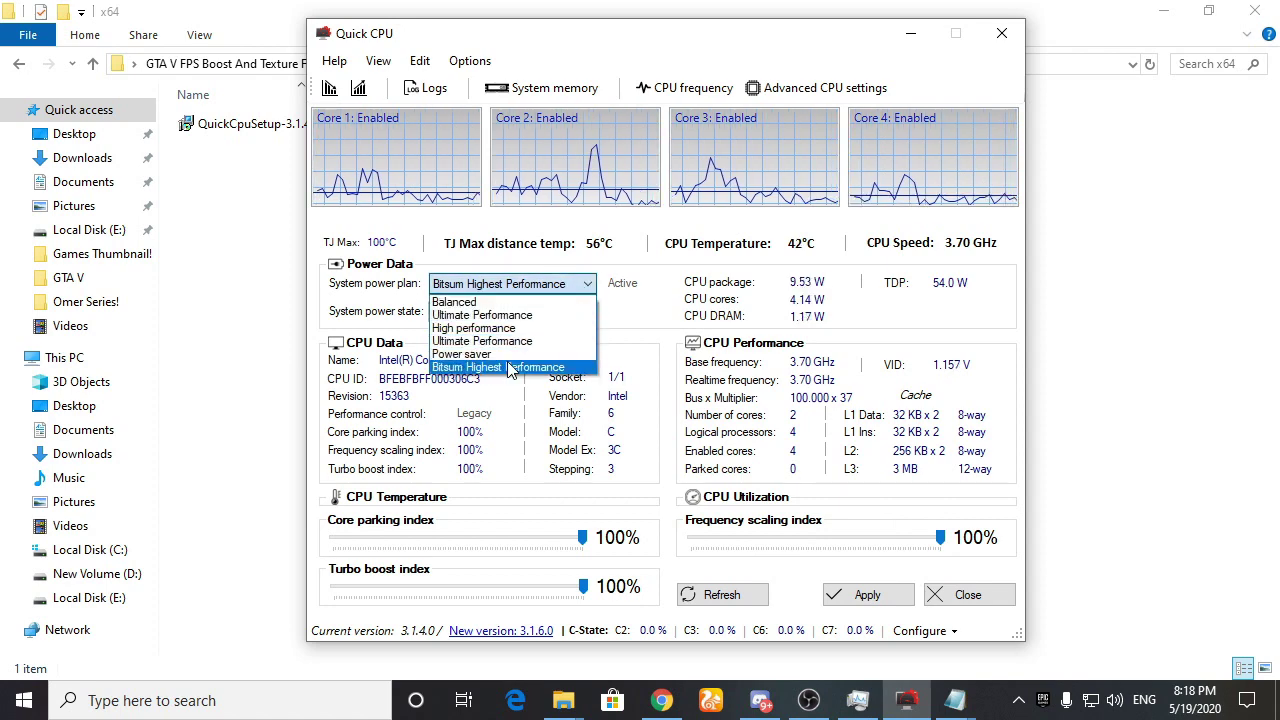
pyautogui.click(510, 368)
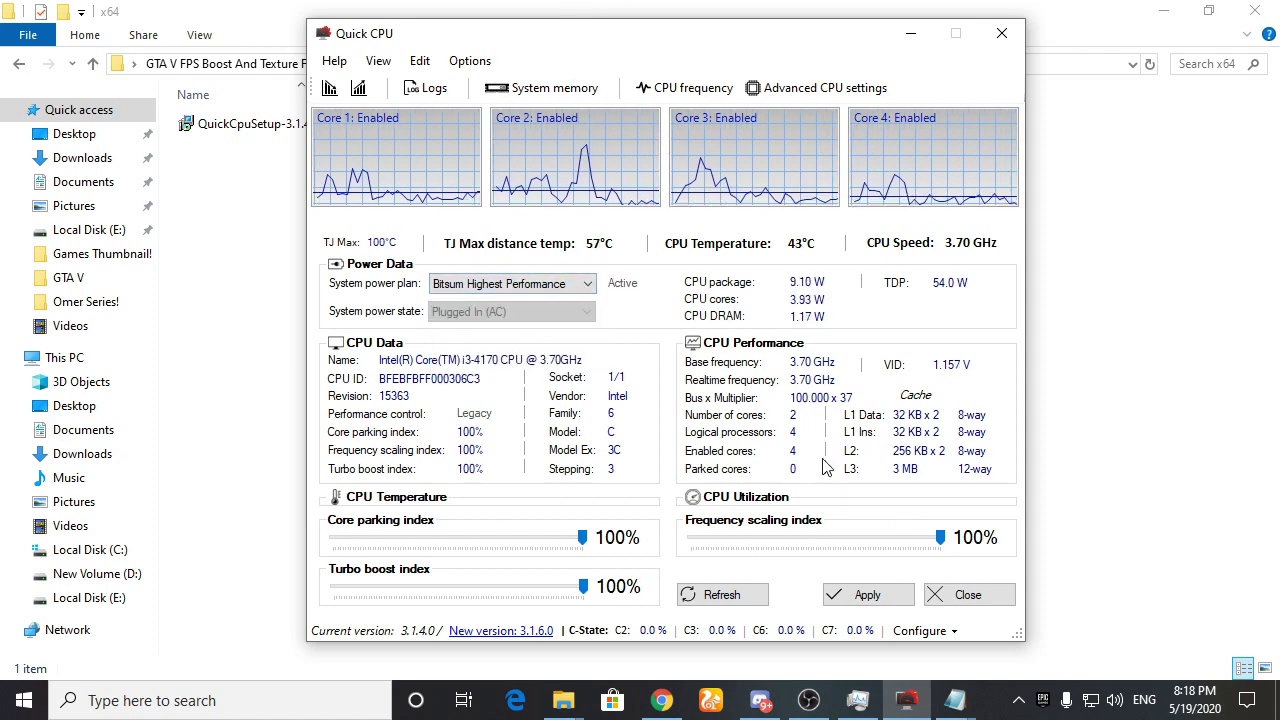
pyautogui.click(866, 596)
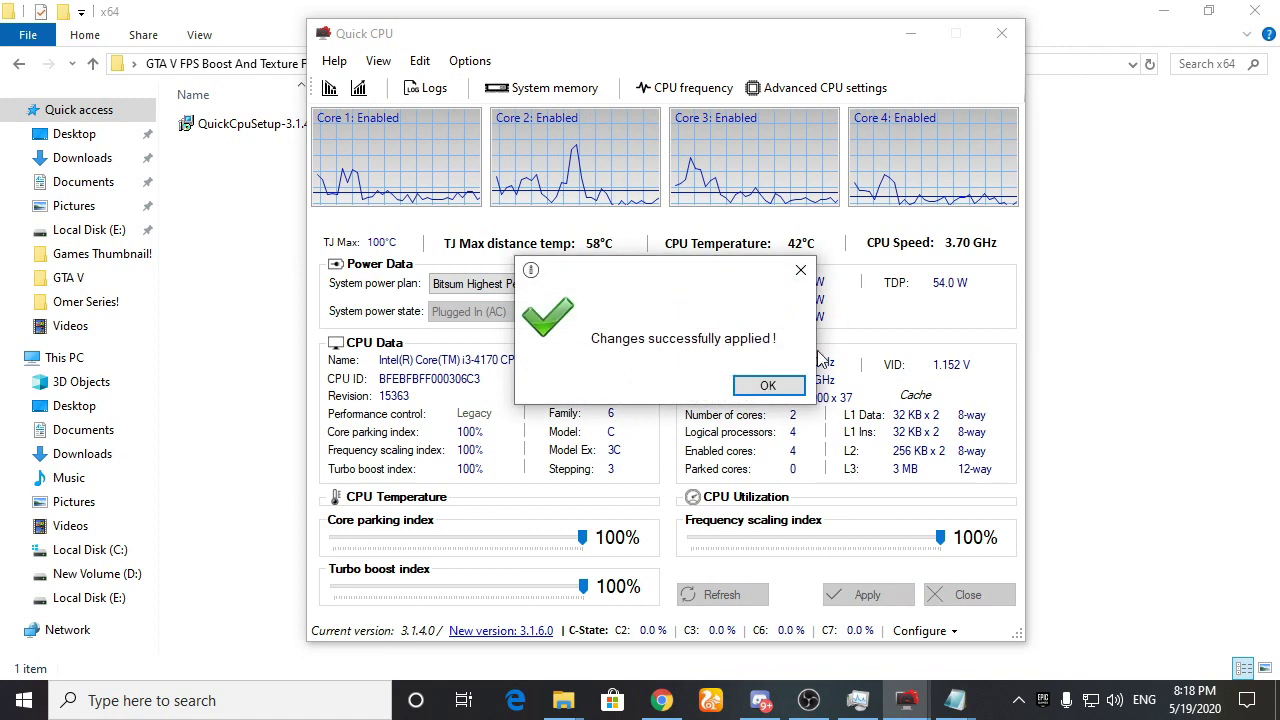
pyautogui.click(850, 384)
pyautogui.click(910, 36)
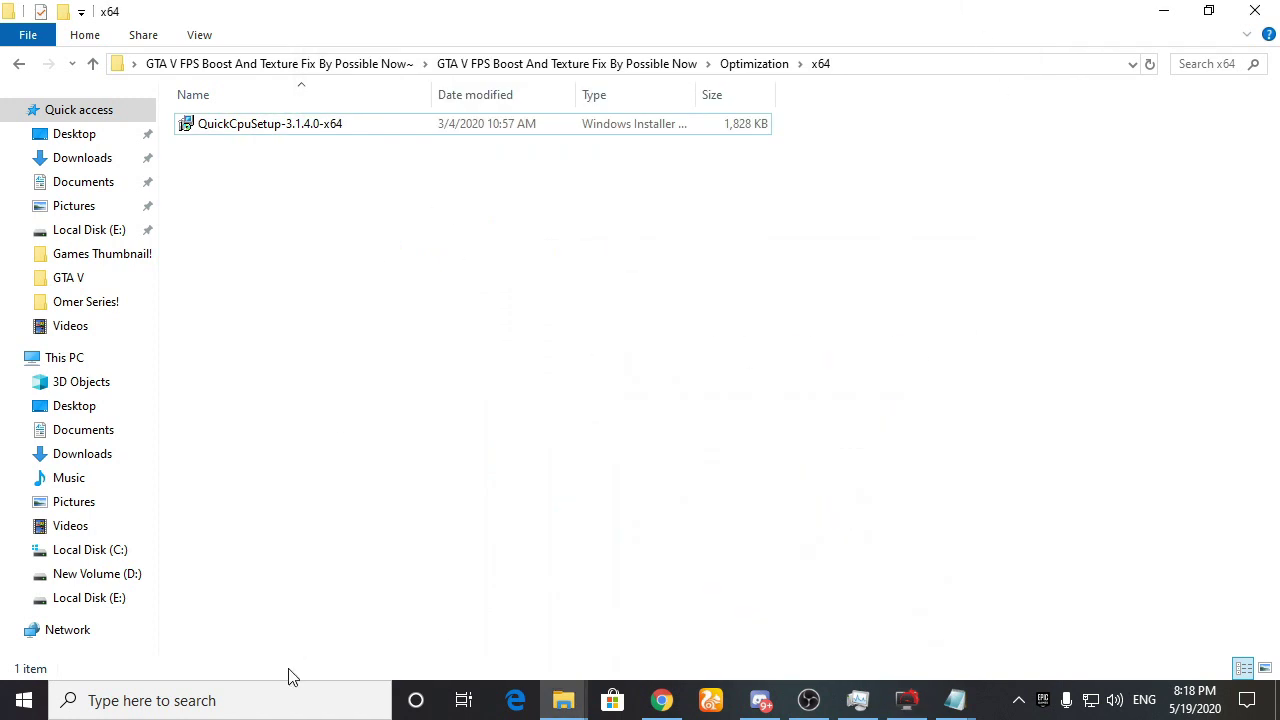
pyautogui.click(1168, 12)
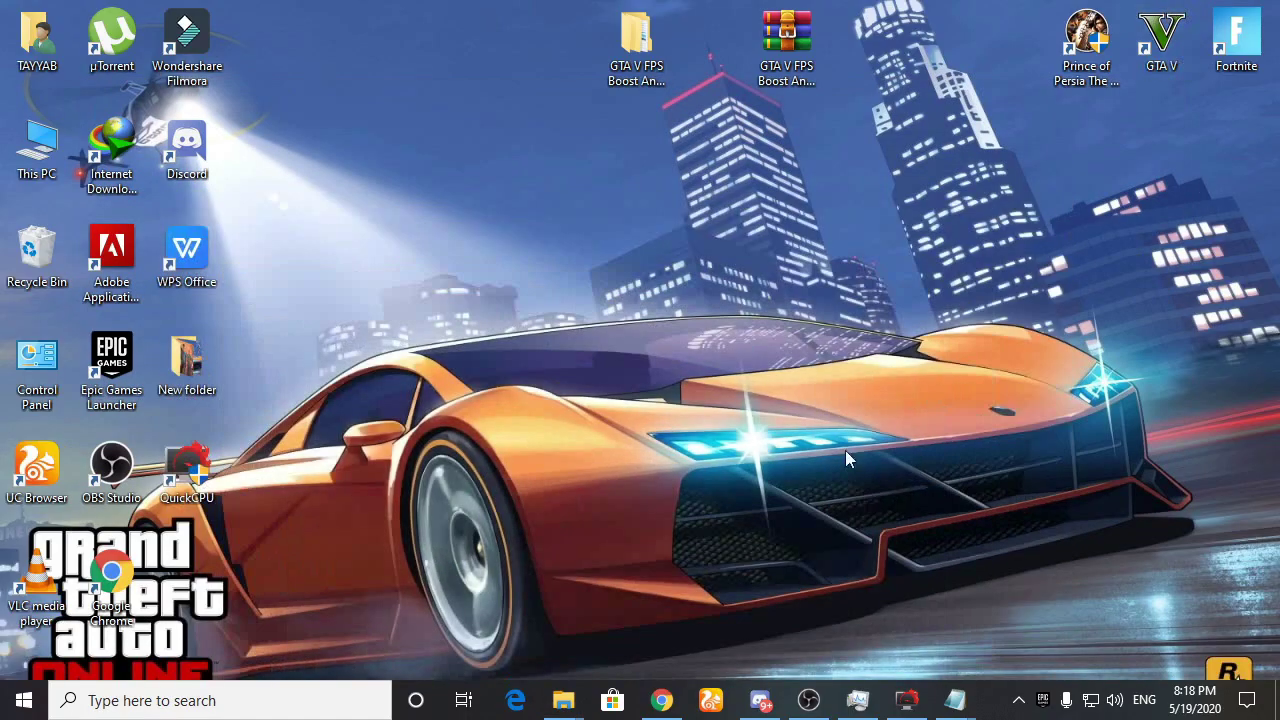
# - Search Windows for cmd and run Command Prompt as administrator
pyautogui.click(233, 700)
pyautogui.write('cmd')
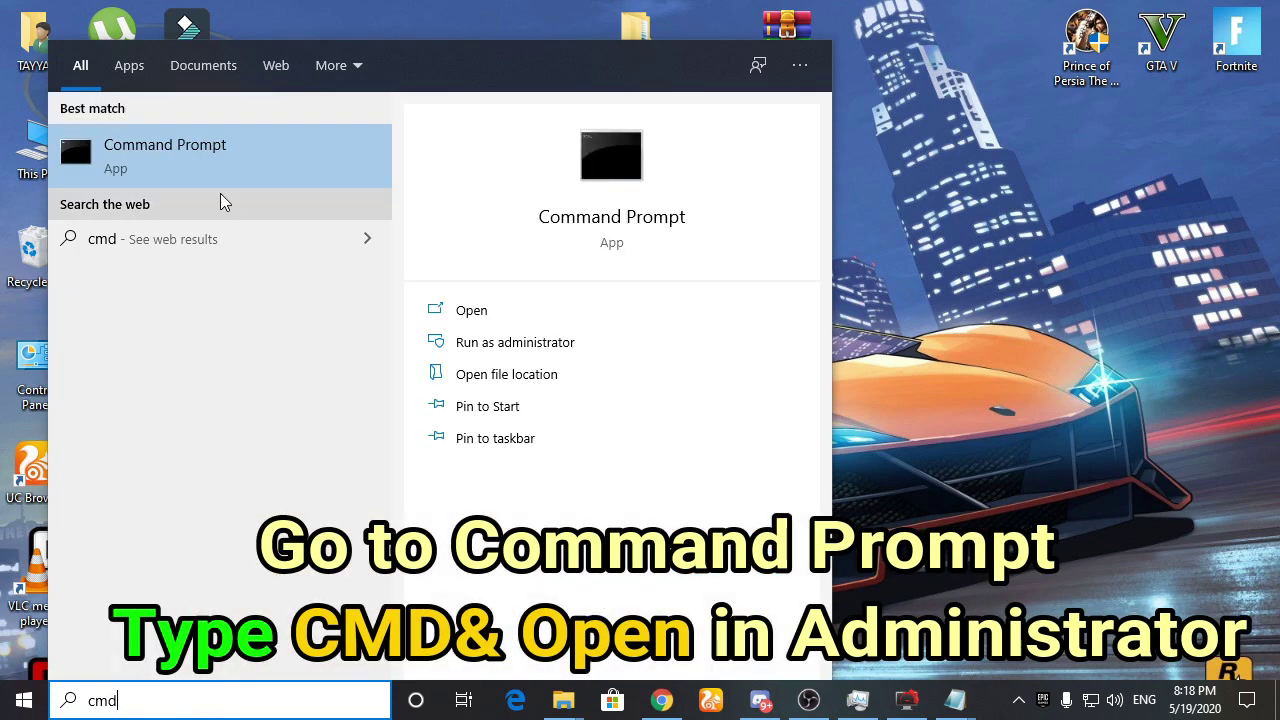
pyautogui.rightClick(212, 176)
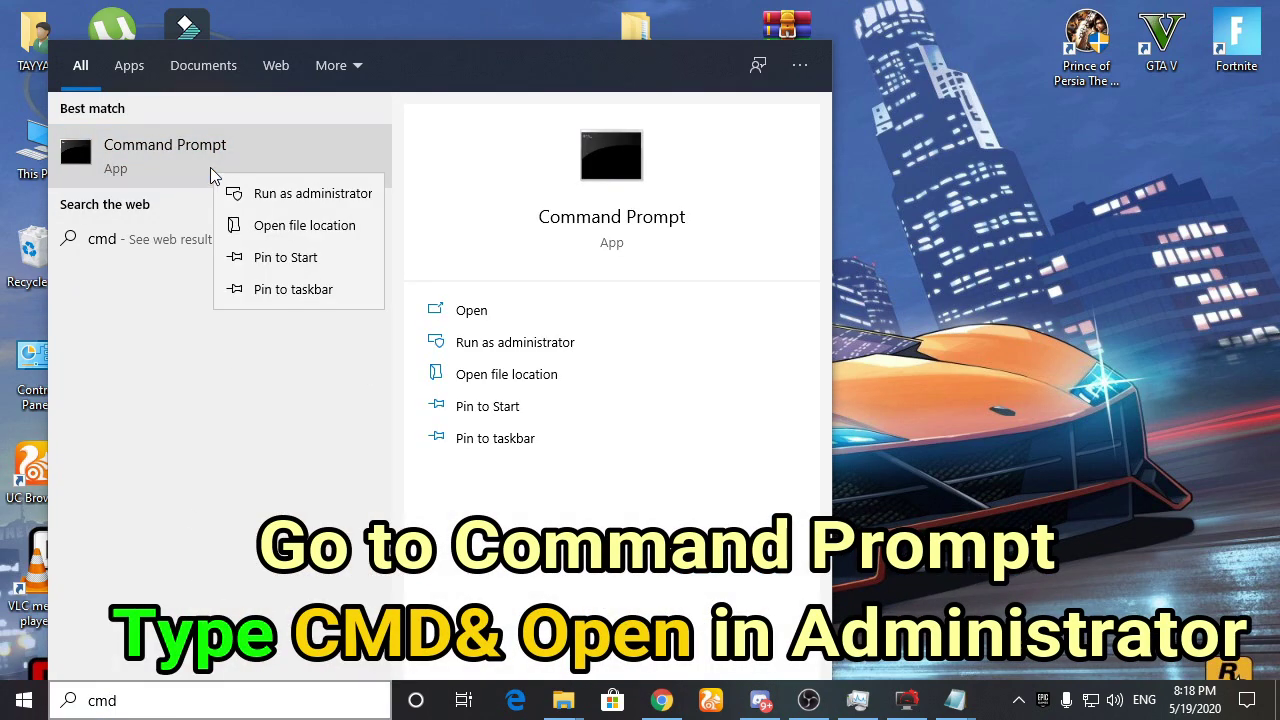
pyautogui.click(265, 194)
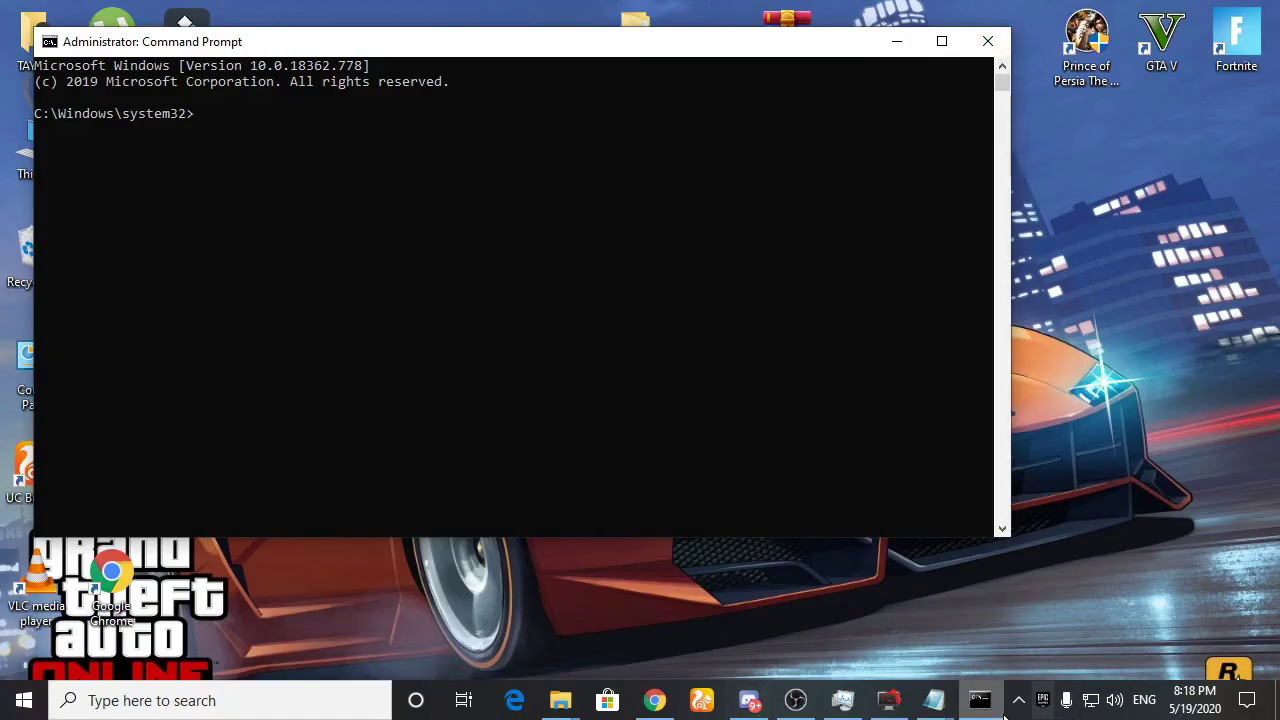
# - Open the Ultimate Performance text file in the boost pack's main folder and copy its powercfg command line
pyautogui.moveTo(566, 704)
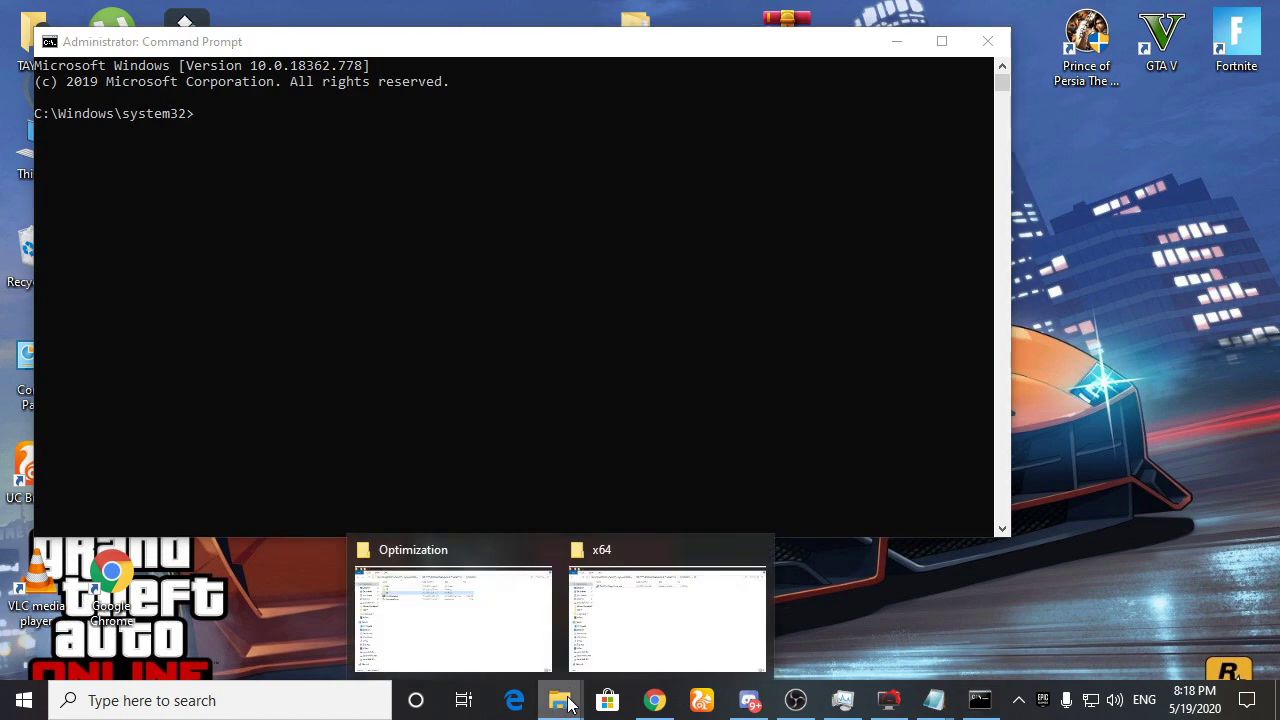
pyautogui.click(451, 622)
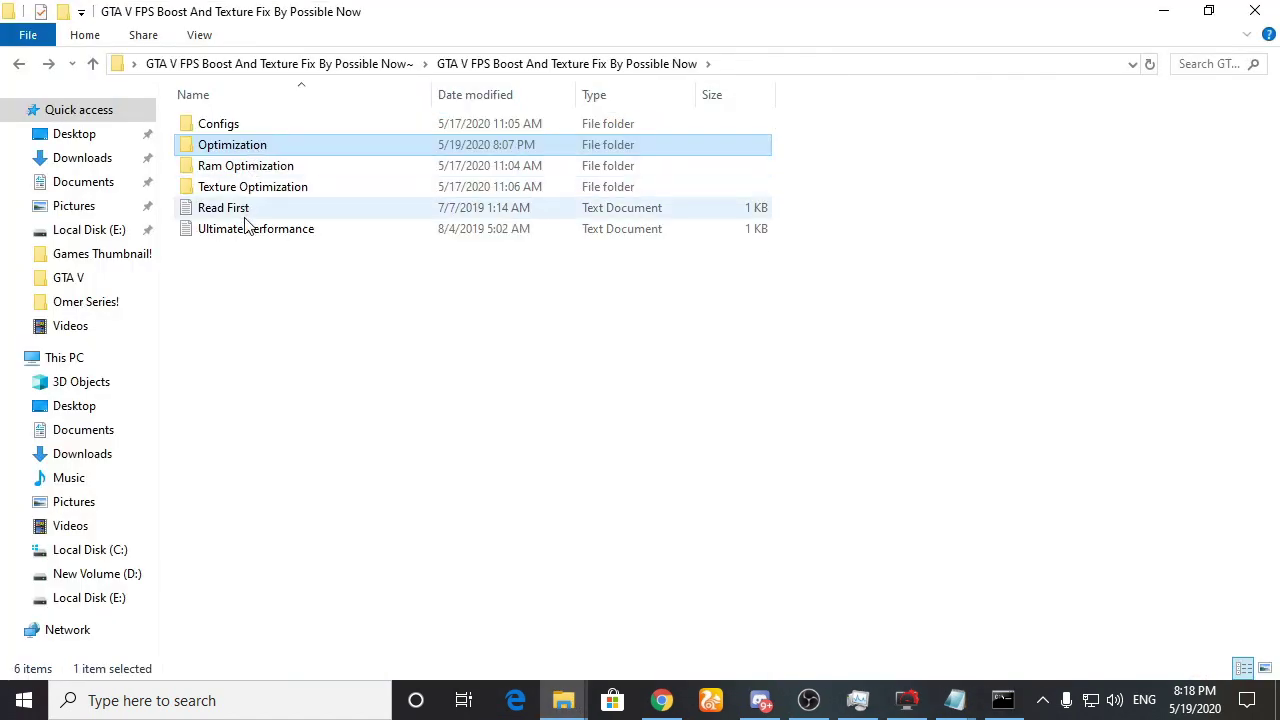
pyautogui.doubleClick(250, 229)
pyautogui.moveTo(714, 72); pyautogui.dragTo(215, 58)
pyautogui.rightClick(323, 67)
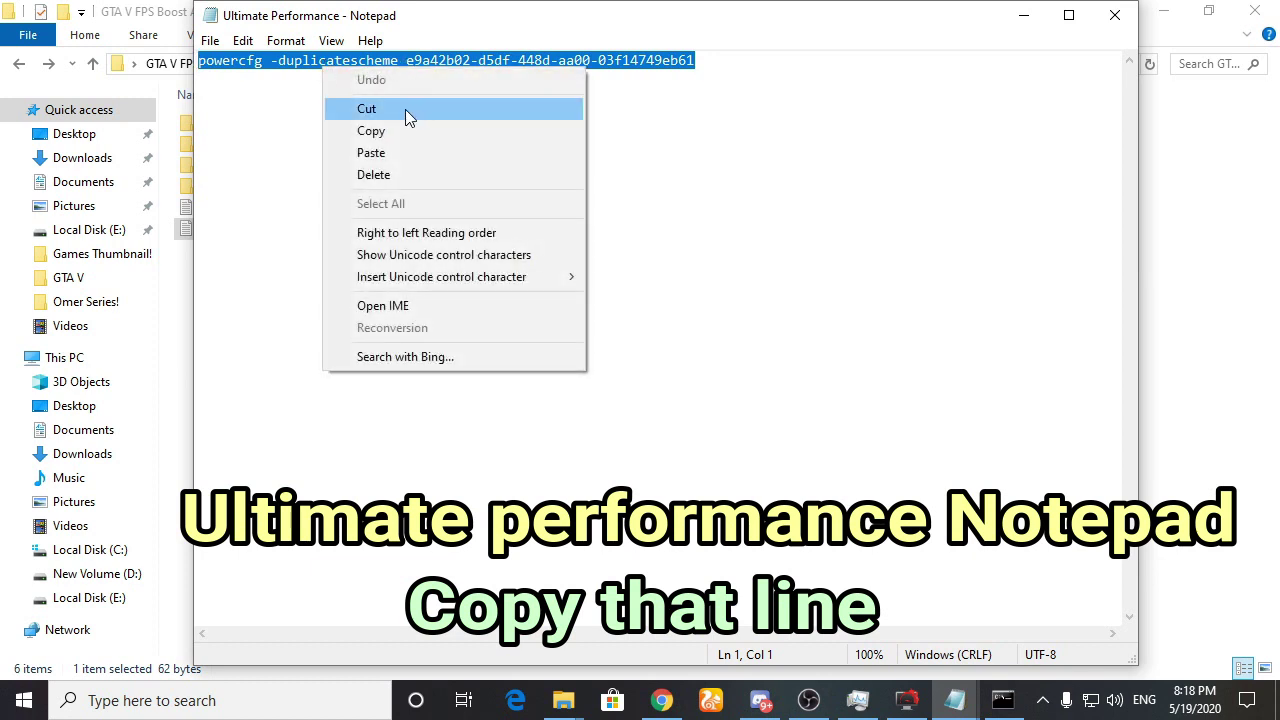
pyautogui.click(374, 128)
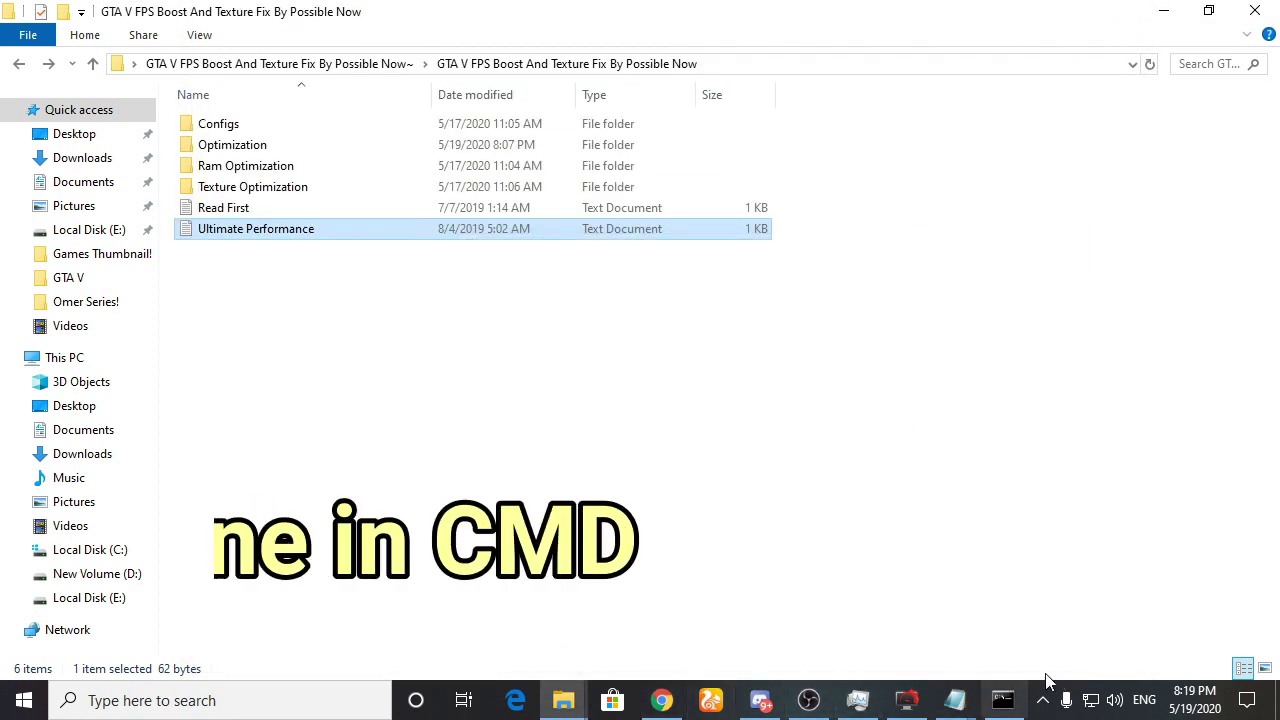
# - Run powercfg -duplicatescheme e9a42b02-d5df-448d-aa00-03f14749eb61 in the administrator Command Prompt, and close it along with the text file
pyautogui.click(1002, 700)
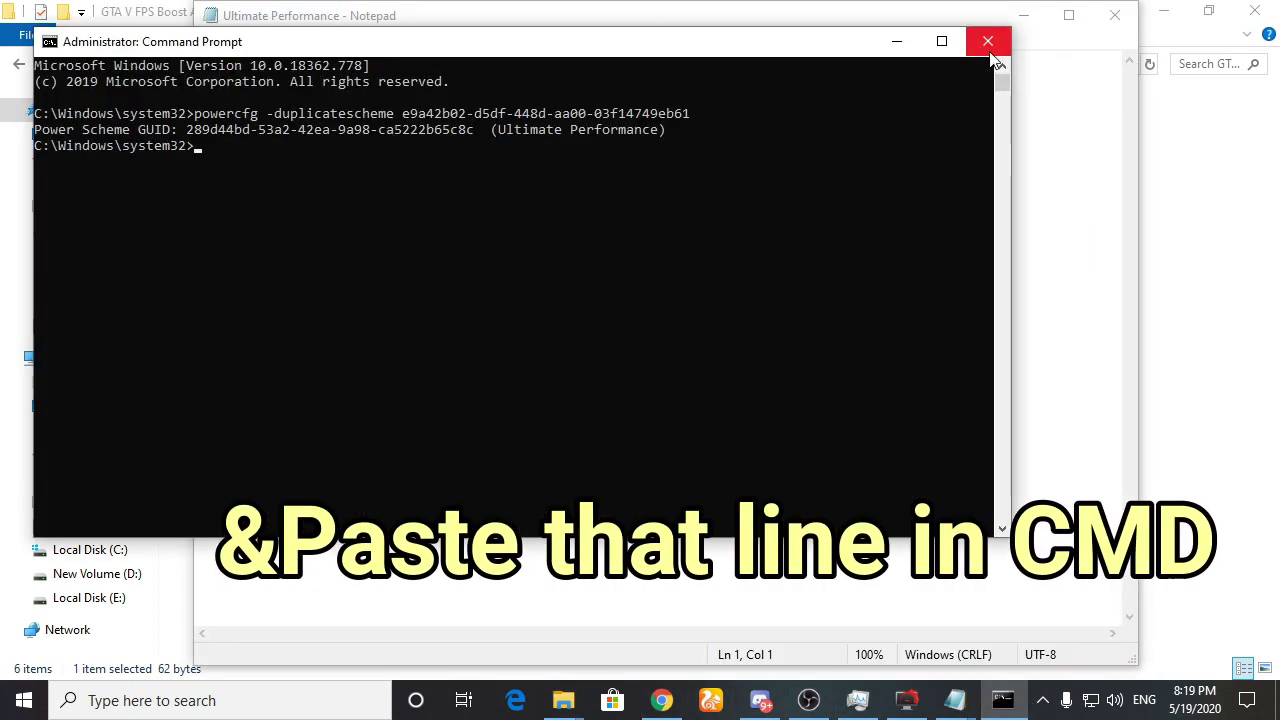
pyautogui.click(990, 53)
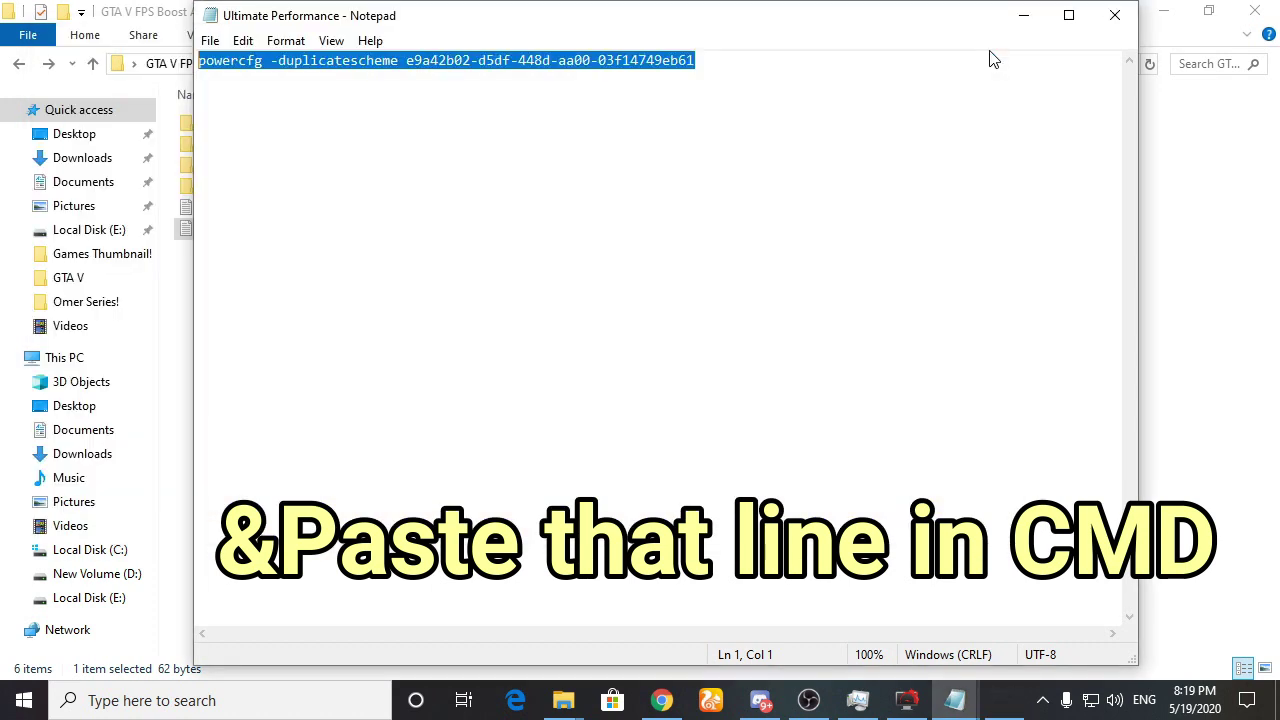
pyautogui.click(1115, 15)
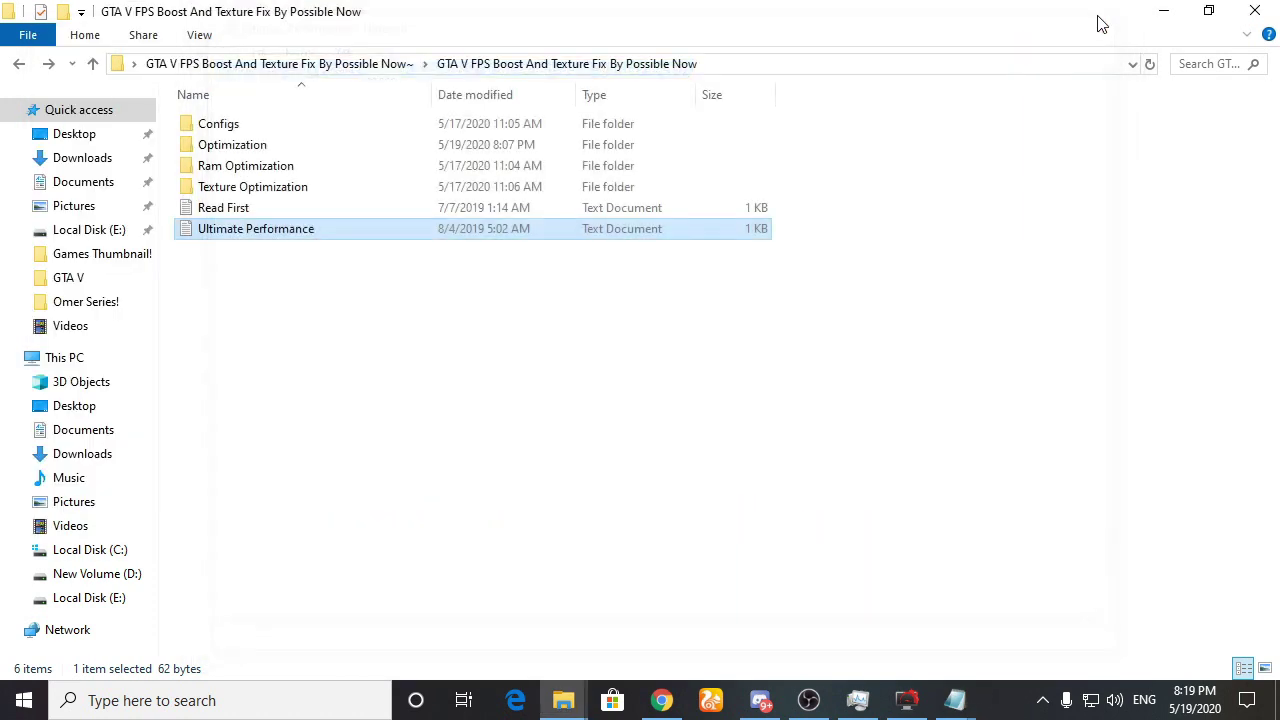
# - Add the RAM Management + Overall System Speed file from the Ram Optimization folder to the registry
pyautogui.doubleClick(262, 166)
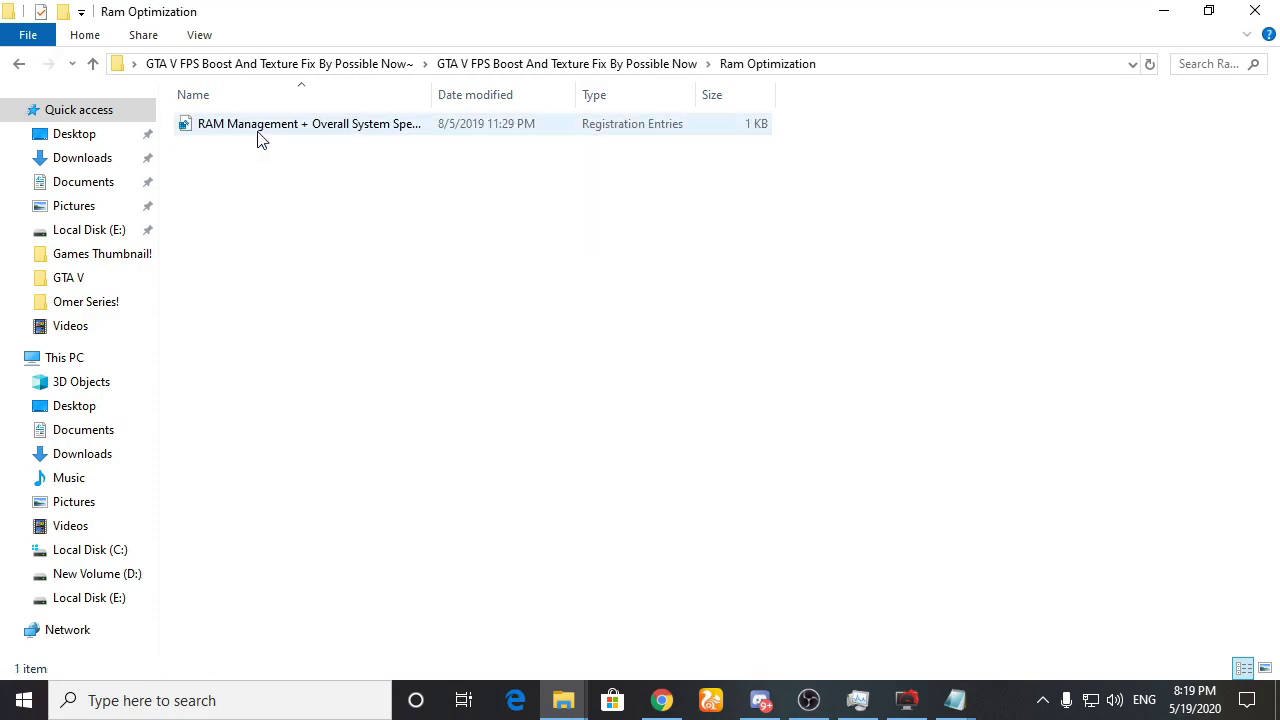
pyautogui.click(258, 130)
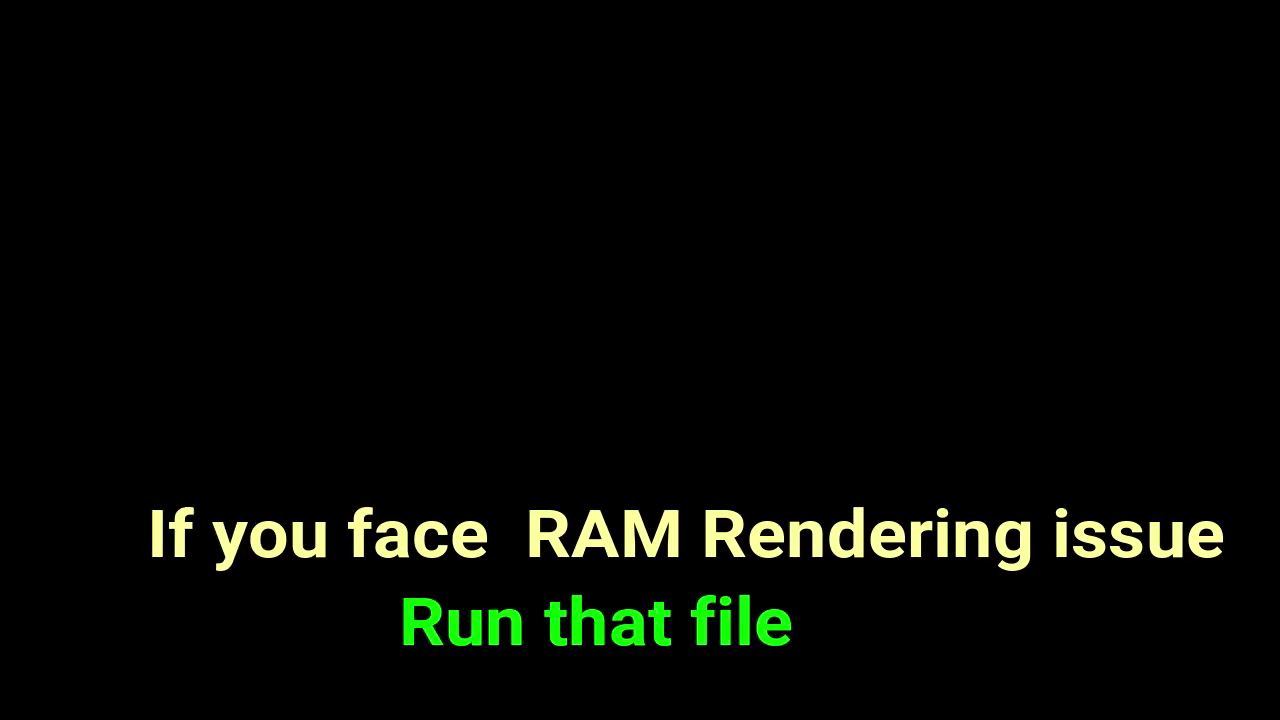
pyautogui.doubleClick(260, 140)
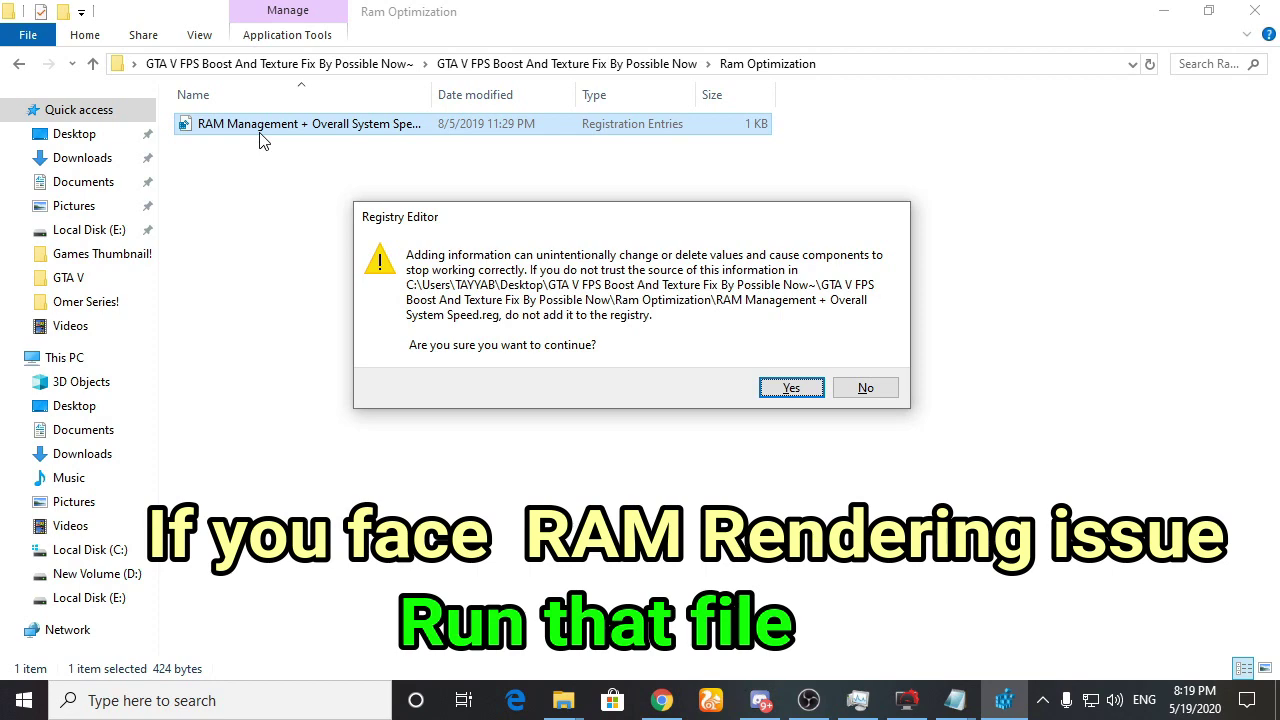
pyautogui.press('Return')
pyautogui.press('Return')
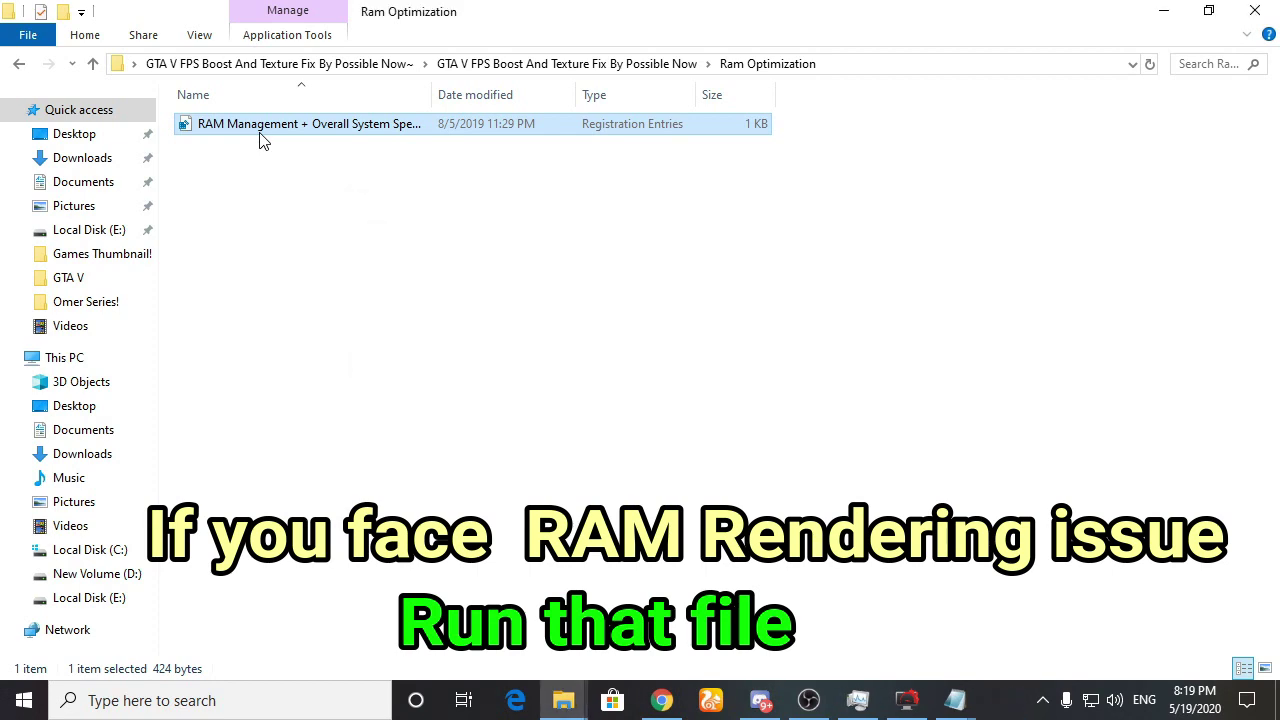
# - Go back to the boost pack's main folder, open Texture Optimization and look at its Fullscreen Fix folder
pyautogui.press('BackSpace')
pyautogui.press('Down')
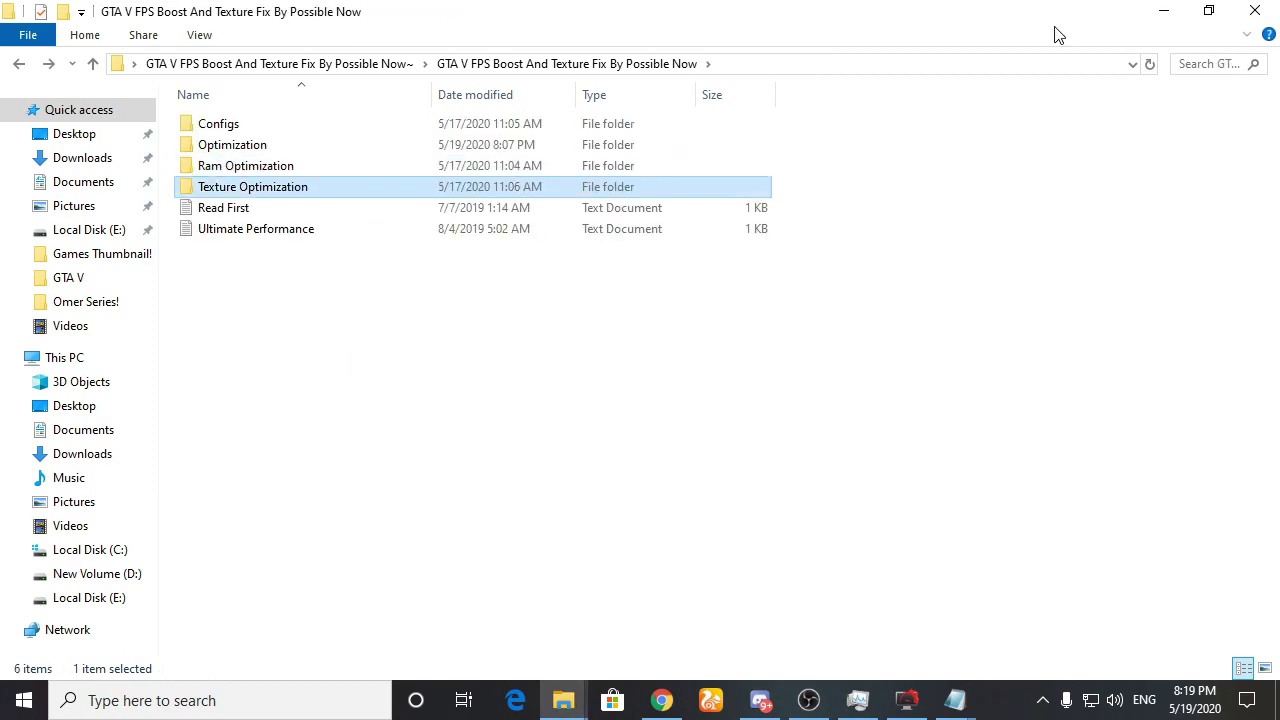
pyautogui.press('Return')
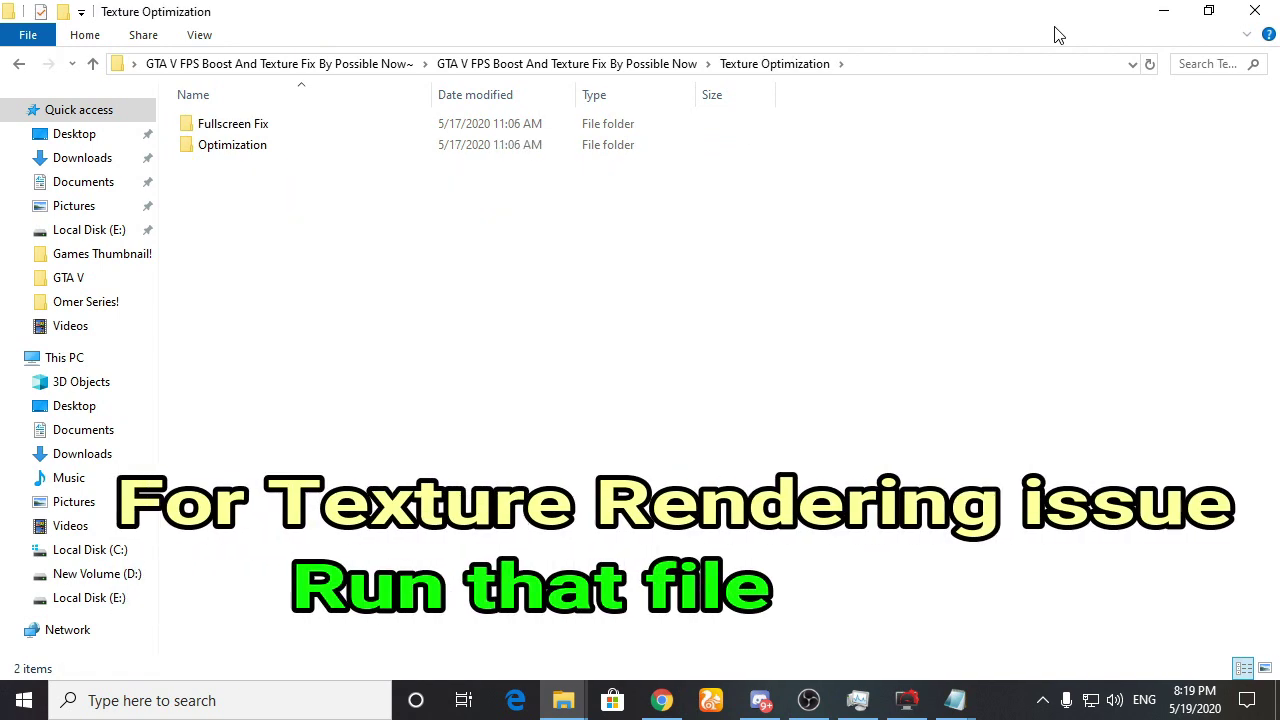
pyautogui.doubleClick(231, 126)
pyautogui.click(231, 128)
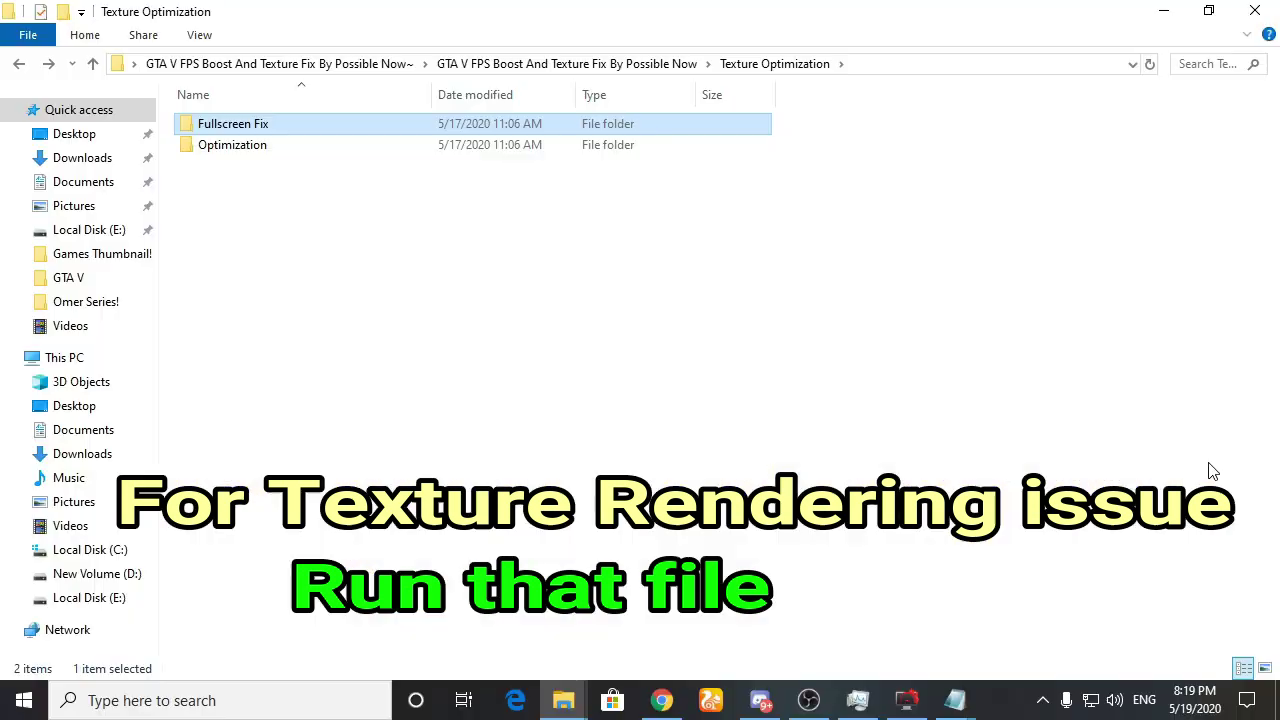
# - Look at the Optimizer-4.7 application in the Optimization subfolder of Texture Optimization and leave the folder without running it
pyautogui.press('Down')
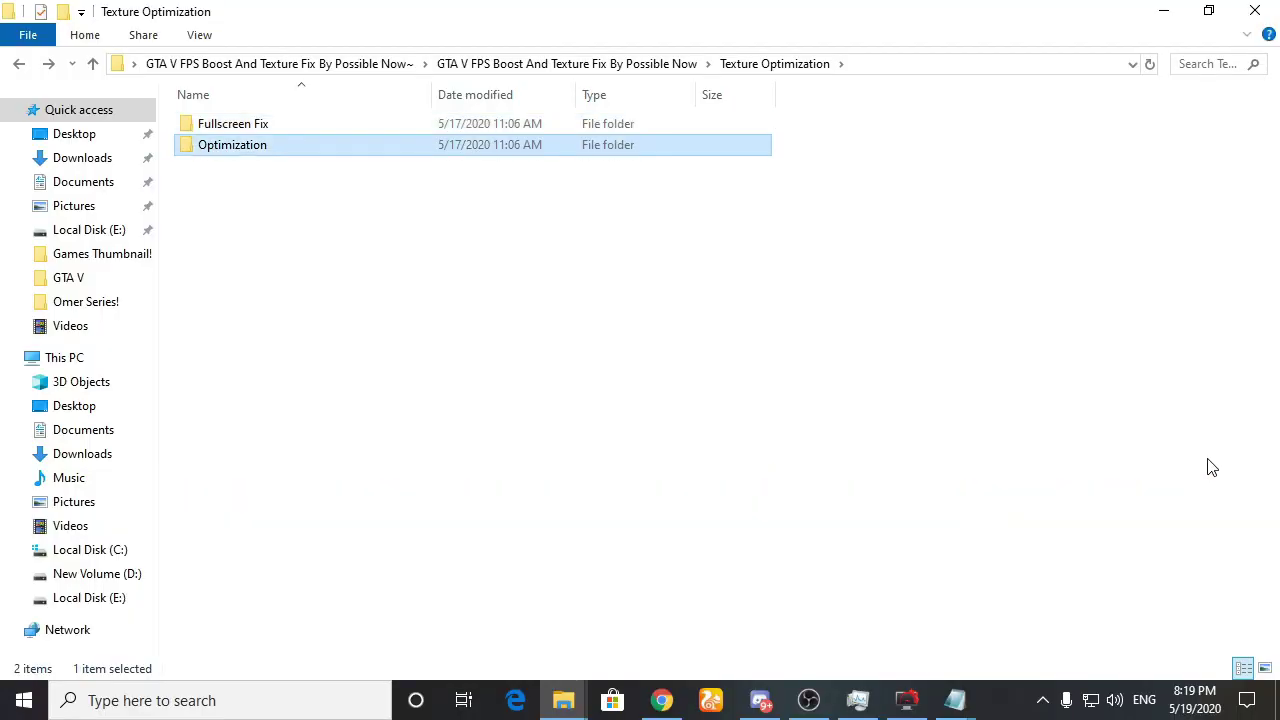
pyautogui.press('Return')
pyautogui.click(261, 151)
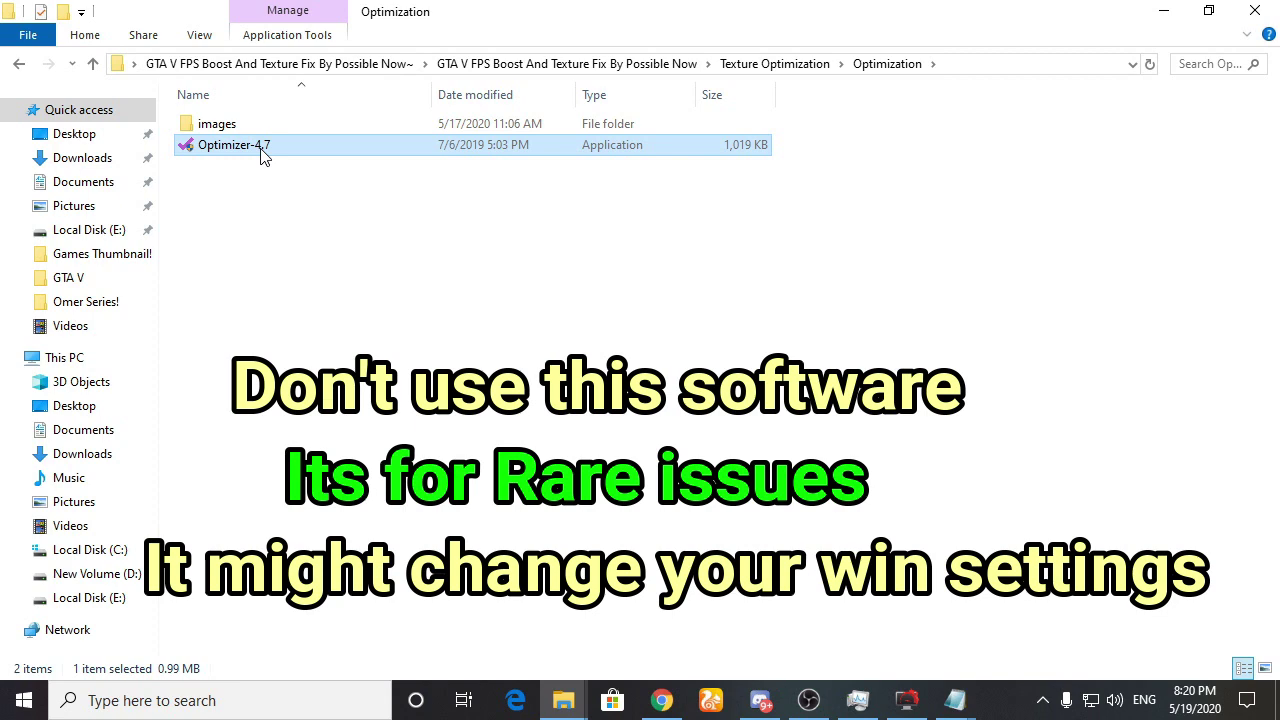
pyautogui.hotkey('alt', 'Left')
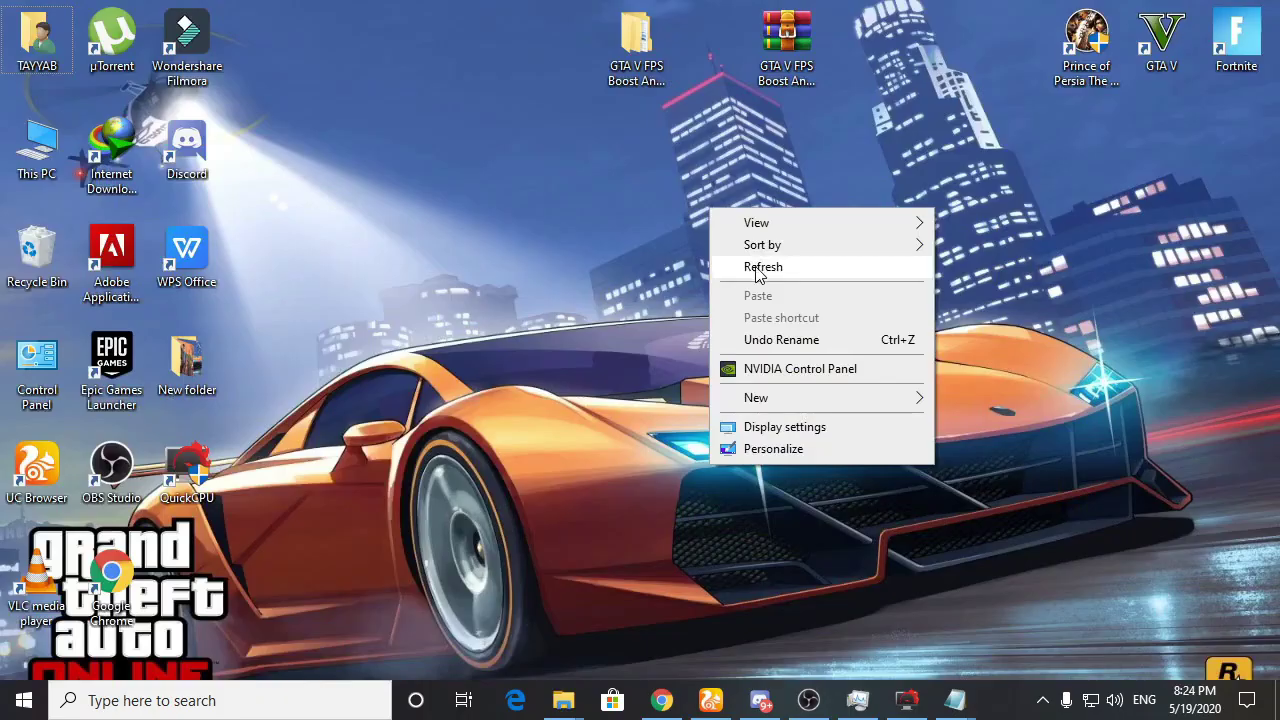
# - Refresh the desktop twice
pyautogui.click(757, 267)
pyautogui.rightClick(478, 209)
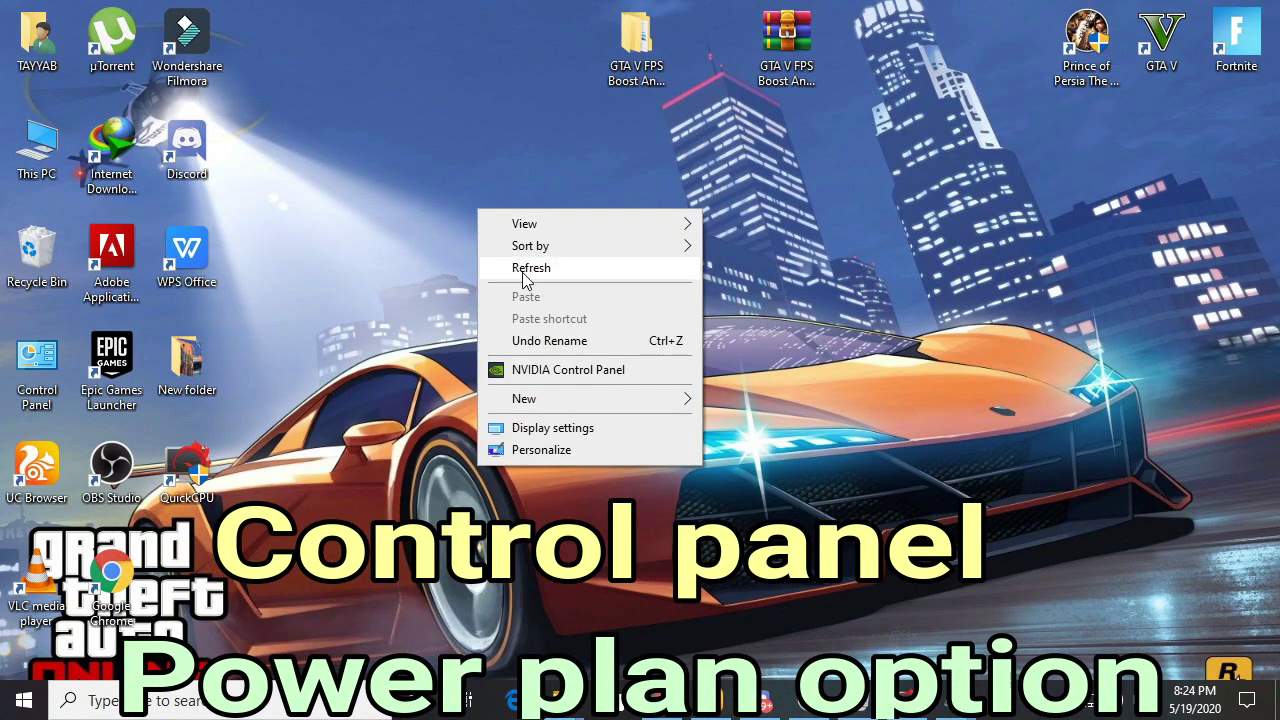
pyautogui.click(527, 267)
# - Open Power Options from the Control Panel and activate the last Ultimate Performance plan in the list
pyautogui.doubleClick(70, 395)
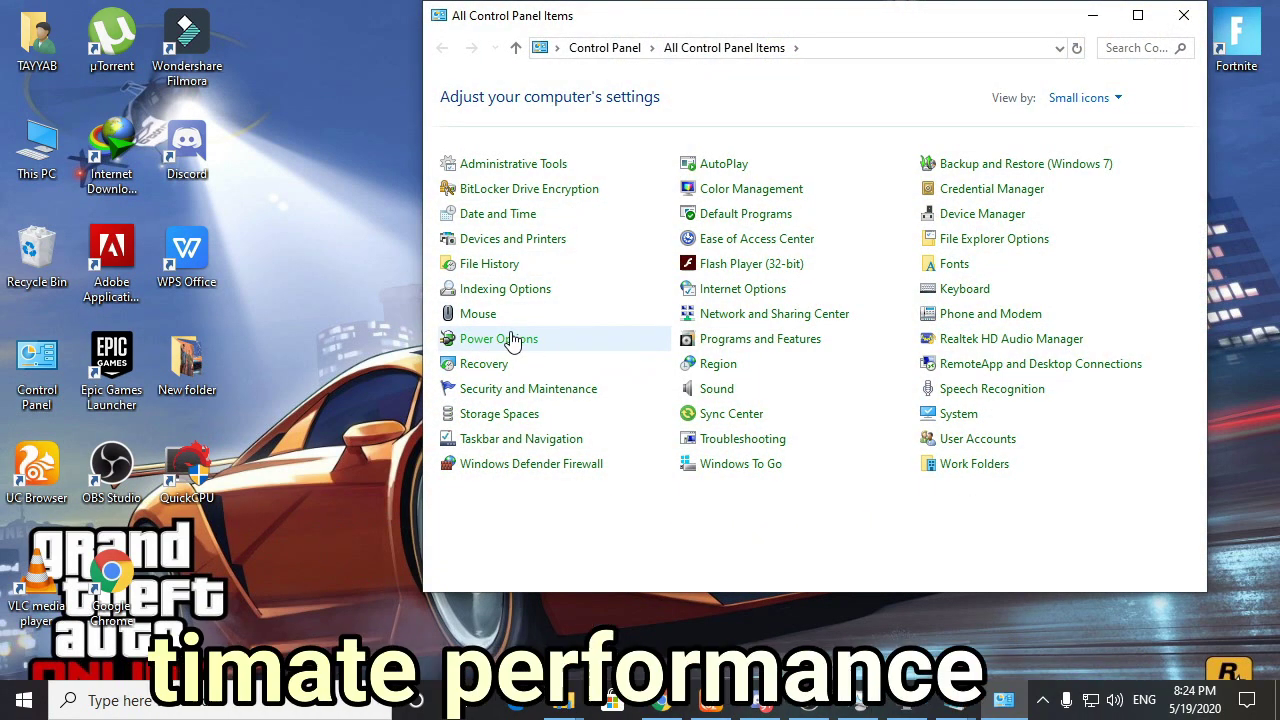
pyautogui.click(577, 352)
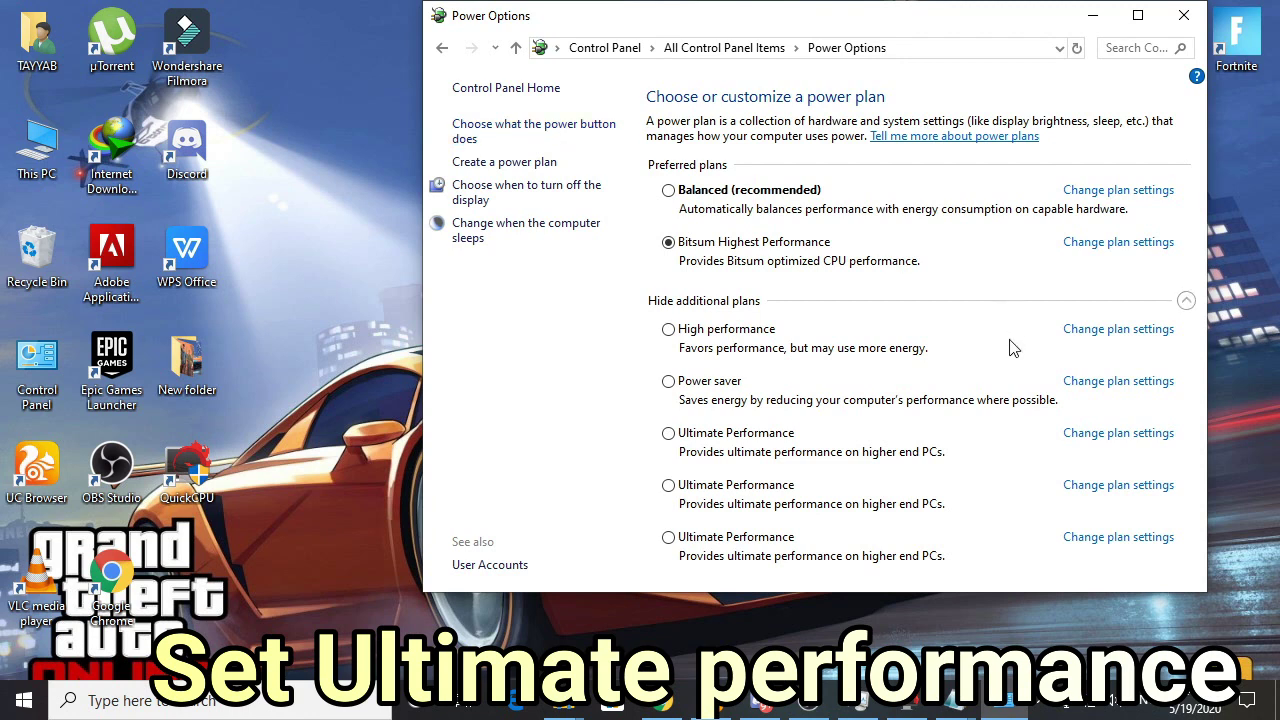
pyautogui.click(669, 540)
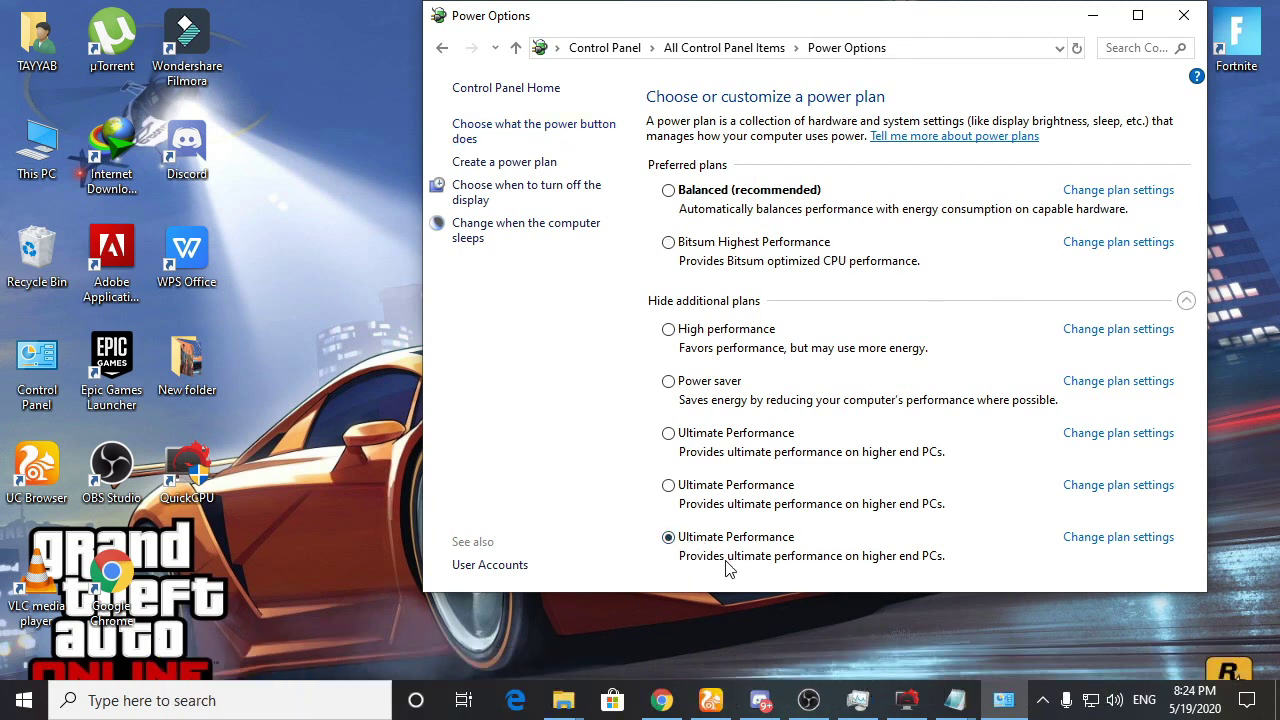
pyautogui.moveTo(1100, 12); pyautogui.dragTo(1000, 12)
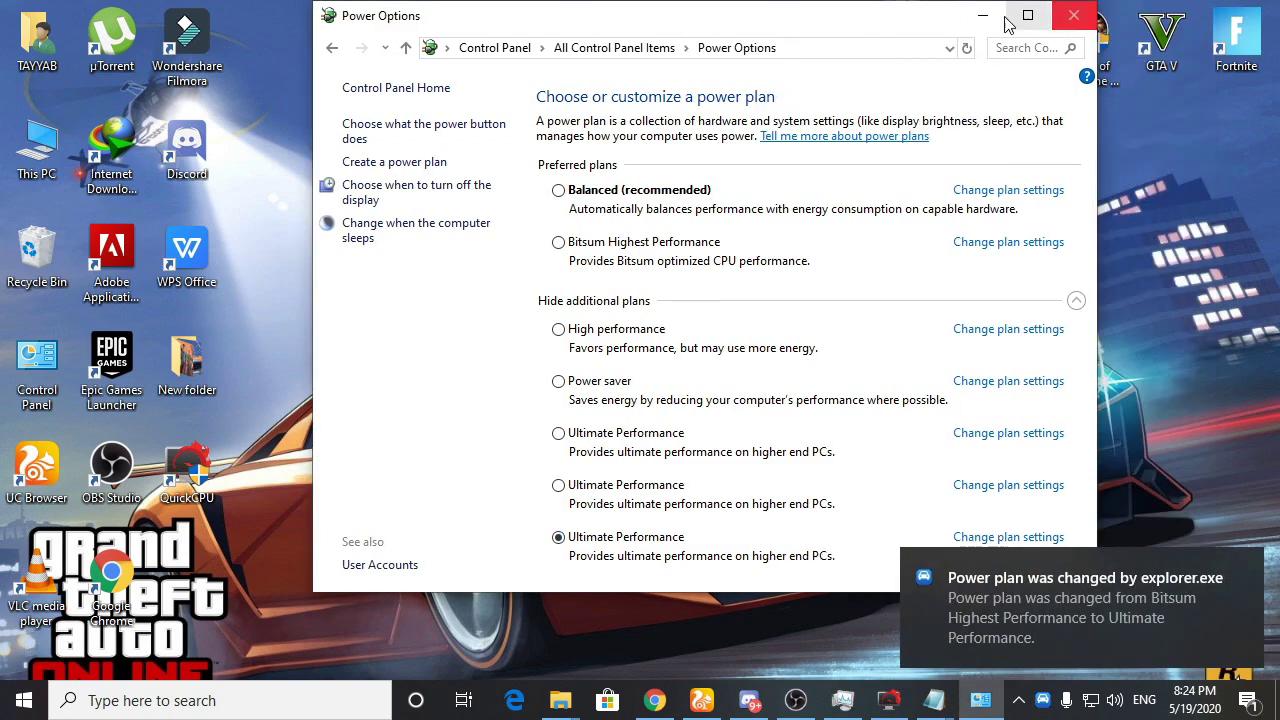
# - Leave Power Options, open the Gaming section of Windows Settings through the desktop's Personalize option, and make sure Game Mode is on
pyautogui.click(1018, 10)
pyautogui.rightClick(533, 294)
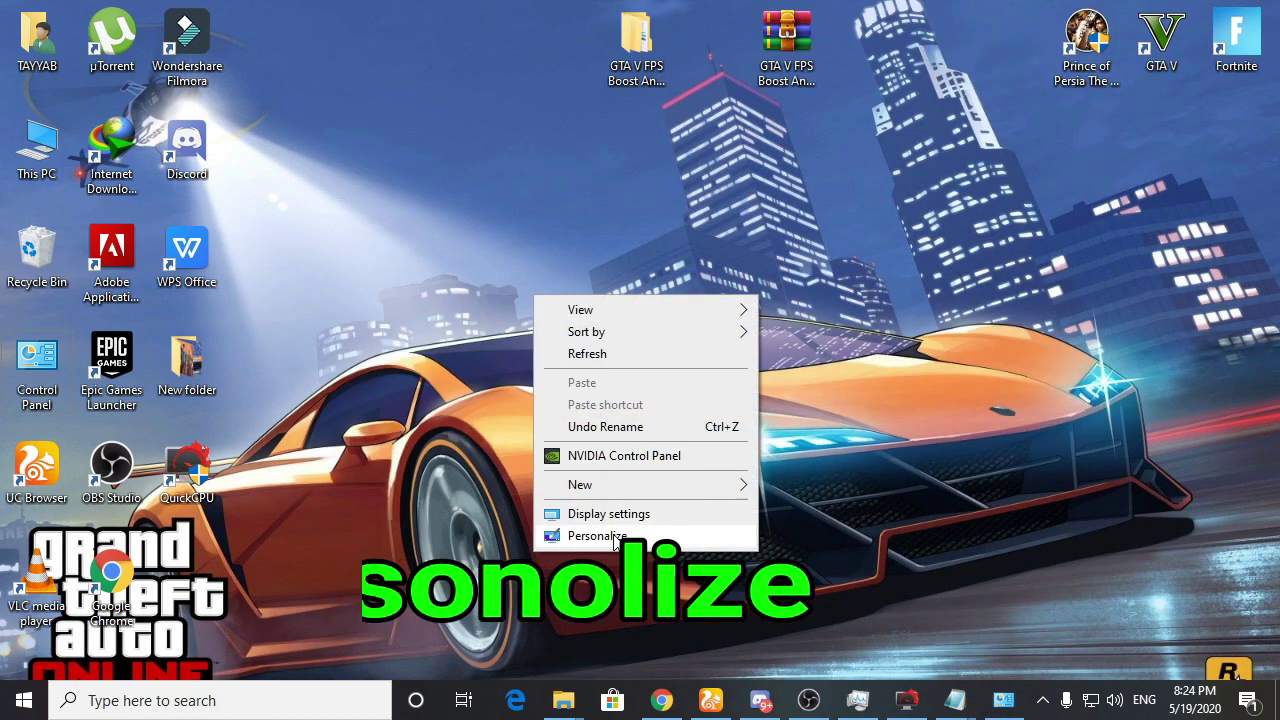
pyautogui.click(612, 532)
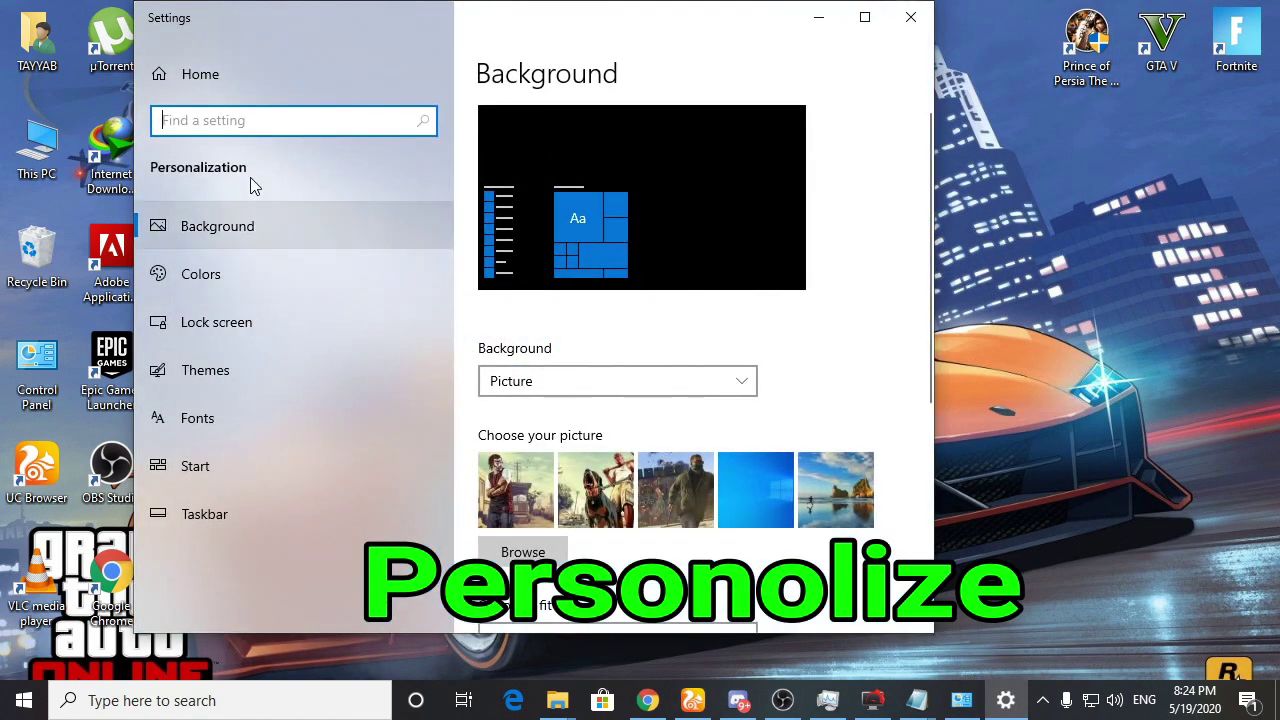
pyautogui.click(266, 78)
pyautogui.scroll(-4, 418, 460)
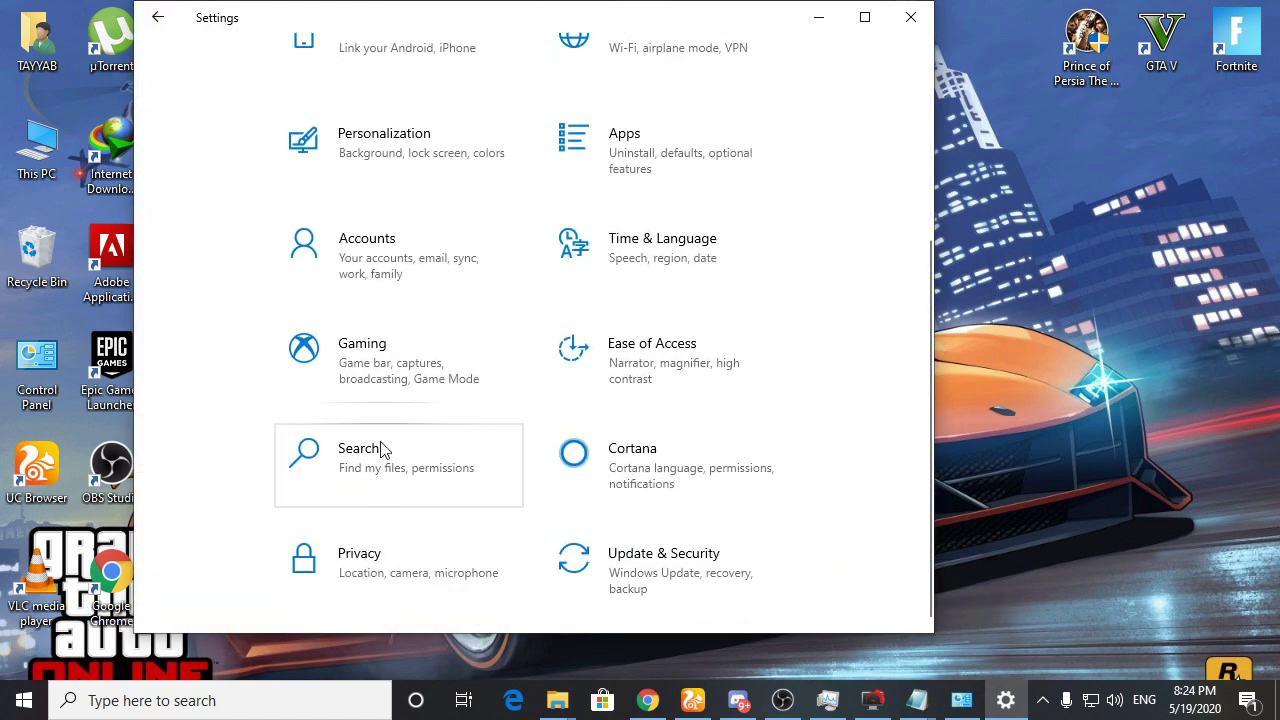
pyautogui.click(320, 355)
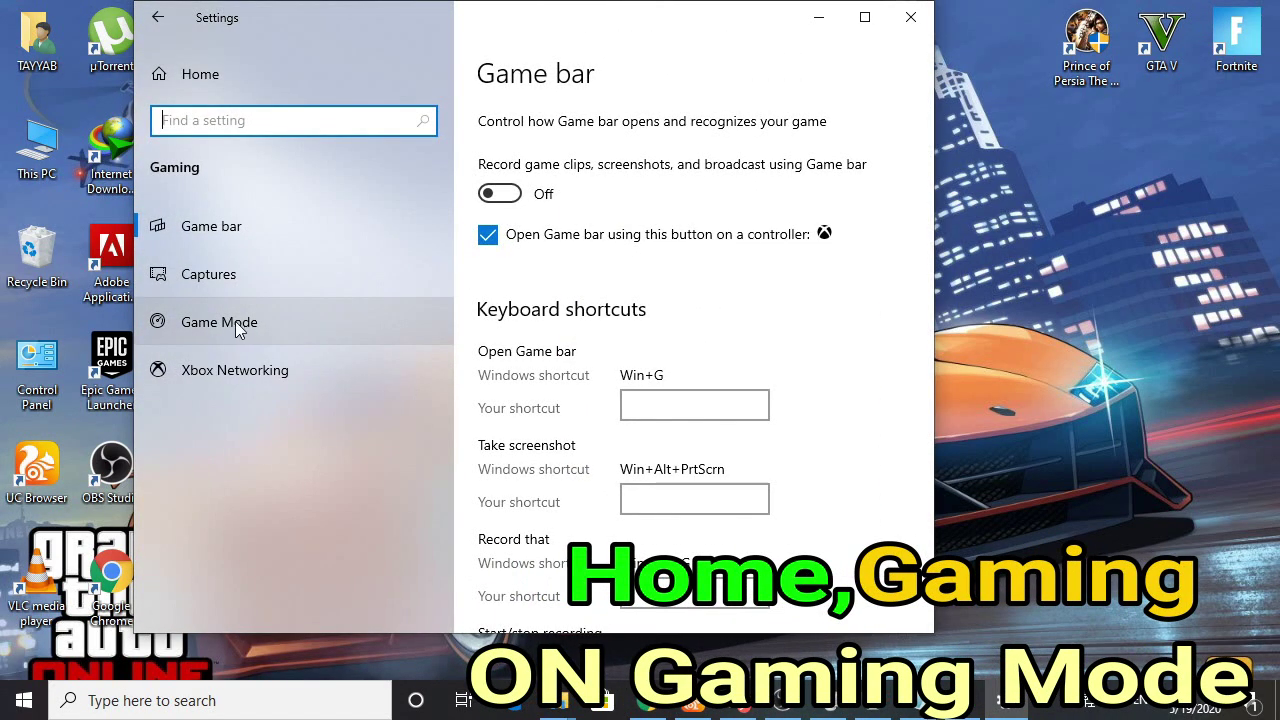
pyautogui.click(275, 332)
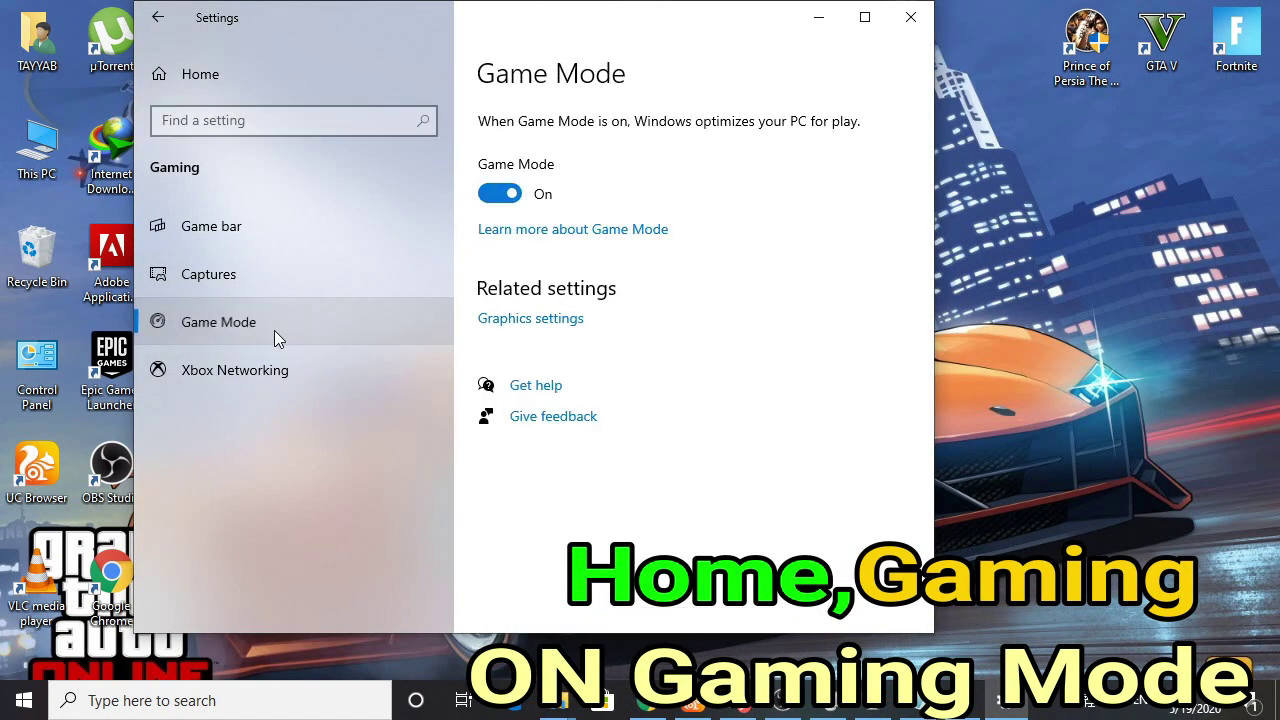
pyautogui.click(484, 196)
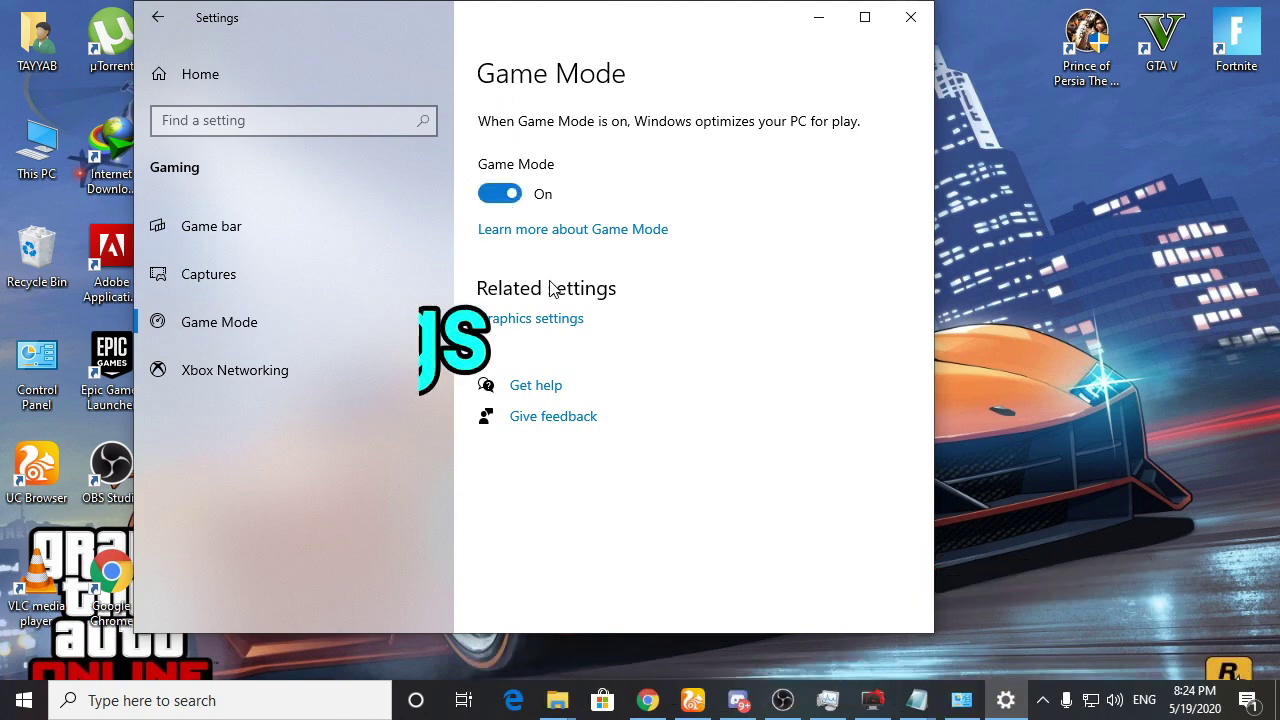
# - Open the Graphics settings related to Game Mode and go through the list of apps that have a graphics preference
pyautogui.click(530, 318)
pyautogui.scroll(-3, 530, 400)
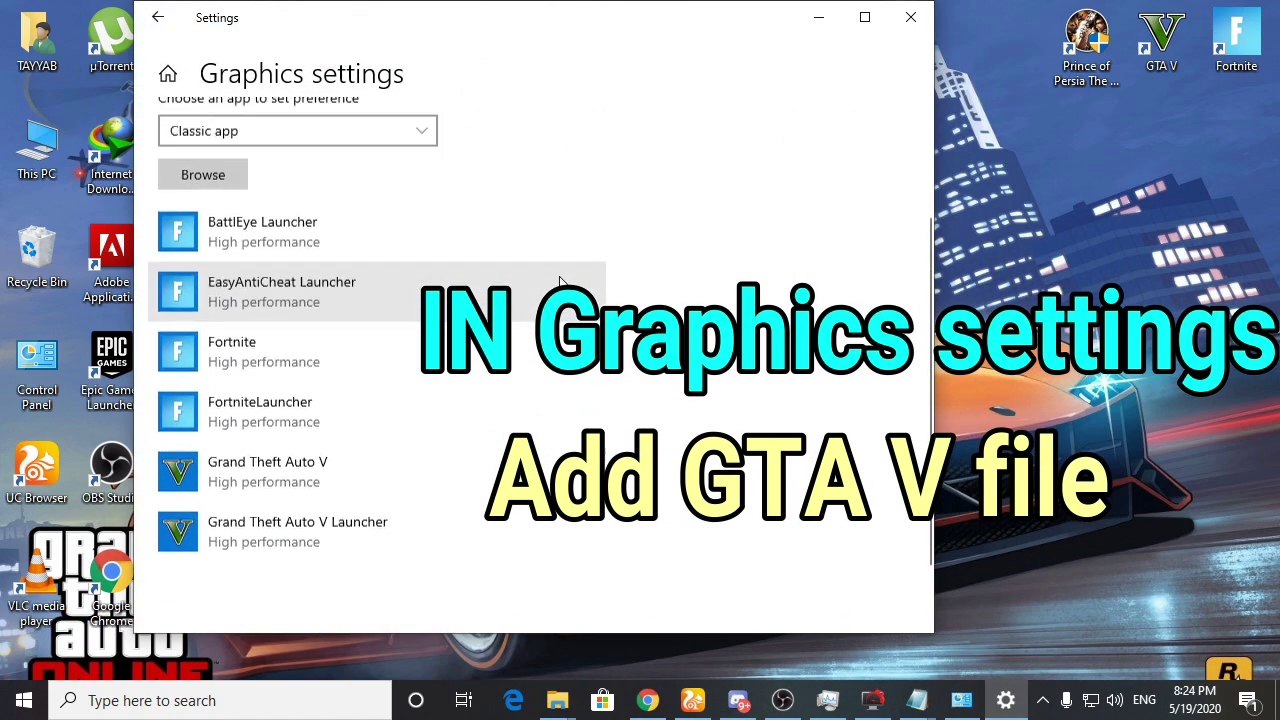
pyautogui.scroll(1, 450, 250)
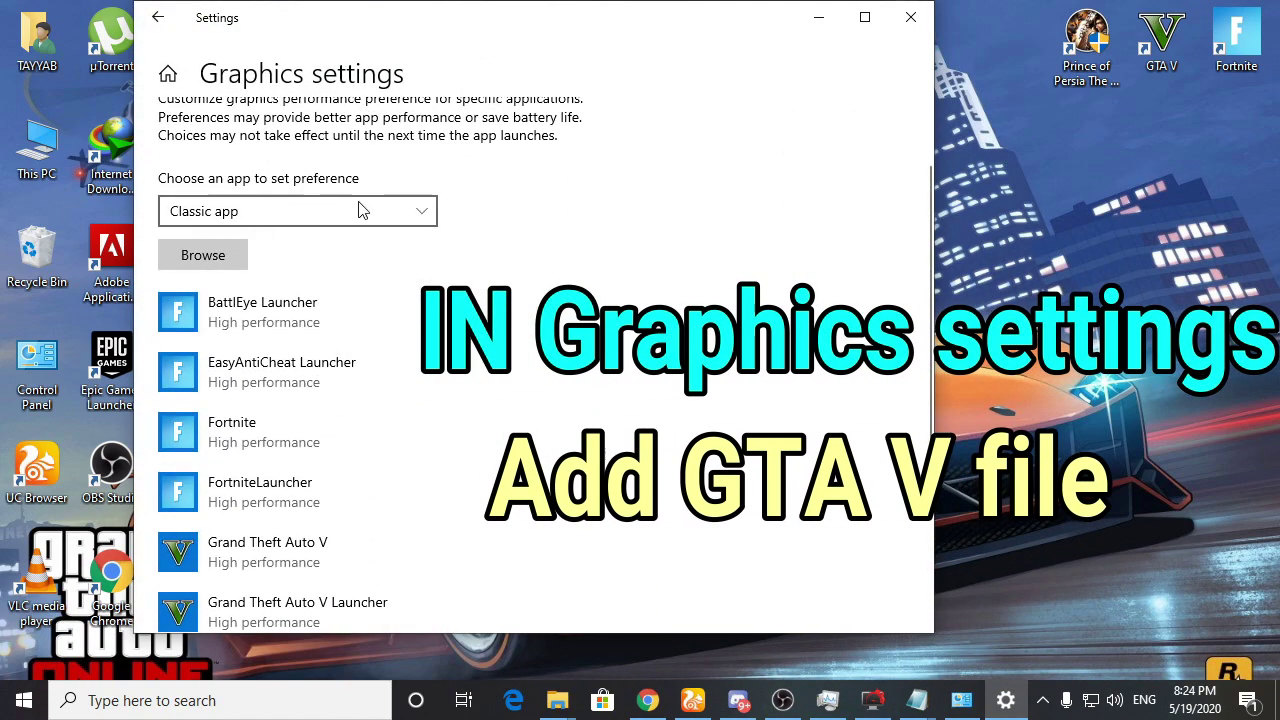
pyautogui.click(204, 253)
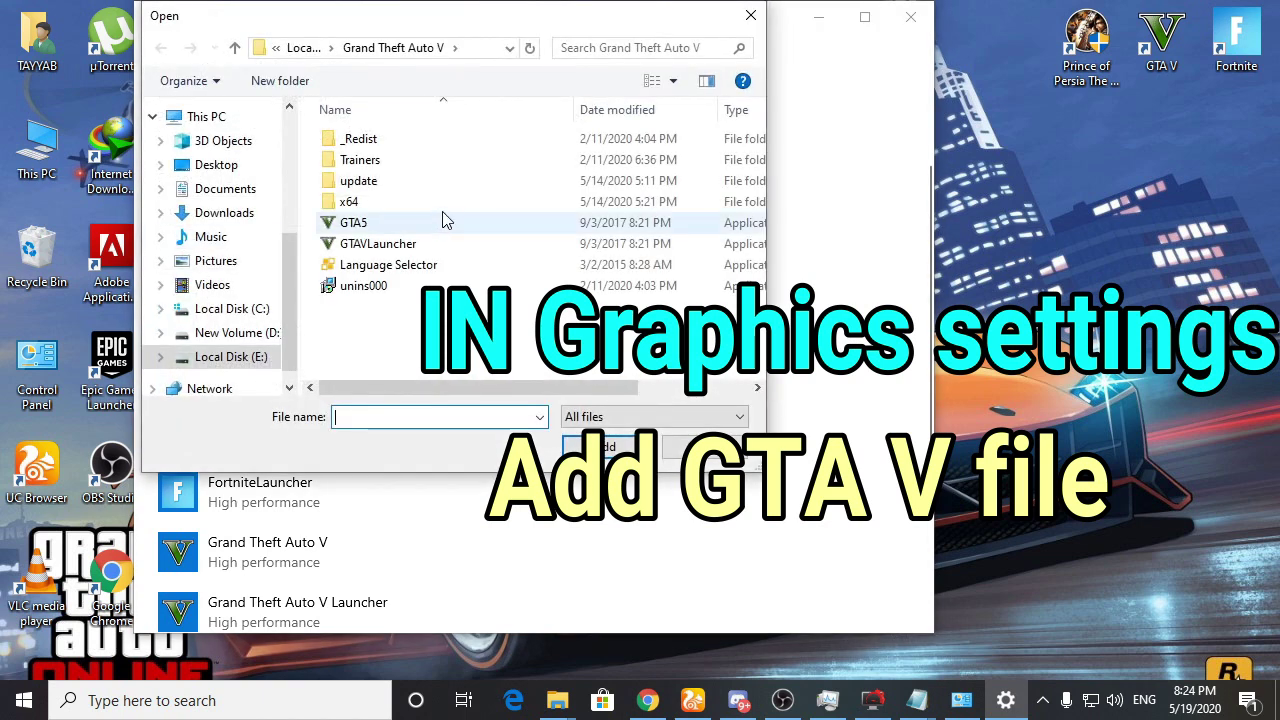
pyautogui.click(390, 226)
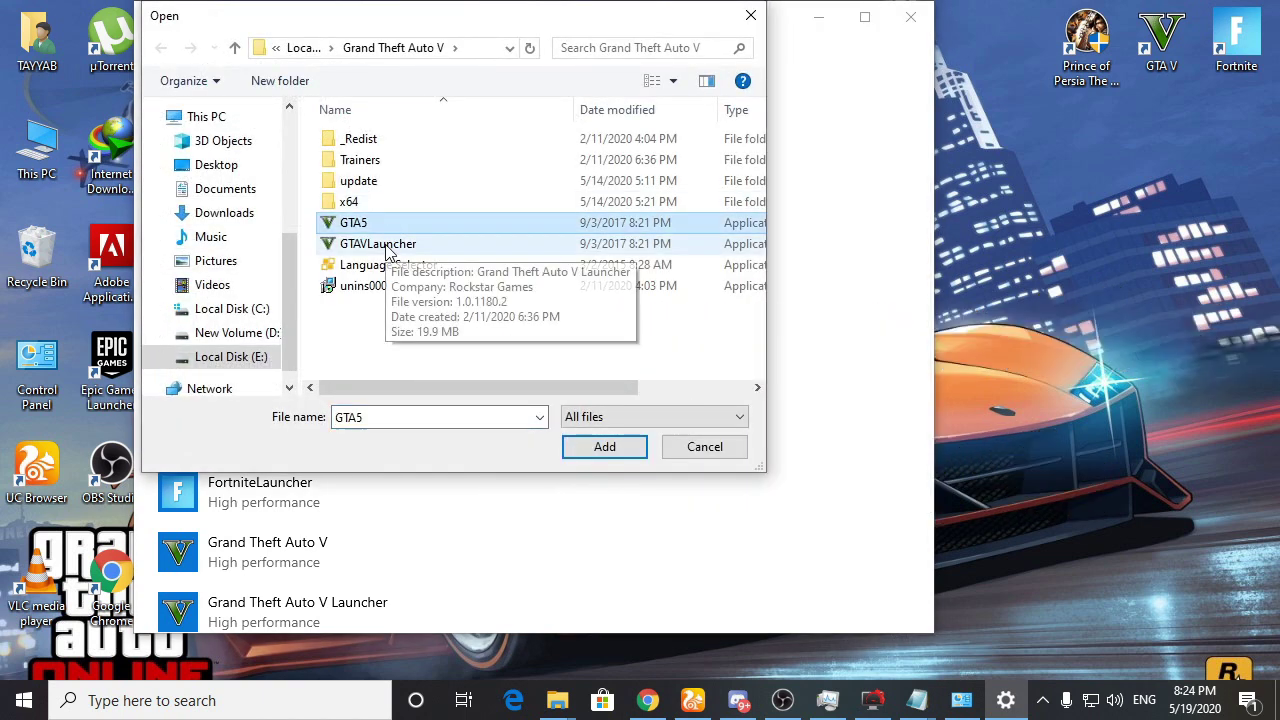
pyautogui.click(387, 248)
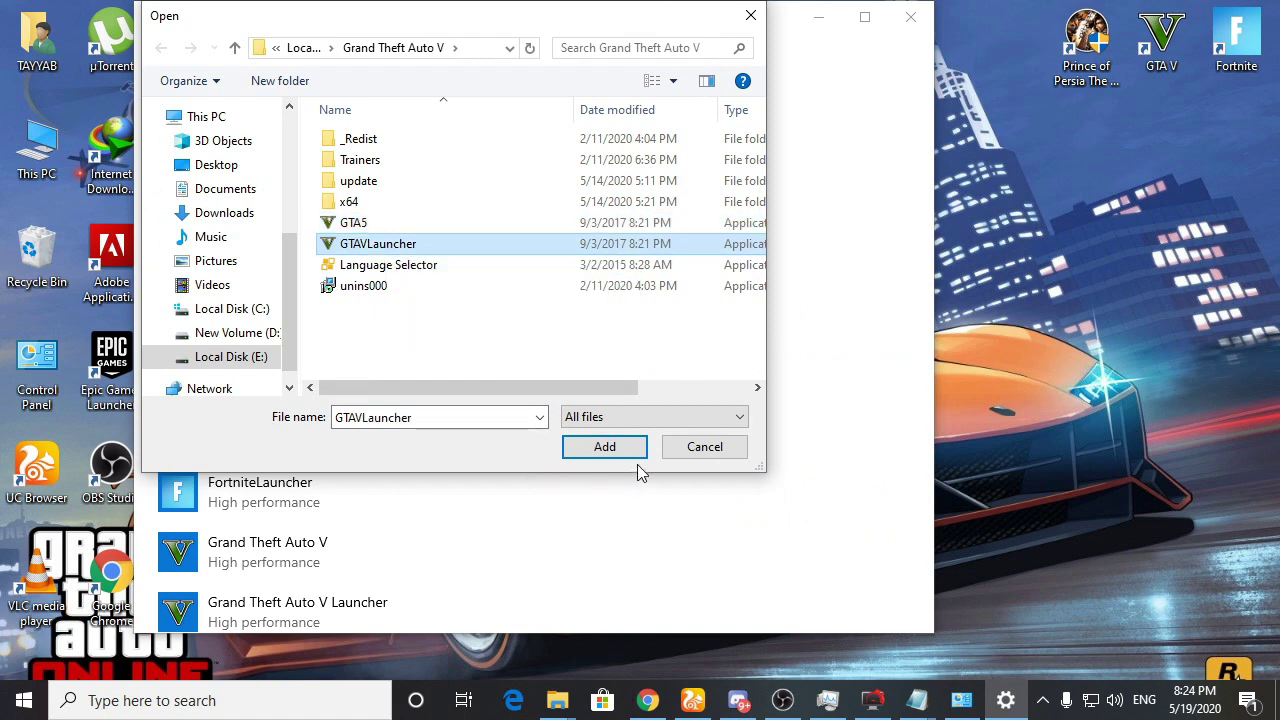
pyautogui.click(680, 451)
# - Try to save the High performance graphics preference for both Grand Theft Auto V and Grand Theft Auto V Launcher
pyautogui.scroll(-2, 300, 343)
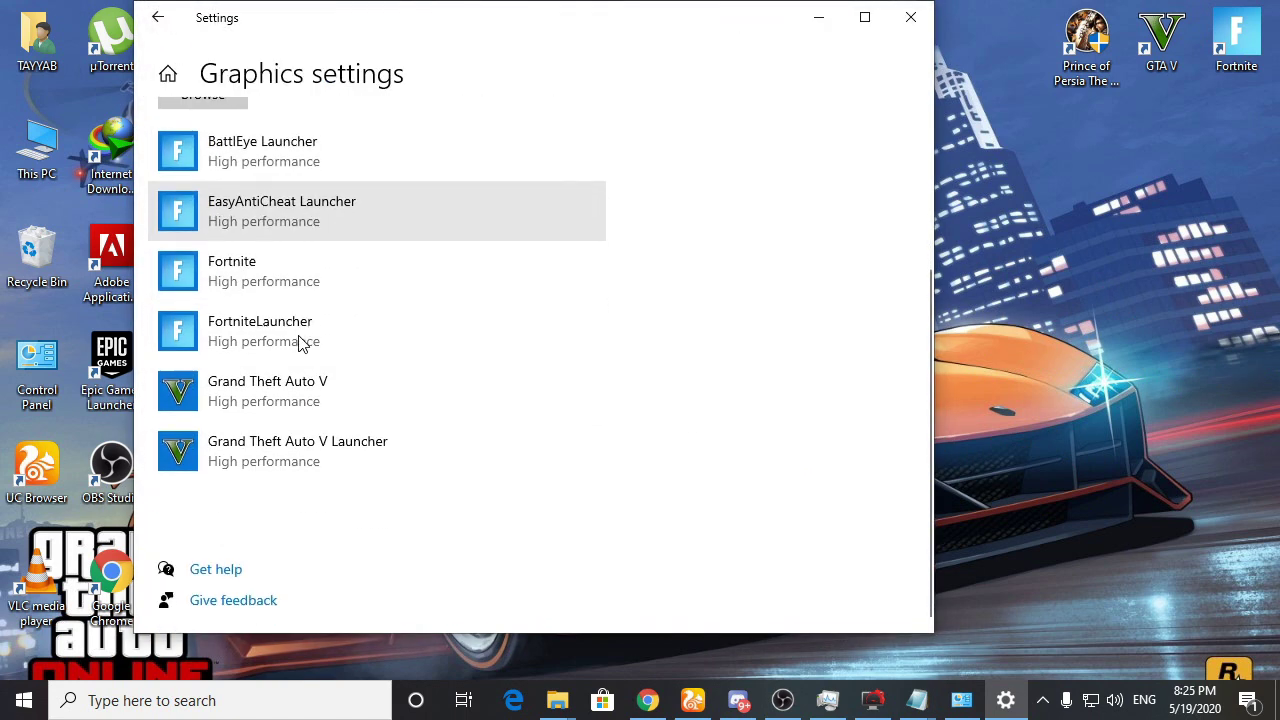
pyautogui.click(291, 403)
pyautogui.click(481, 462)
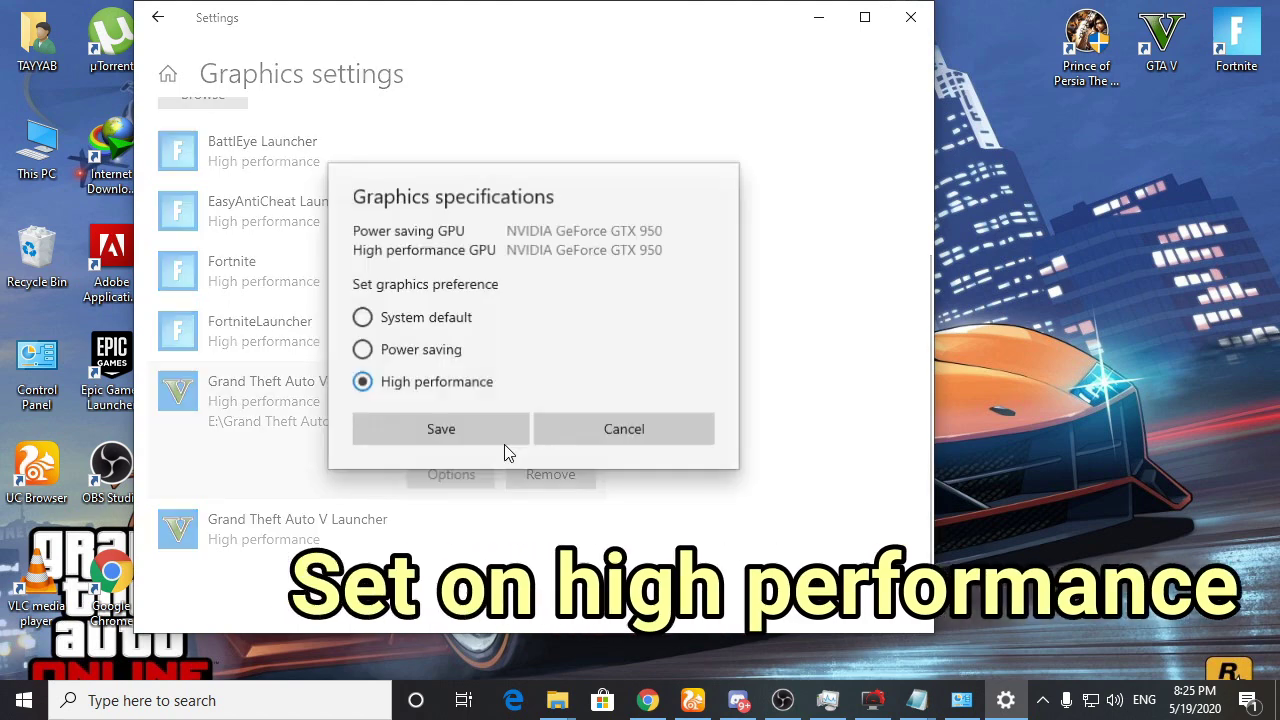
pyautogui.click(452, 428)
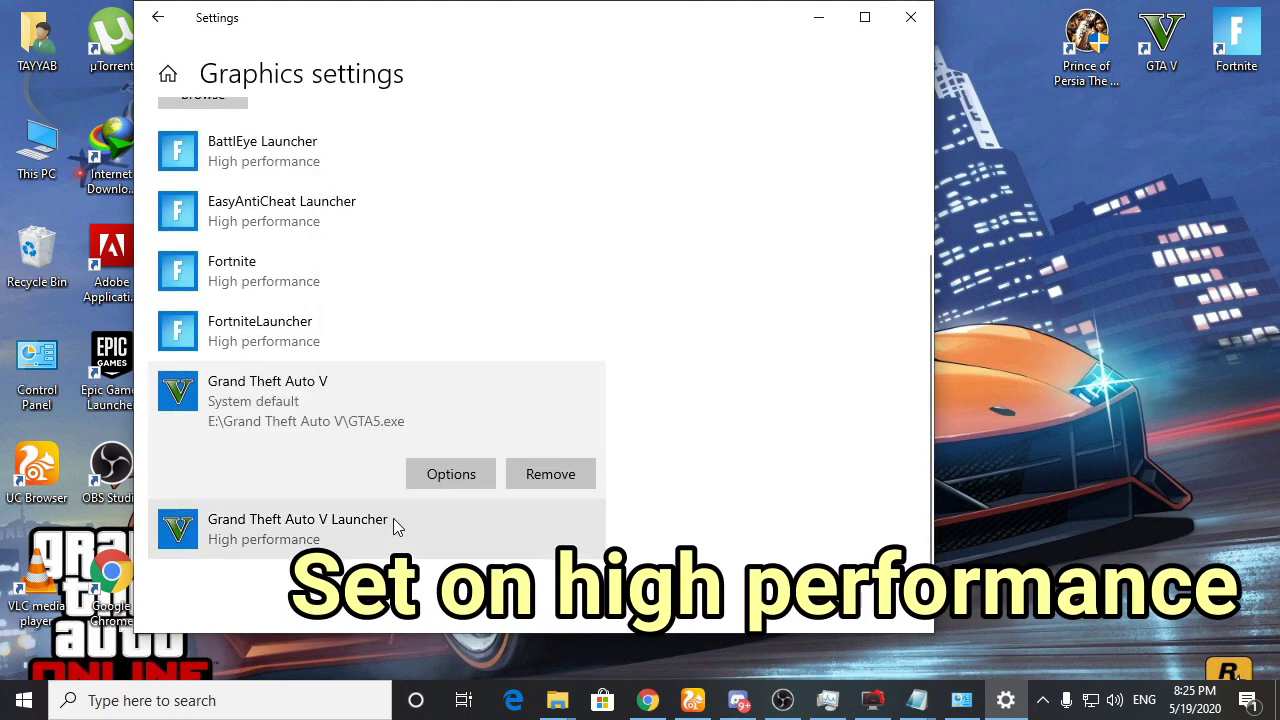
pyautogui.click(318, 541)
pyautogui.click(450, 545)
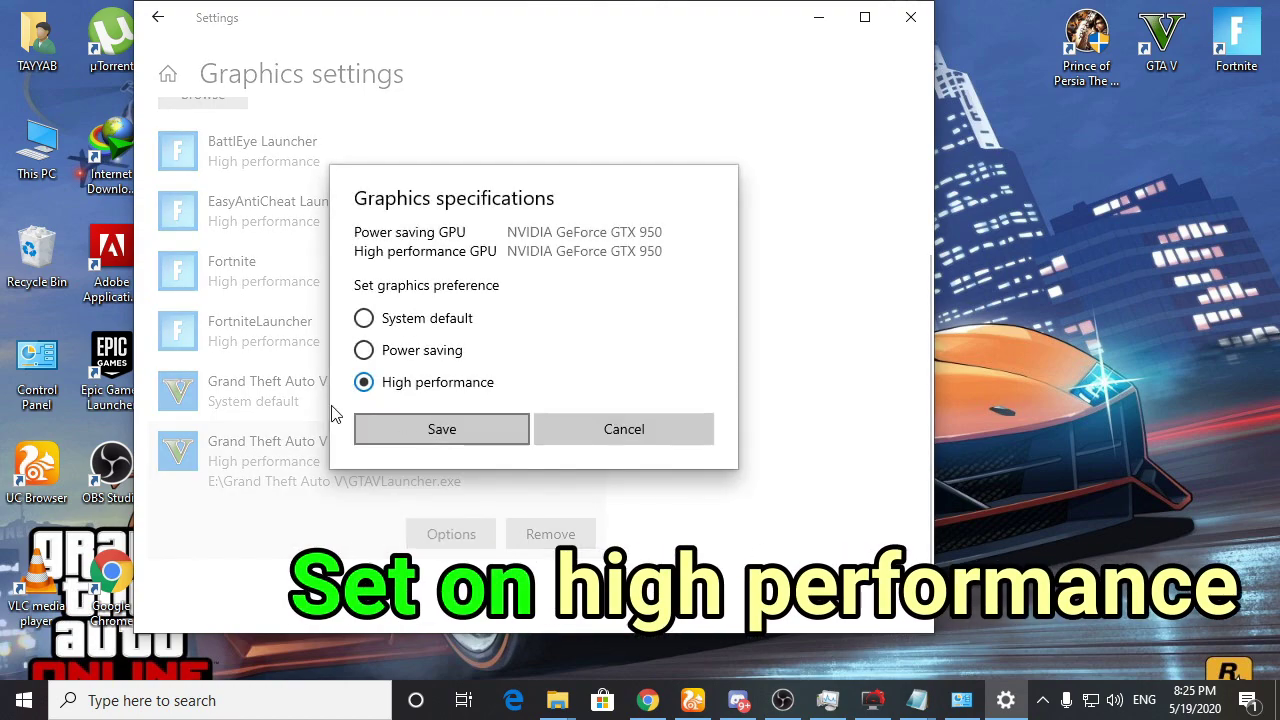
pyautogui.click(445, 422)
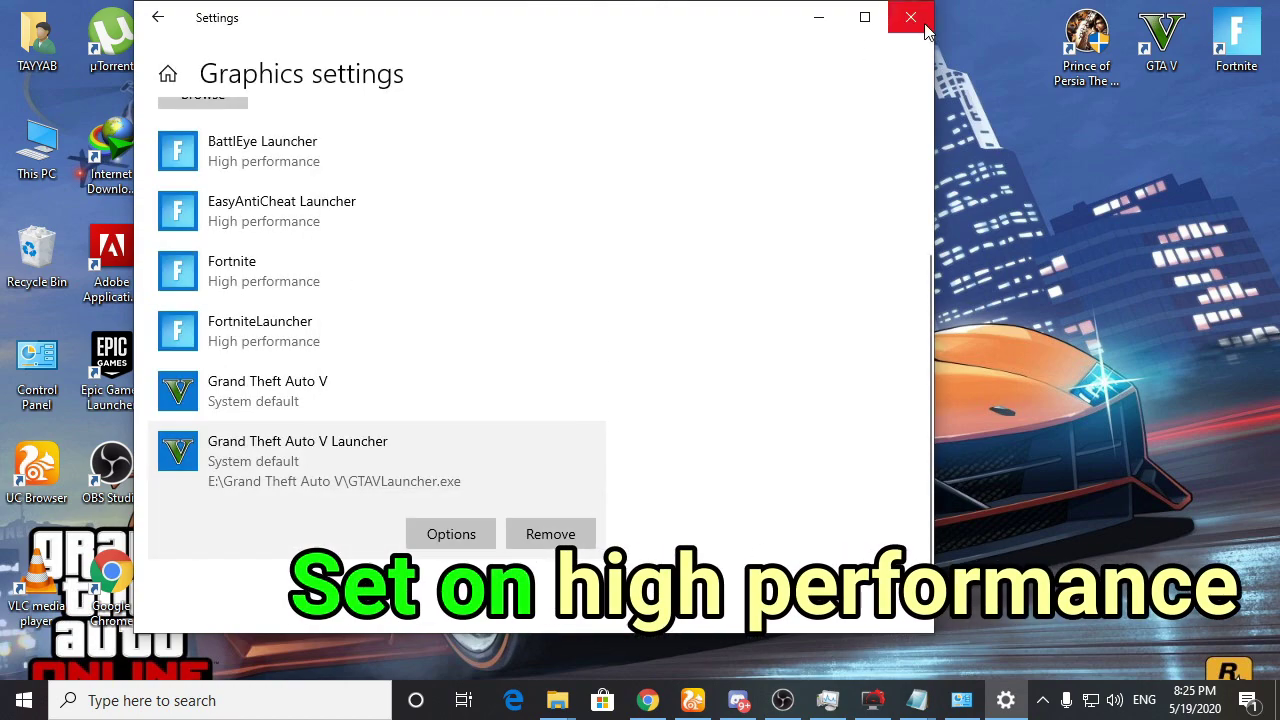
# - Close Windows Settings and refresh the desktop
pyautogui.click(911, 12)
pyautogui.rightClick(480, 198)
pyautogui.click(576, 256)
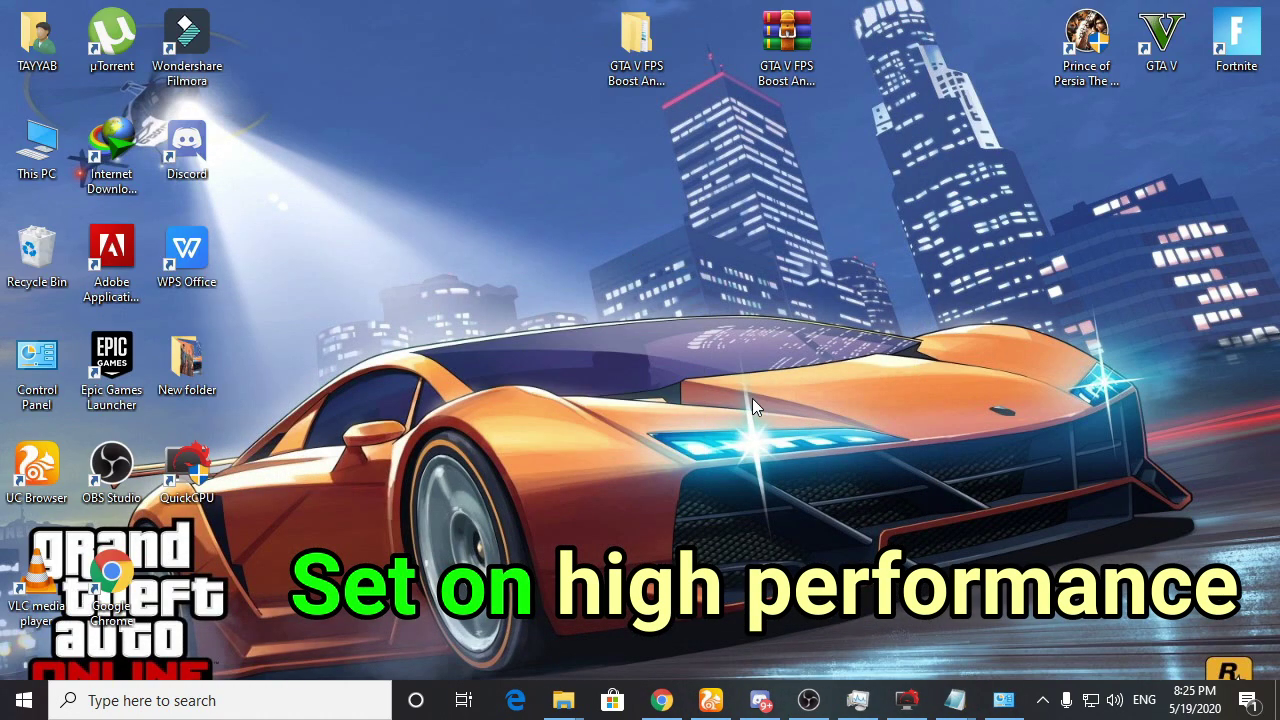